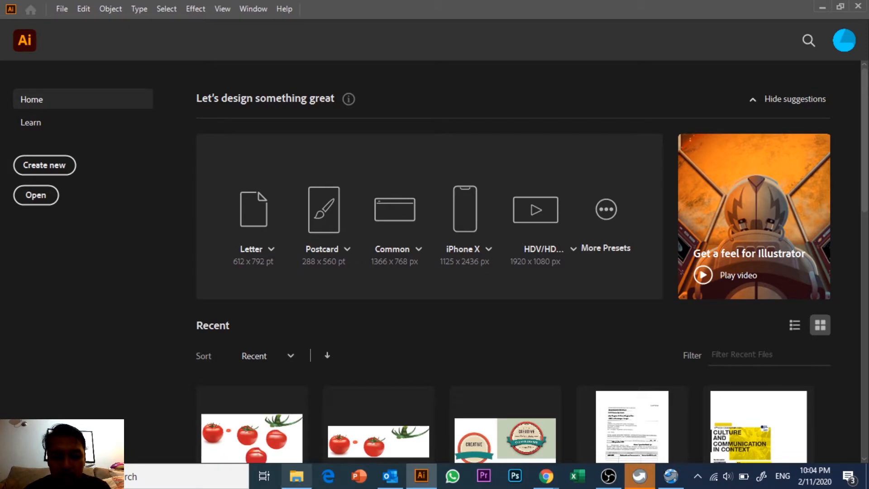
# Switch to the Tutorial folder in File Explorer and open the Tomato image to study it
pyautogui.click(301, 480)
pyautogui.click(297, 162)
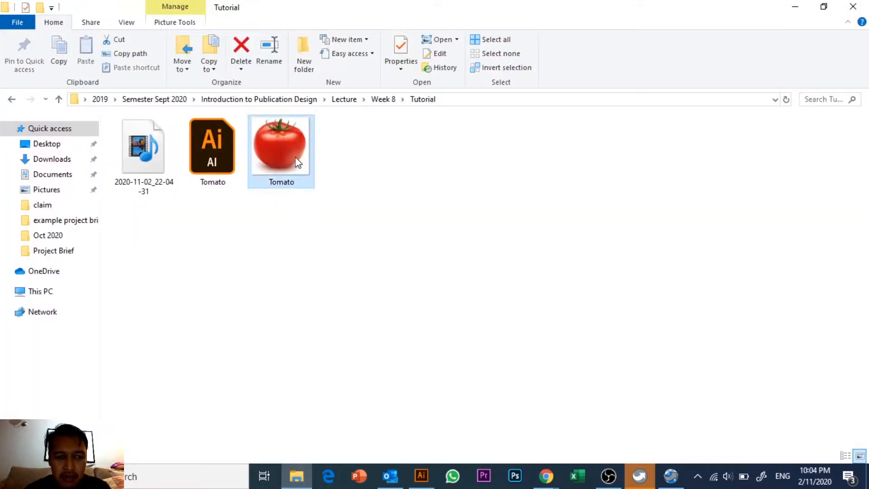
pyautogui.doubleClick(296, 162)
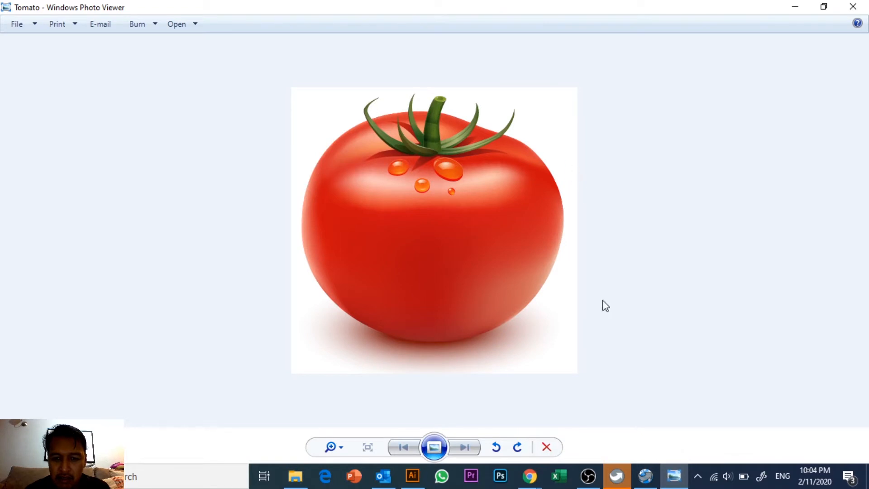
# Switch to Illustrator and create a new portrait A4 document from the print presets
pyautogui.click(413, 476)
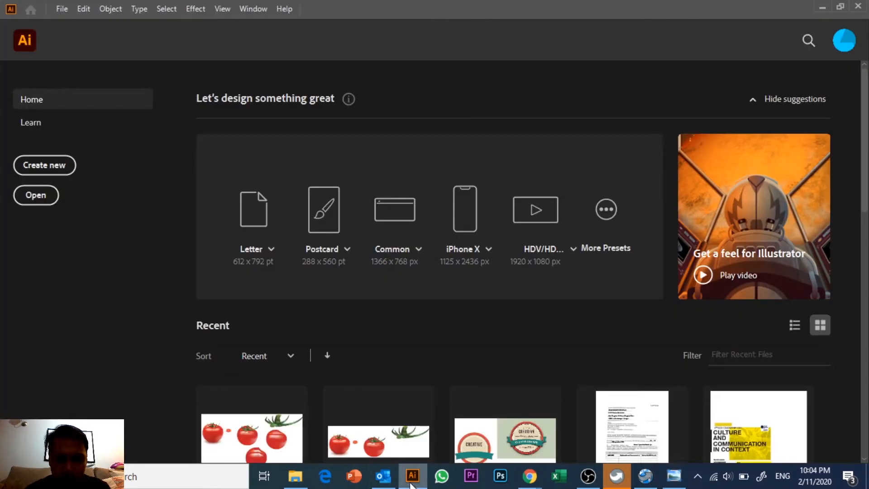
pyautogui.click(44, 165)
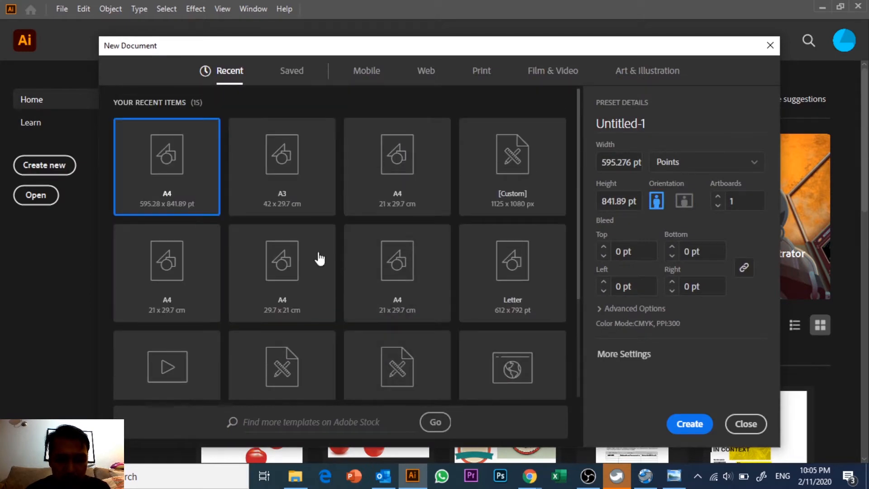
pyautogui.click(486, 79)
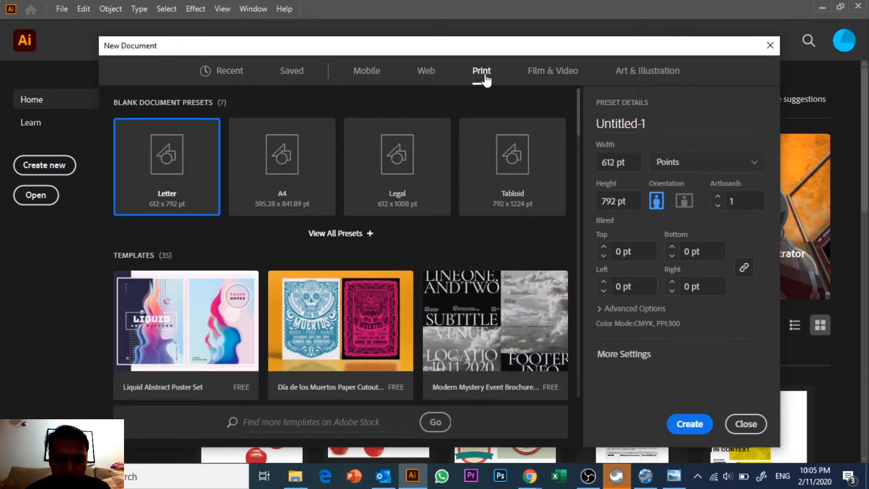
pyautogui.click(292, 164)
pyautogui.click(683, 425)
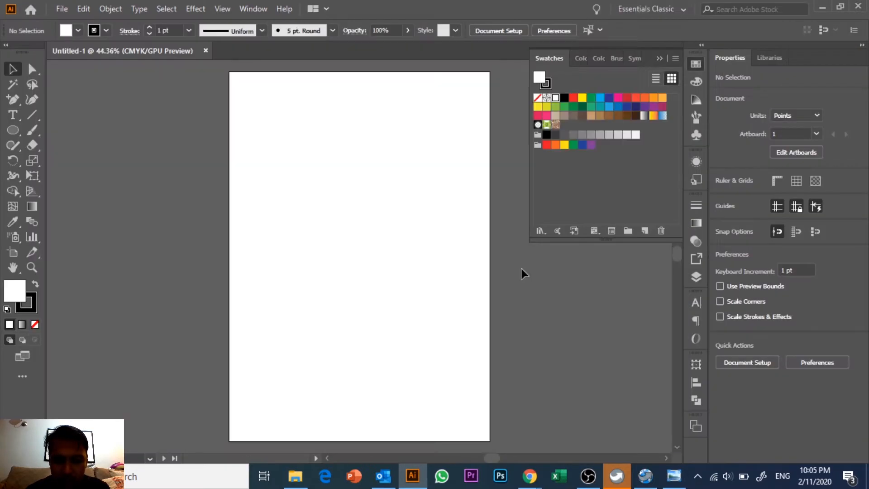
# Place the Tomato image from the Tutorial folder into the document and collapse the Swatches panel
pyautogui.click(292, 481)
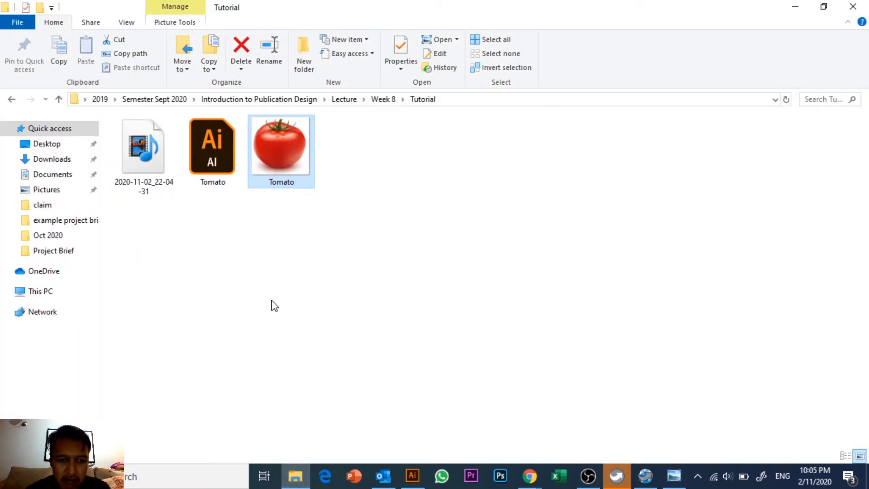
pyautogui.moveTo(267, 145); pyautogui.dragTo(369, 349)
pyautogui.scroll(2, 378, 338)
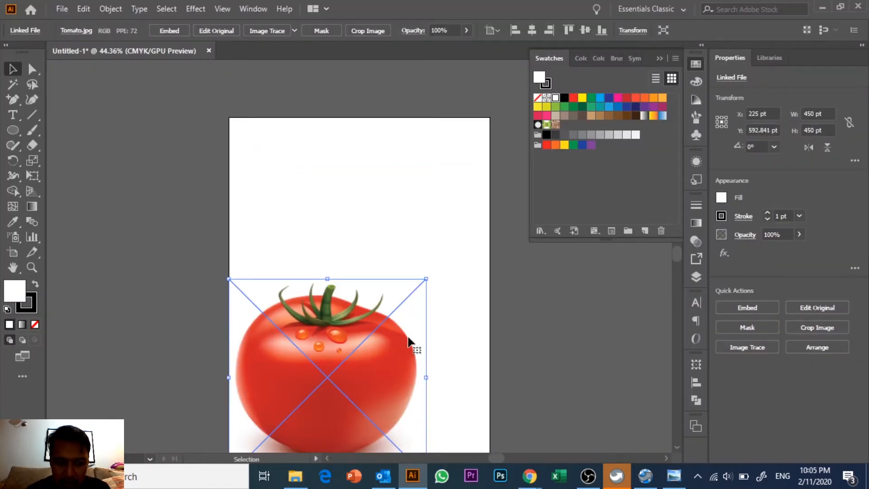
pyautogui.click(661, 58)
pyautogui.scroll(-2, 526, 231)
pyautogui.scroll(2, 505, 289)
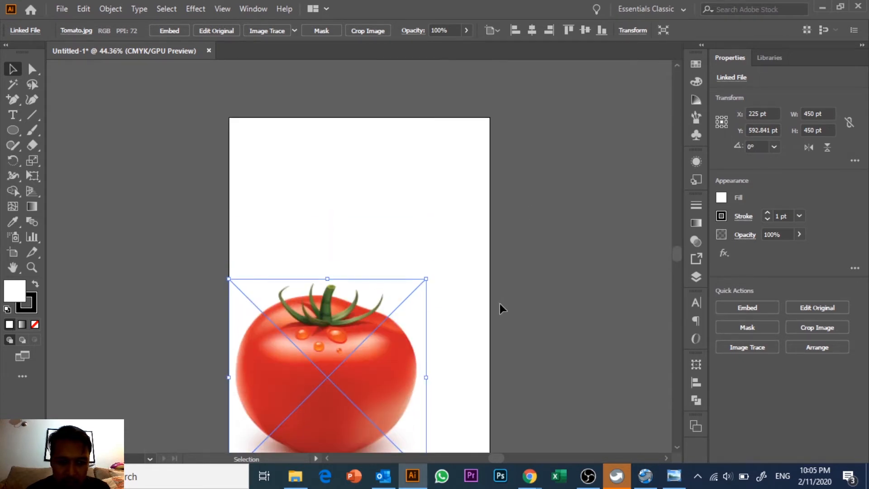
# Move the tomato image to the upper part of the artboard, centred horizontally, and deselect it
pyautogui.moveTo(386, 386); pyautogui.dragTo(431, 359)
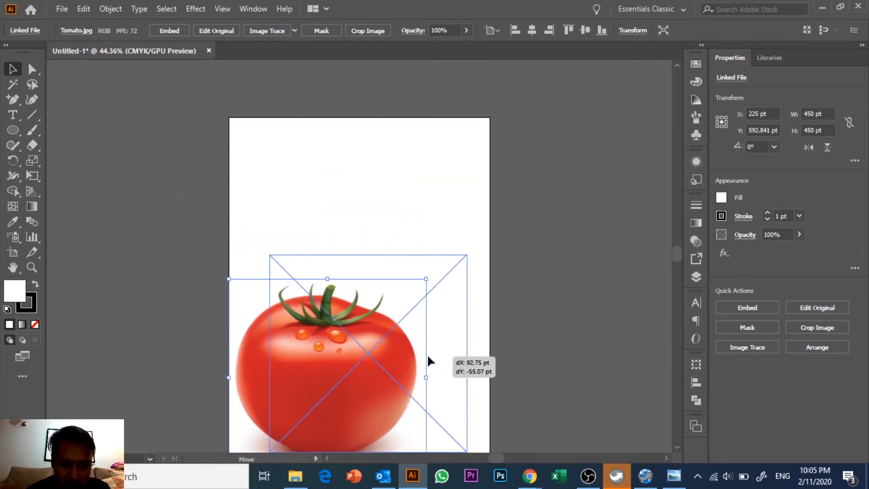
pyautogui.scroll(-2, 429, 339)
pyautogui.moveTo(420, 334); pyautogui.dragTo(415, 216)
pyautogui.scroll(2, 411, 236)
pyautogui.moveTo(408, 255)
pyautogui.mouseDown()
pyautogui.moveTo(405, 232)
pyautogui.moveTo(401, 243)
pyautogui.mouseUp()
pyautogui.click(517, 274)
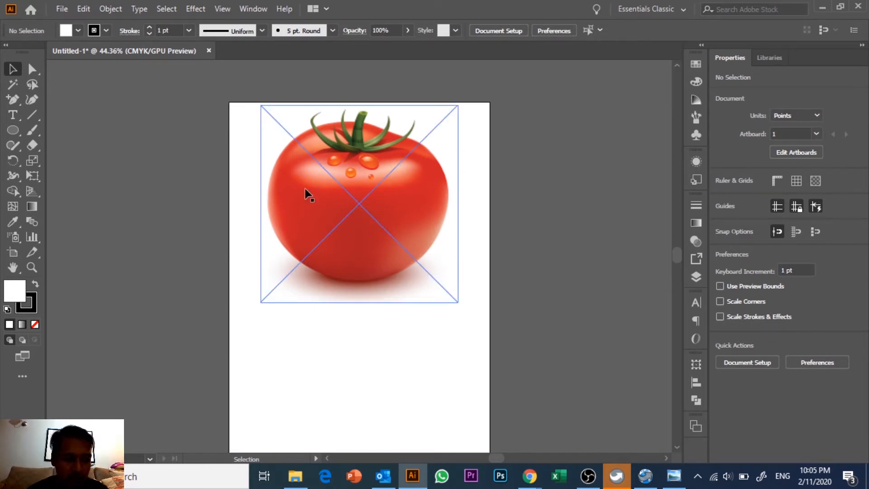
# Choose the Ellipse tool and set its fill to red and its stroke to None
pyautogui.click(13, 133)
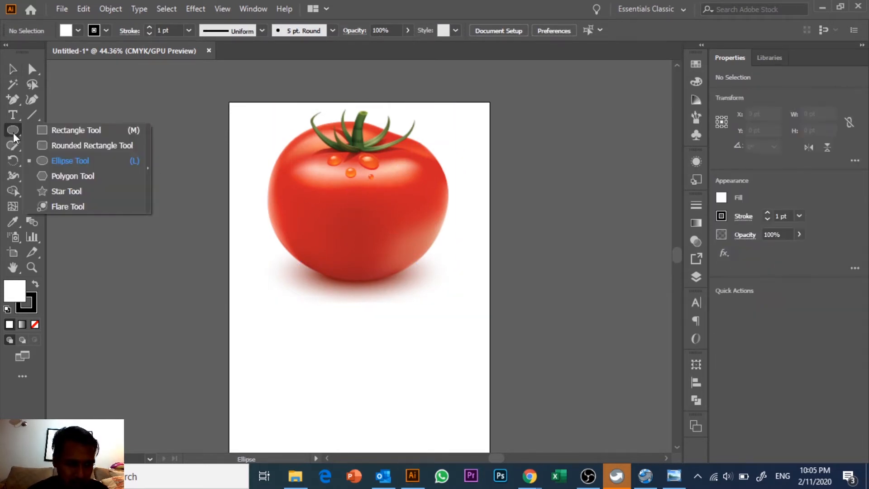
pyautogui.click(57, 163)
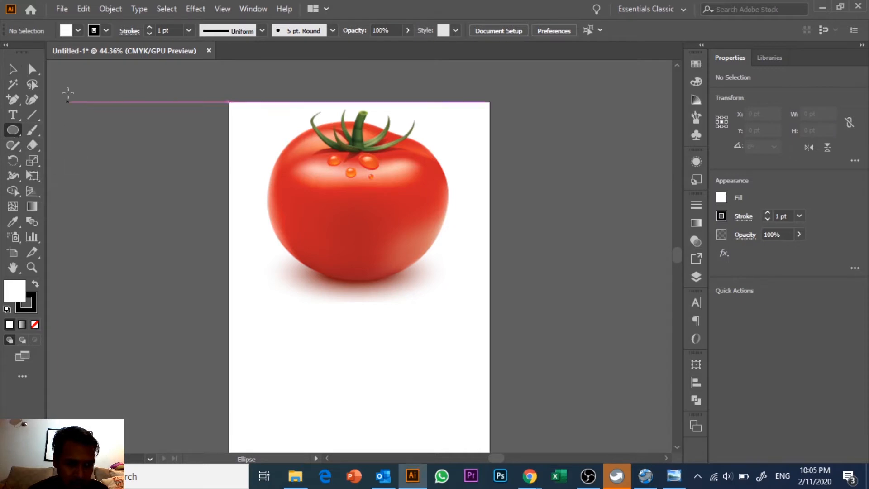
pyautogui.click(69, 31)
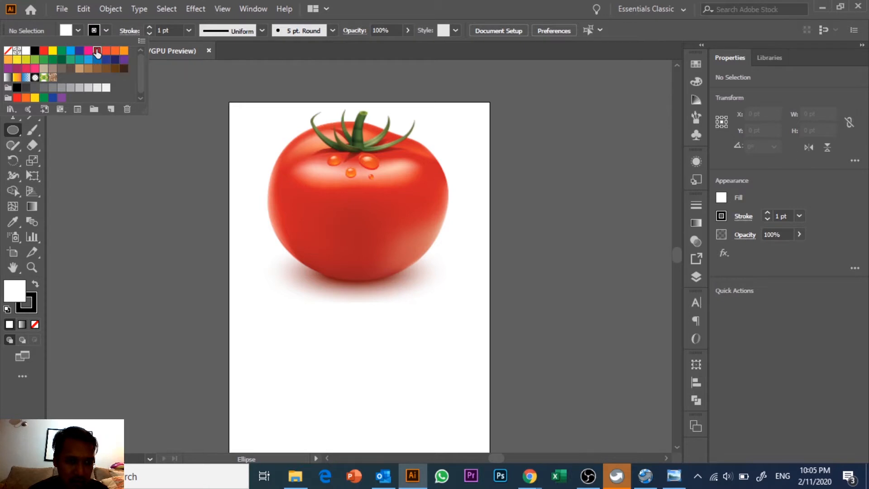
pyautogui.click(97, 54)
pyautogui.click(97, 29)
pyautogui.click(95, 29)
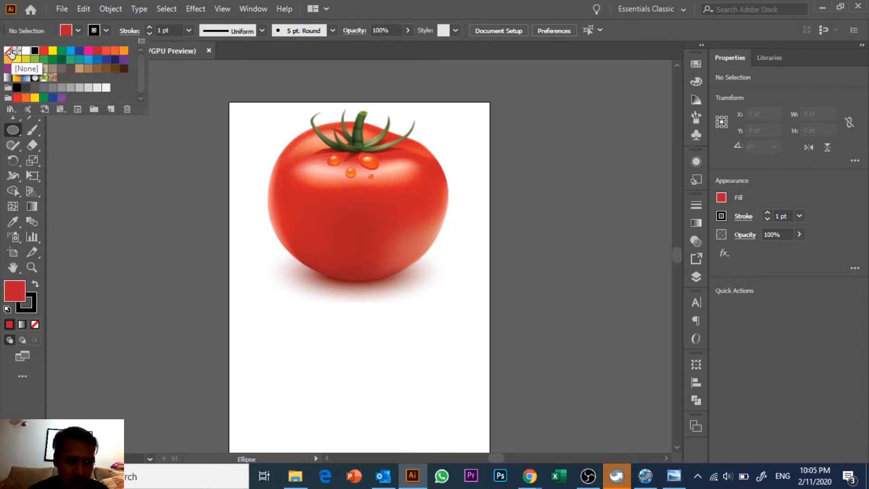
pyautogui.click(7, 51)
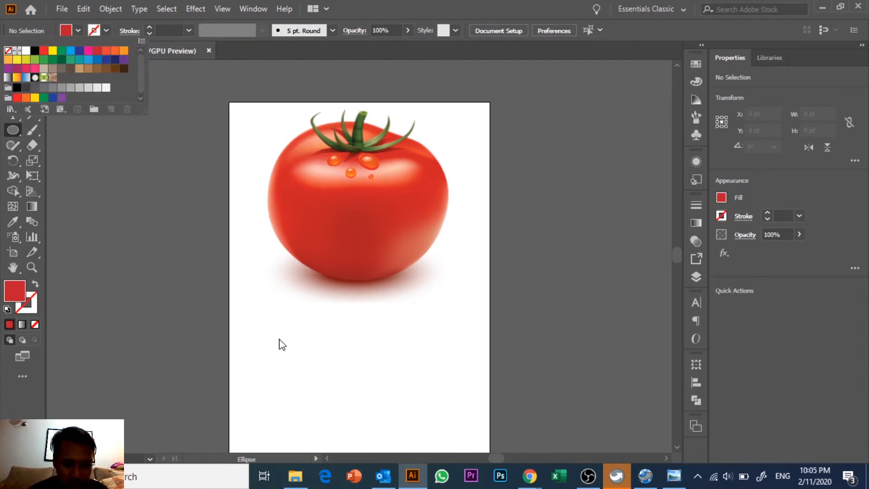
# Draw a red circle about 378 pt across and position it directly beneath the tomato image
pyautogui.click(268, 308)
pyautogui.moveTo(253, 287); pyautogui.dragTo(407, 426)
pyautogui.scroll(-1, 403, 419)
pyautogui.click(13, 69)
pyautogui.moveTo(333, 321); pyautogui.dragTo(355, 343)
pyautogui.moveTo(429, 278); pyautogui.dragTo(443, 262)
pyautogui.moveTo(415, 342); pyautogui.dragTo(409, 340)
pyautogui.click(530, 341)
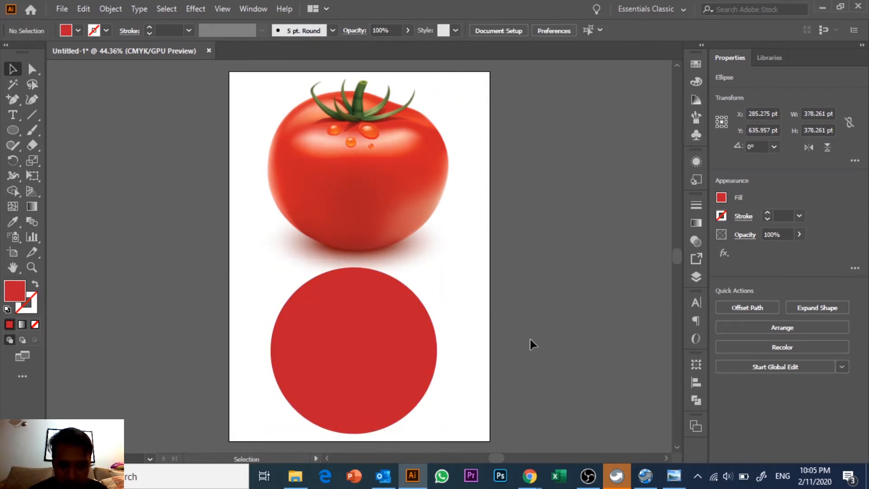
pyautogui.click(347, 348)
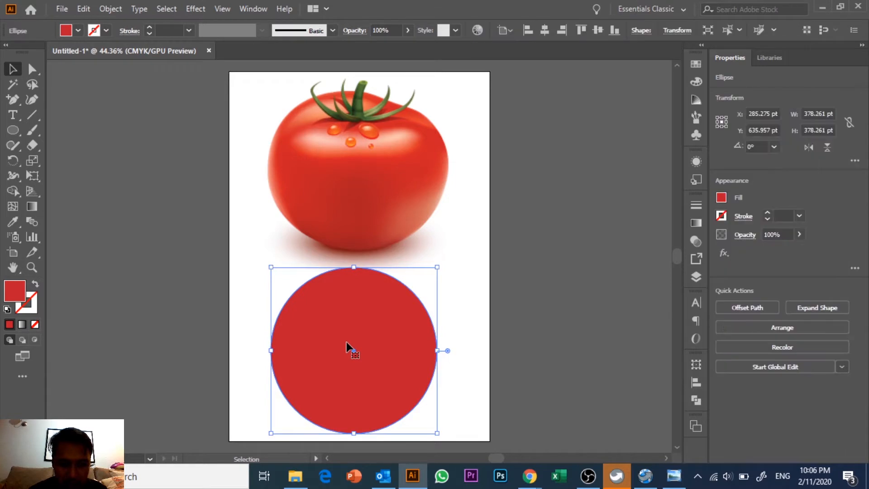
pyautogui.click(536, 310)
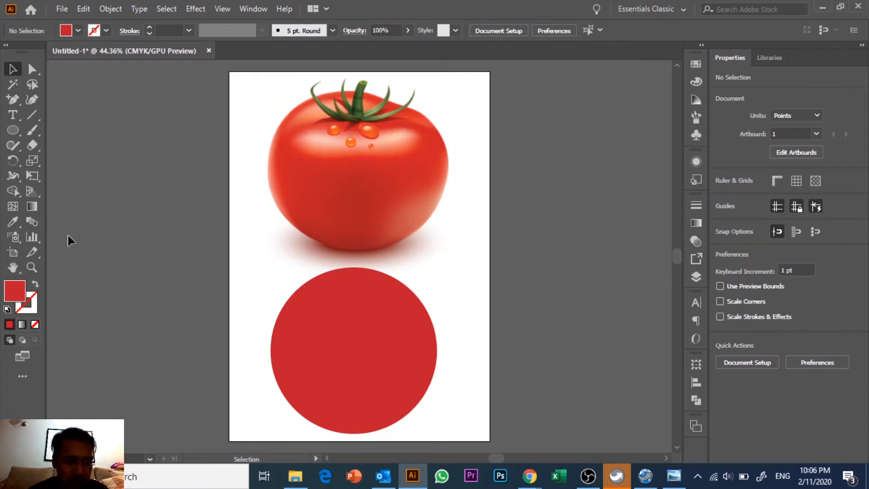
# Add five anchor points along the circle's upper-right edge with the Add Anchor Point tool
pyautogui.click(15, 103)
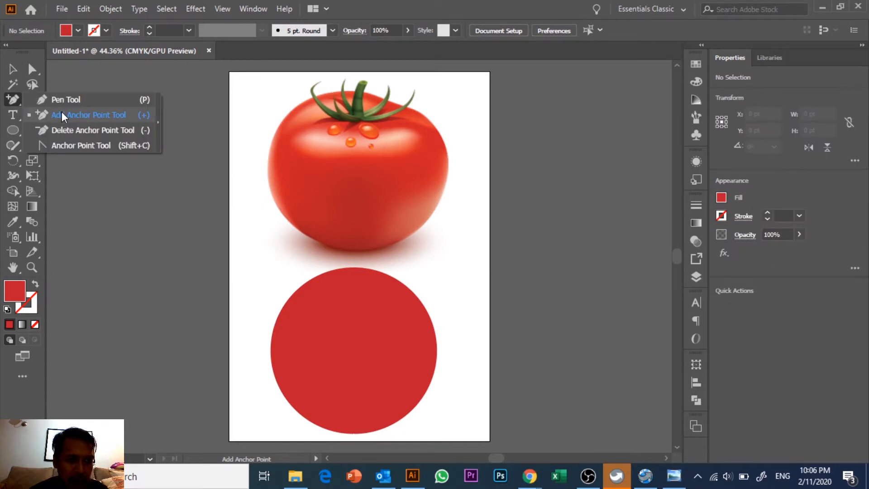
pyautogui.click(61, 113)
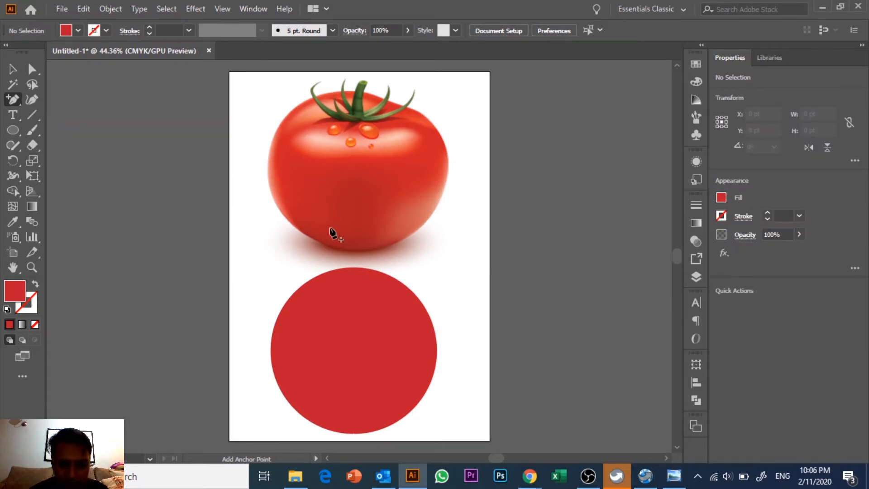
pyautogui.click(384, 273)
pyautogui.click(401, 280)
pyautogui.click(416, 293)
pyautogui.click(426, 308)
pyautogui.click(432, 321)
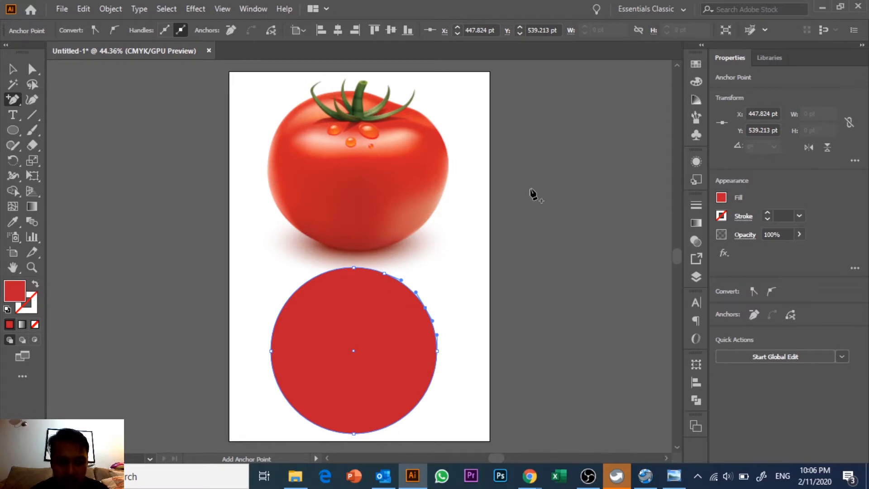
# Pull the circle's upper-right anchor points and handles inward with Direct Selection to form a concave dent
pyautogui.click(33, 71)
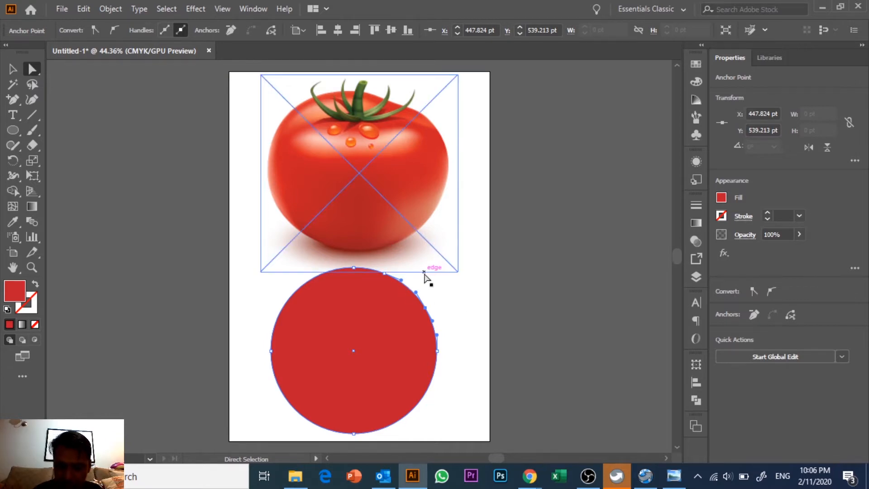
pyautogui.hotkey('ctrl', '=')
pyautogui.hotkey('ctrl', '=')
pyautogui.rightClick(425, 277)
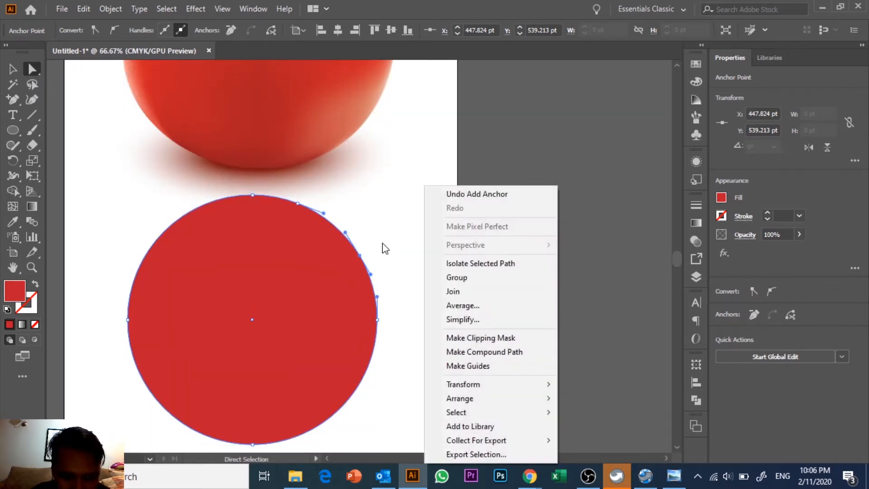
pyautogui.click(324, 214)
pyautogui.moveTo(324, 214)
pyautogui.mouseDown()
pyautogui.moveTo(345, 233)
pyautogui.moveTo(340, 241)
pyautogui.moveTo(317, 226)
pyautogui.mouseUp()
pyautogui.click(361, 257)
pyautogui.click(253, 197)
pyautogui.moveTo(282, 204); pyautogui.dragTo(268, 191)
pyautogui.click(345, 202)
pyautogui.click(345, 256)
pyautogui.moveTo(345, 256); pyautogui.dragTo(317, 230)
pyautogui.click(383, 220)
# Adjust the dent's lower anchor point and handle outward to make the upper-right curve shallower and smoother
pyautogui.scroll(5, 410, 245)
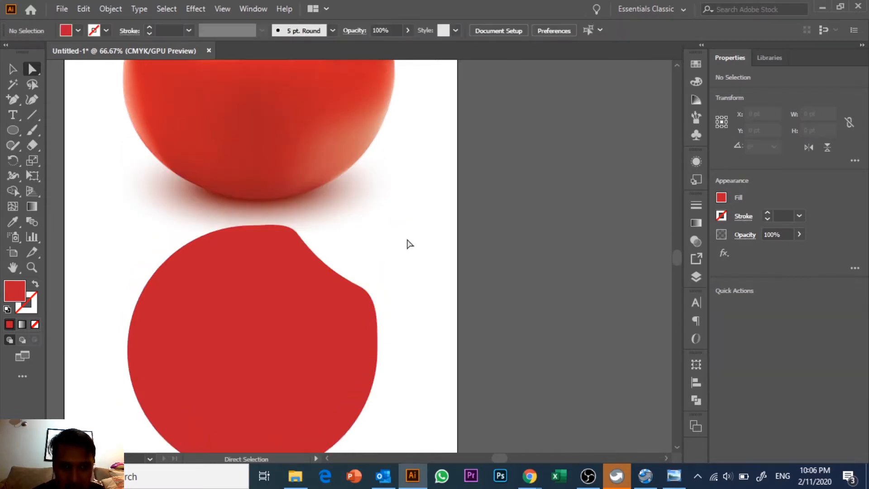
pyautogui.scroll(-2, 408, 242)
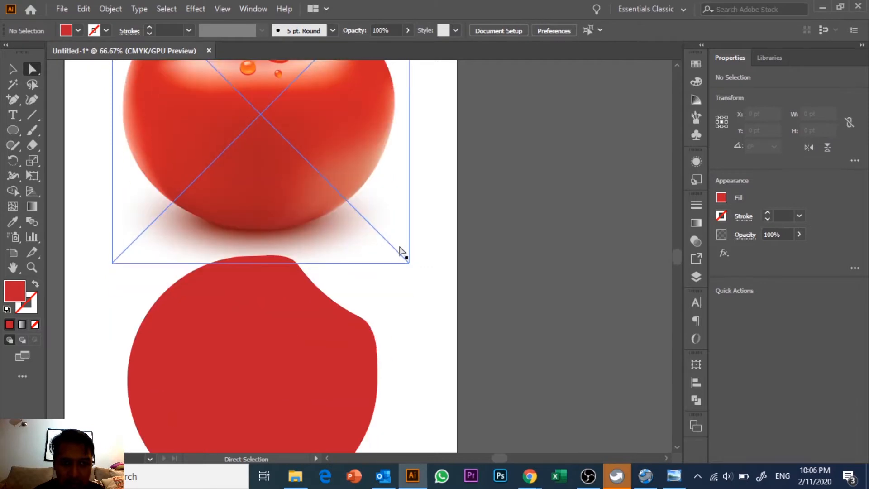
pyautogui.click(342, 315)
pyautogui.click(360, 317)
pyautogui.moveTo(337, 306); pyautogui.dragTo(340, 299)
pyautogui.click(417, 283)
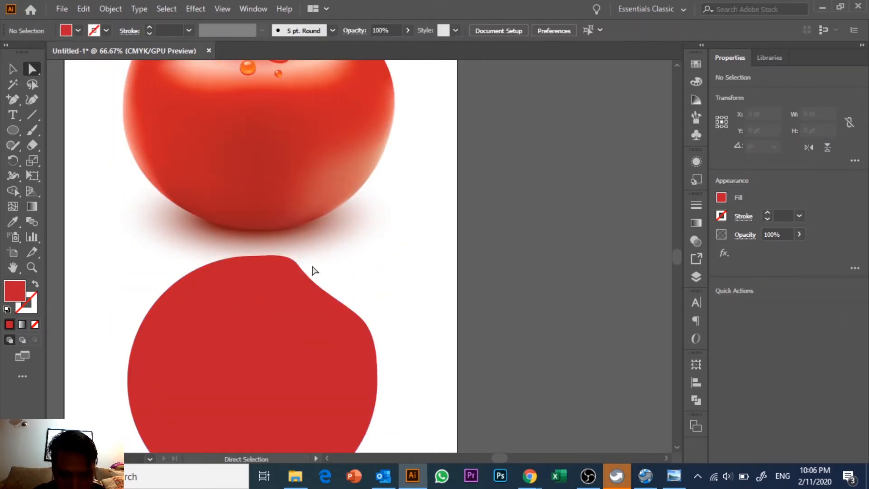
# Switch to the Selection tool and compare the reshaped red circle with the outline of the tomato image
pyautogui.scroll(5, 420, 271)
pyautogui.scroll(-4, 421, 224)
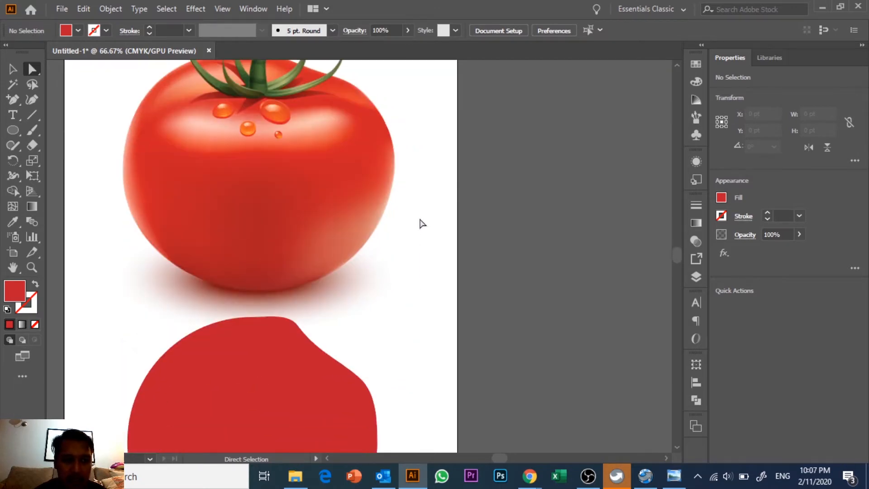
pyautogui.scroll(3, 421, 224)
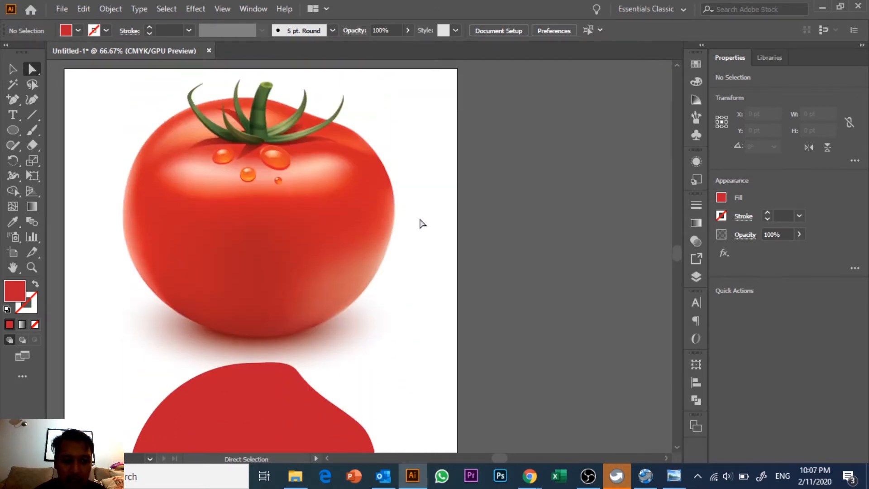
pyautogui.scroll(-4, 420, 224)
pyautogui.scroll(4, 420, 224)
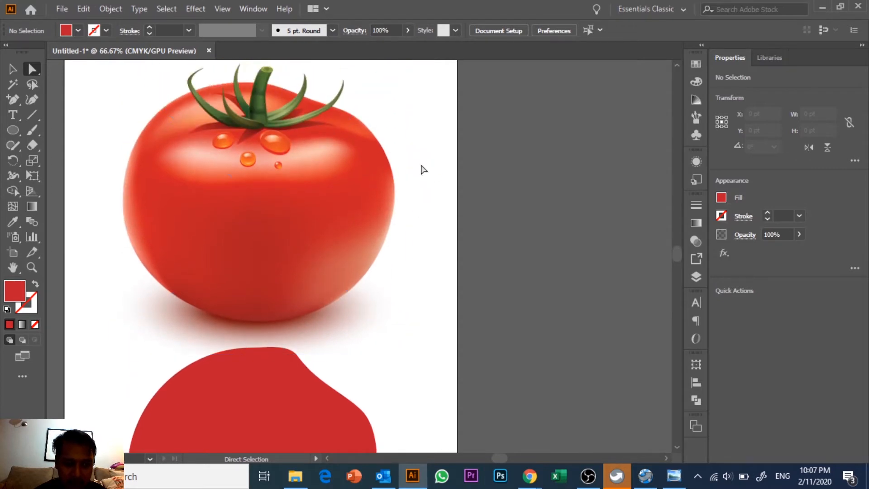
pyautogui.click(9, 72)
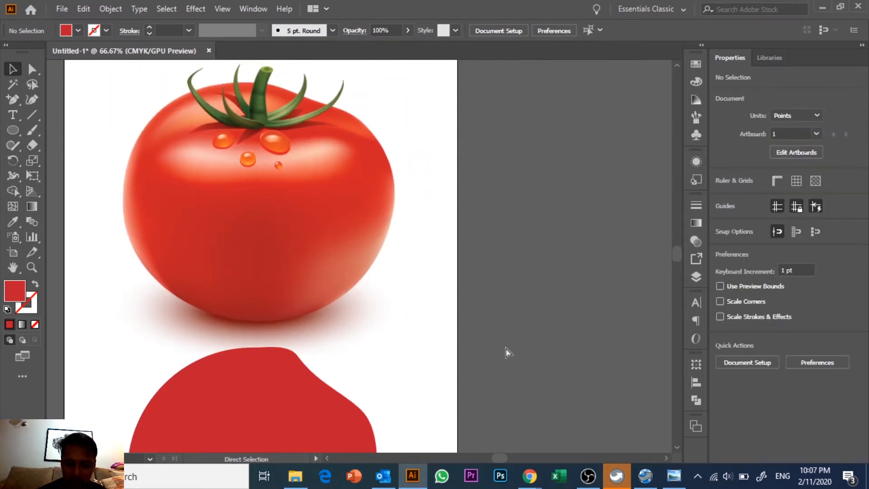
pyautogui.hotkey('ctrl', '-')
pyautogui.moveTo(338, 363); pyautogui.dragTo(377, 275)
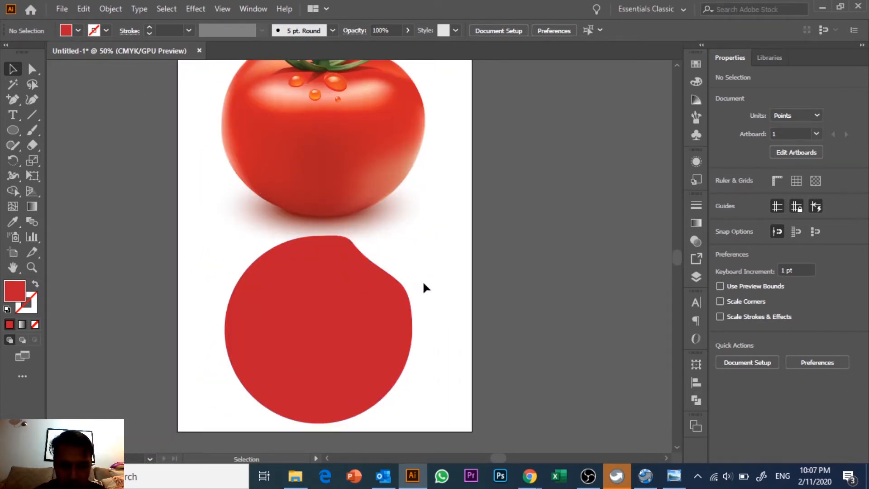
pyautogui.scroll(1, 413, 334)
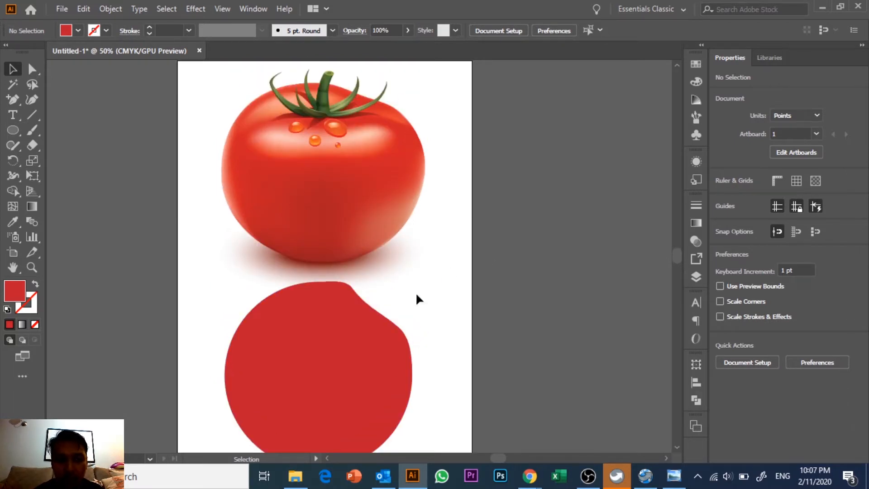
pyautogui.scroll(-1, 428, 337)
pyautogui.scroll(-1, 256, 363)
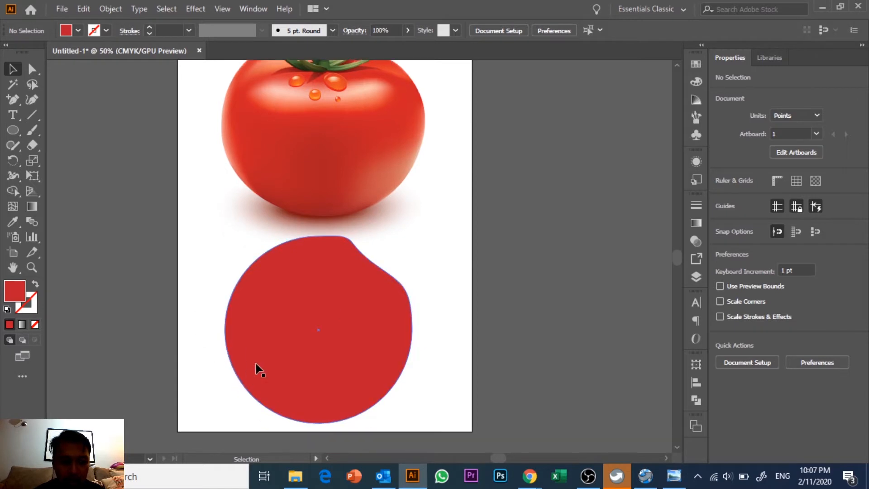
pyautogui.scroll(2, 289, 317)
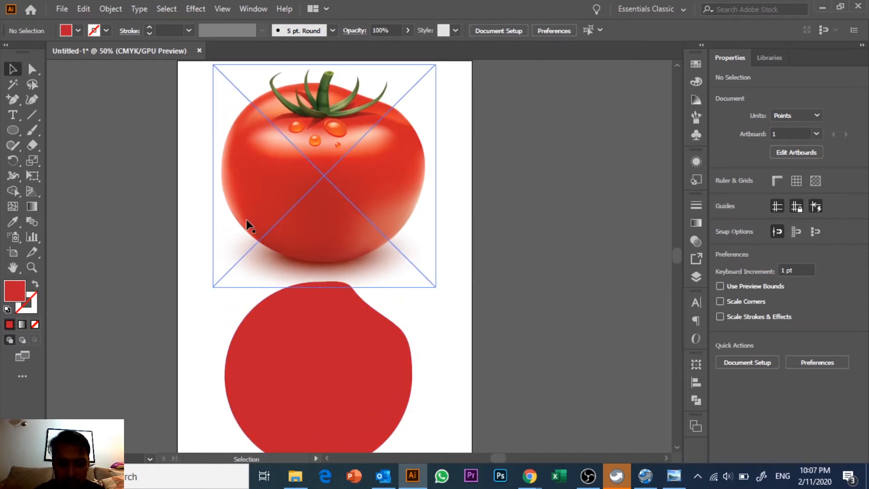
# Recolor the reshaped red circle with a darker red sampled from the tomato image using the Eyedropper tool
pyautogui.scroll(-1, 317, 352)
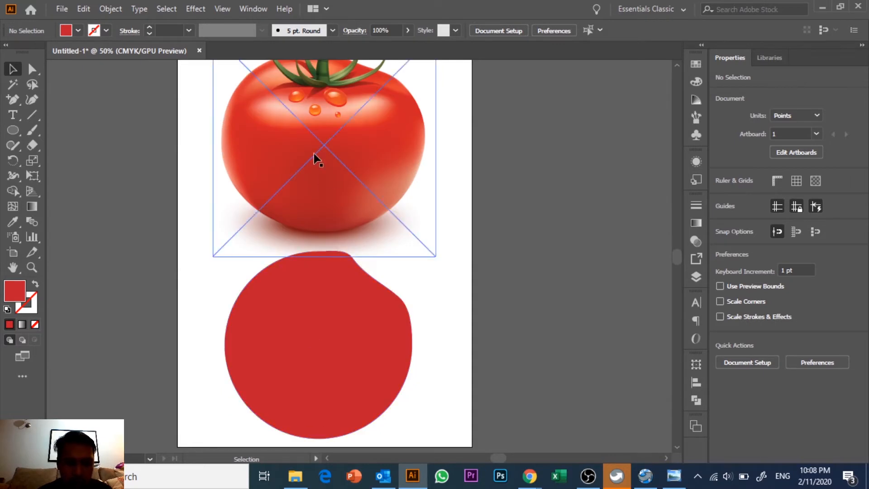
pyautogui.scroll(1, 310, 229)
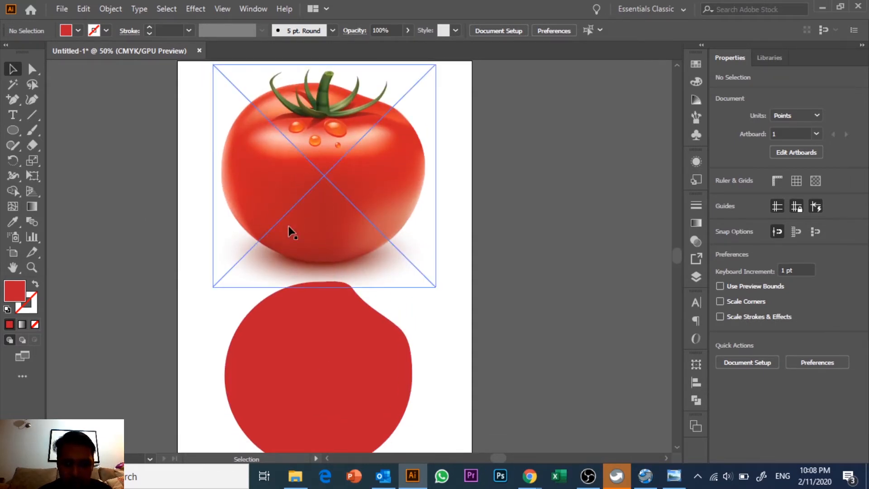
pyautogui.click(300, 346)
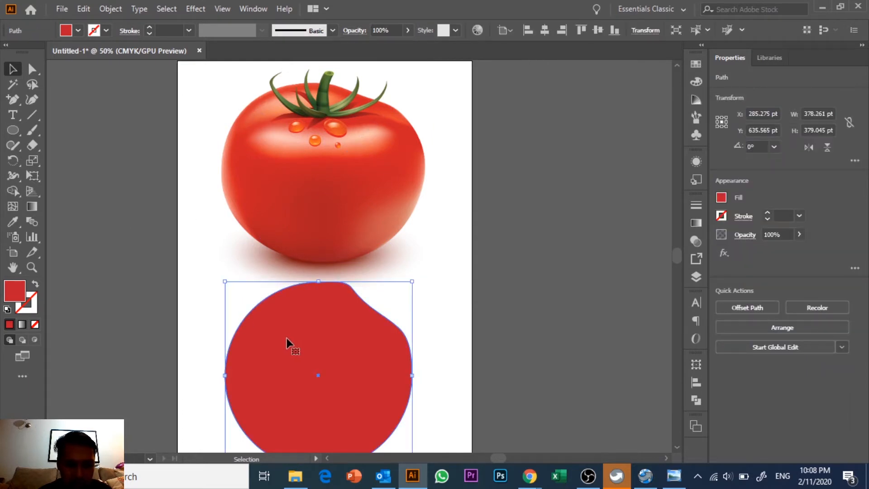
pyautogui.click(13, 222)
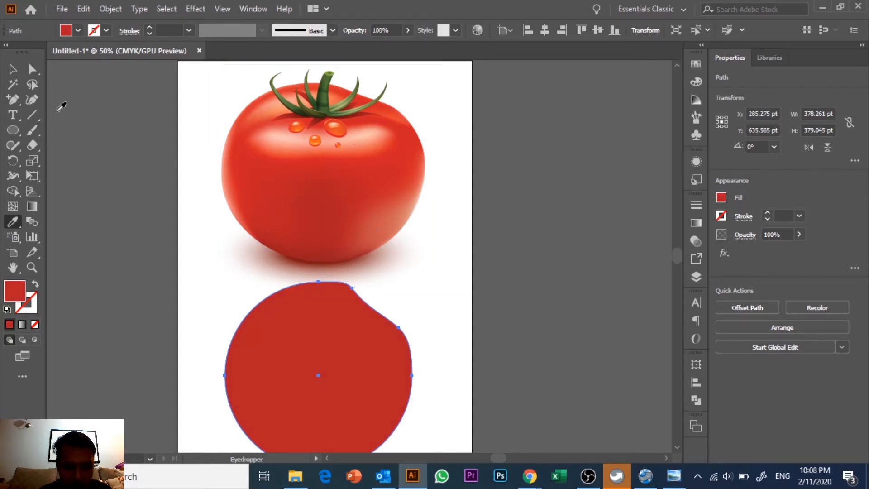
pyautogui.click(12, 69)
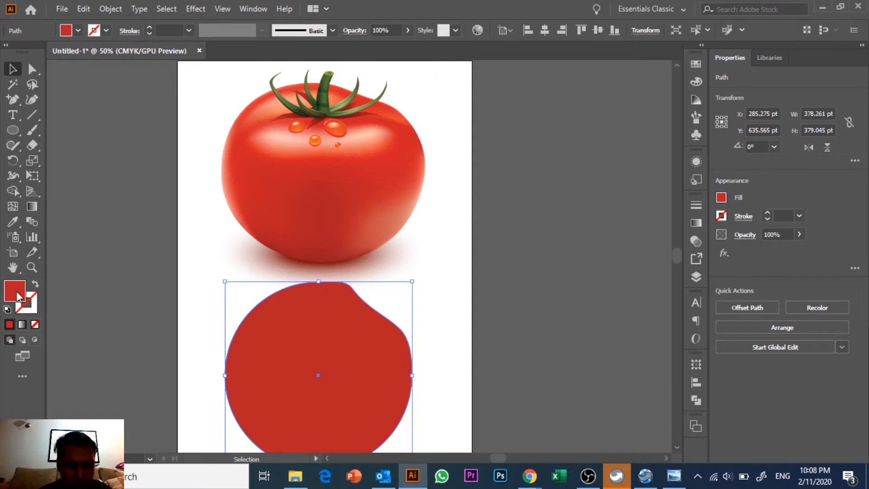
# Save the shape's sampled red fill as a new swatch and deselect the shape
pyautogui.click(696, 64)
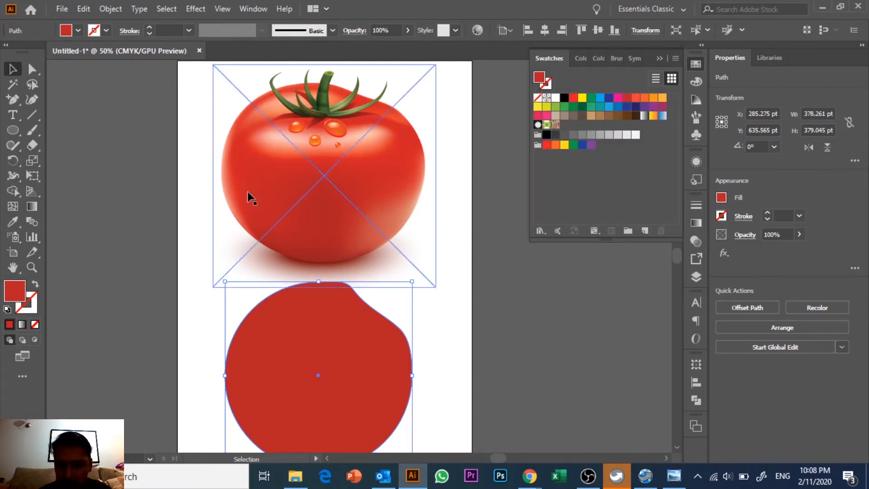
pyautogui.moveTo(561, 194); pyautogui.dragTo(569, 188)
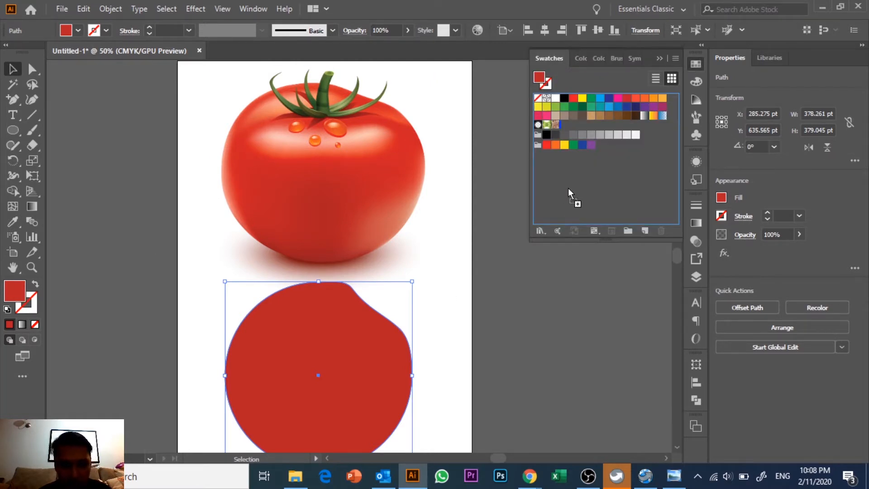
pyautogui.moveTo(569, 189); pyautogui.dragTo(568, 187)
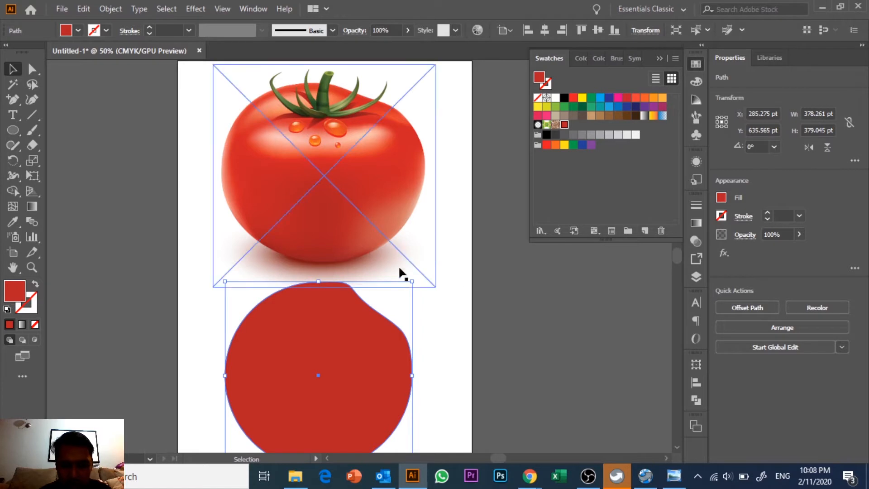
pyautogui.click(459, 268)
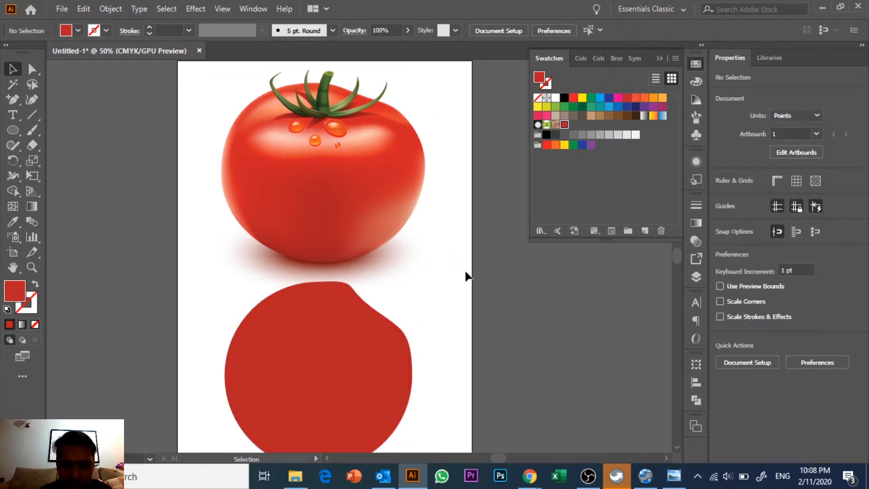
# Add five mesh points across the upper half of the red shape with the Mesh tool, forming a grid of crossing lines
pyautogui.scroll(-3, 466, 274)
pyautogui.scroll(3, 466, 274)
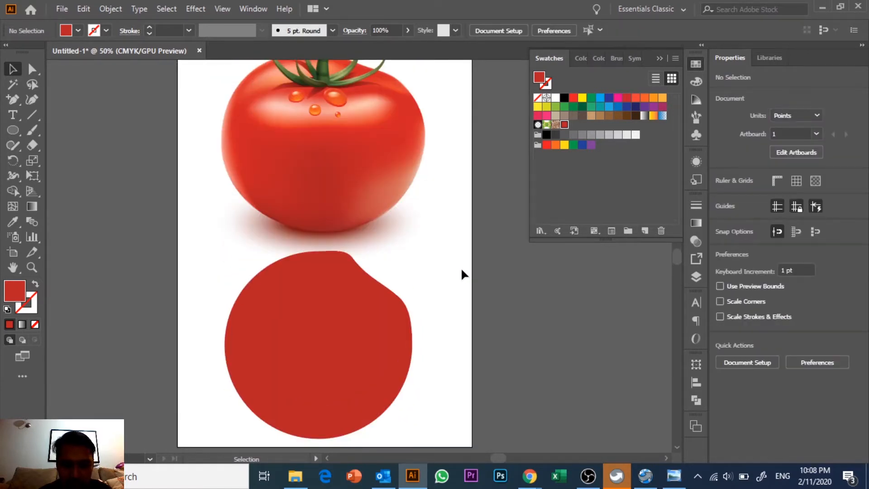
pyautogui.scroll(-1, 467, 274)
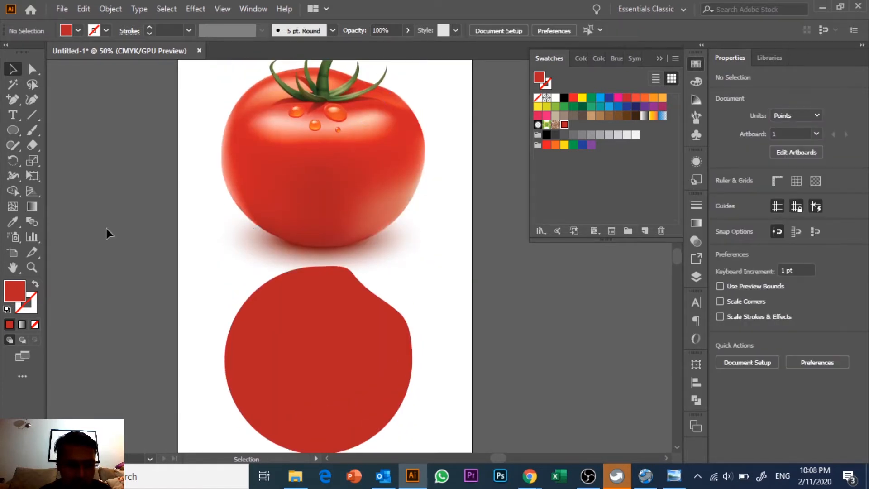
pyautogui.click(16, 210)
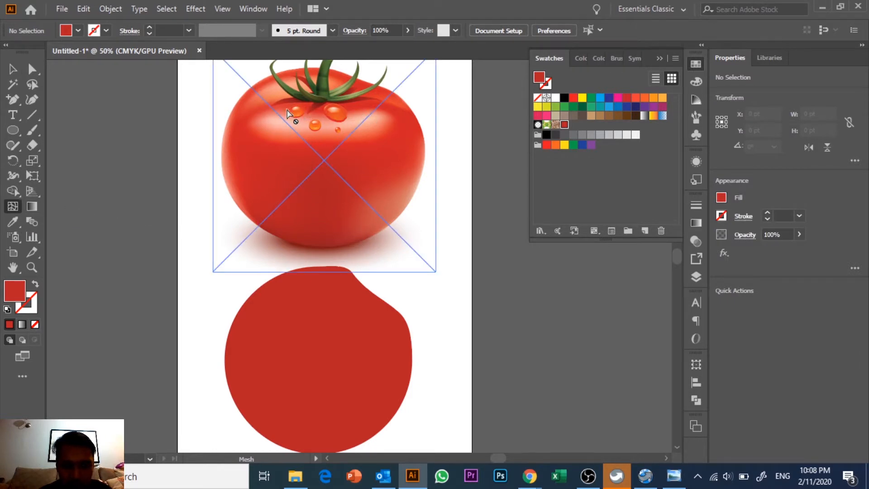
pyautogui.click(311, 330)
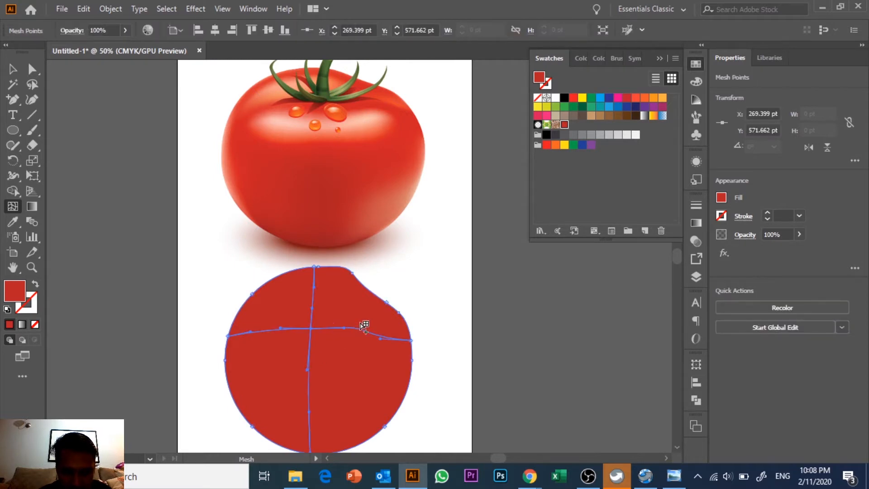
pyautogui.click(362, 348)
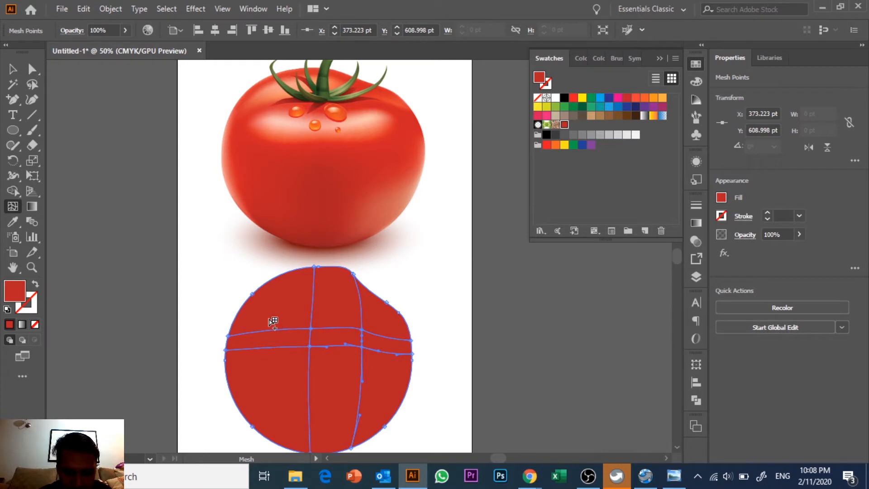
pyautogui.click(271, 316)
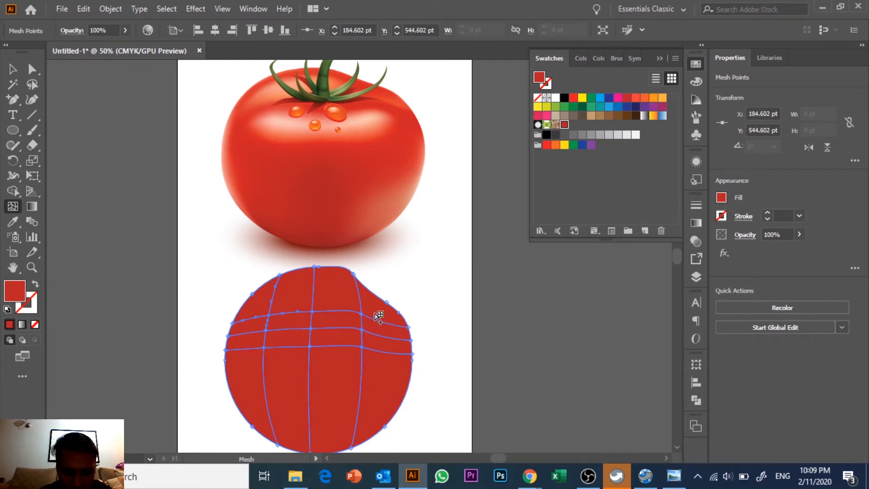
pyautogui.click(298, 287)
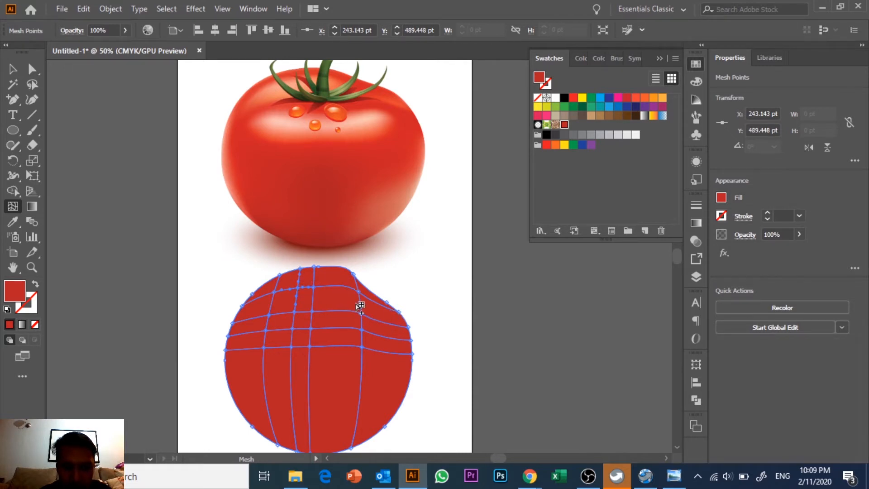
pyautogui.click(346, 299)
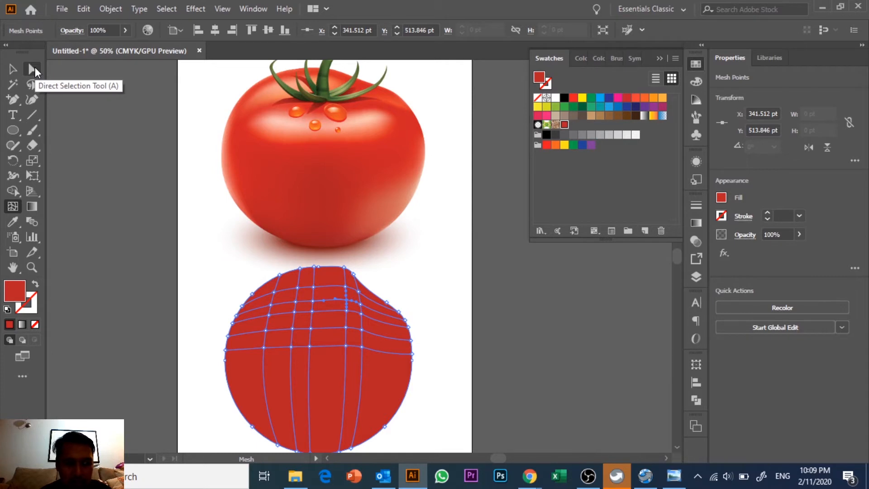
# Color the last added mesh point light pink and save that pink as a new swatch
pyautogui.click(33, 69)
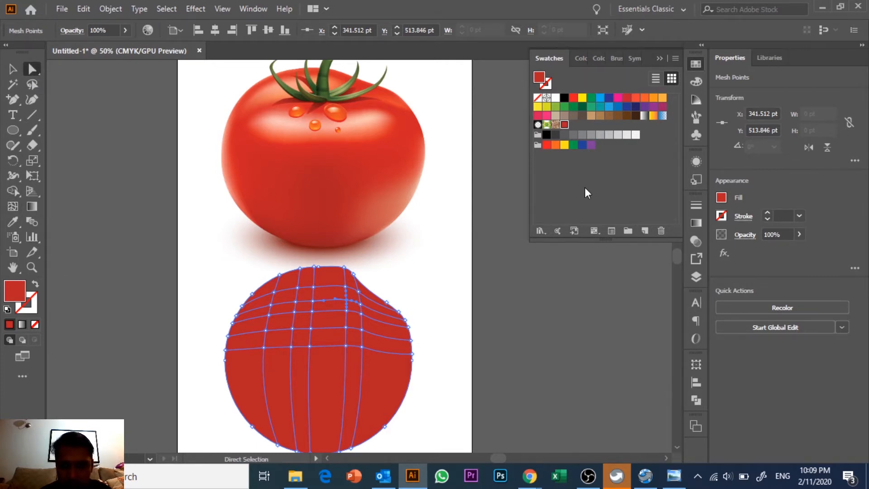
pyautogui.doubleClick(17, 294)
pyautogui.moveTo(101, 54)
pyautogui.mouseDown()
pyautogui.moveTo(86, 58)
pyautogui.moveTo(85, 42)
pyautogui.moveTo(70, 39)
pyautogui.moveTo(78, 33)
pyautogui.moveTo(61, 45)
pyautogui.mouseUp()
pyautogui.click(296, 53)
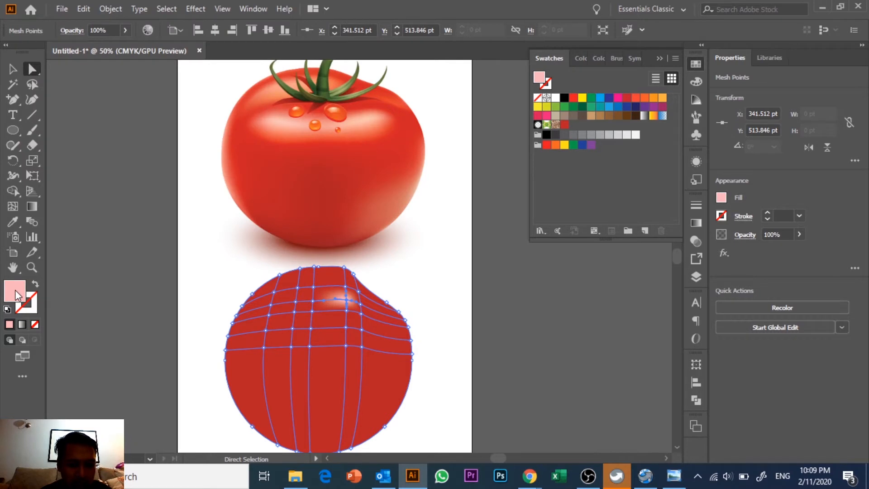
pyautogui.moveTo(18, 295); pyautogui.dragTo(581, 130)
pyautogui.click(493, 280)
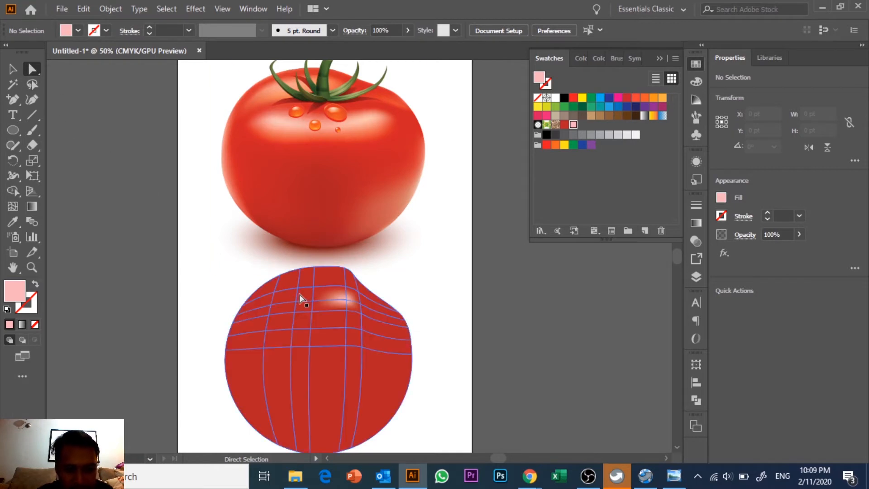
# Apply the light pink swatch to the three middle mesh points on the uppermost inner mesh line
pyautogui.click(313, 289)
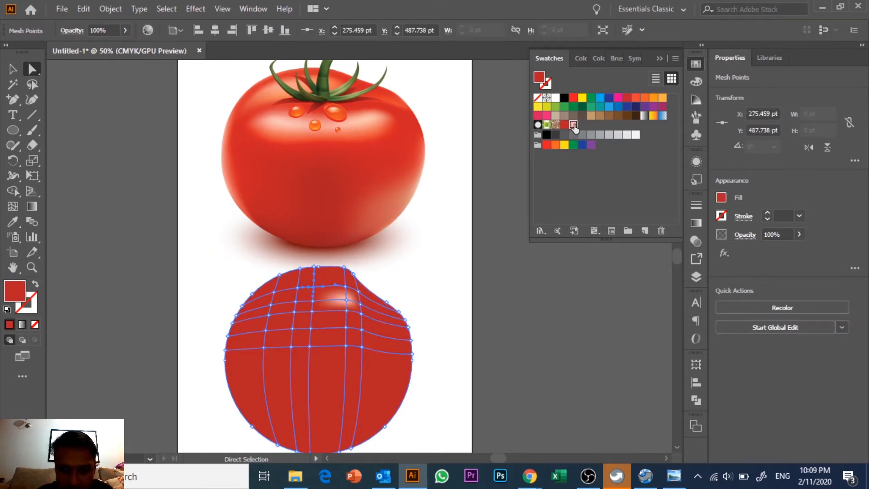
pyautogui.click(573, 124)
pyautogui.click(297, 288)
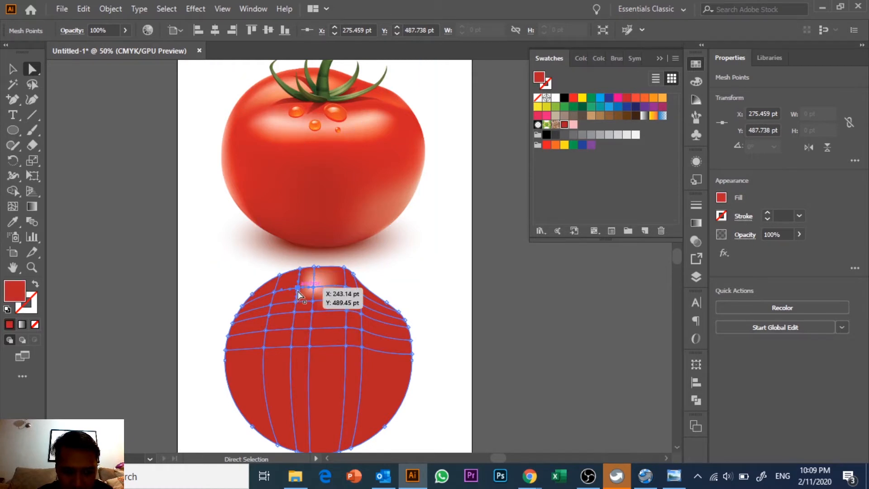
pyautogui.click(573, 126)
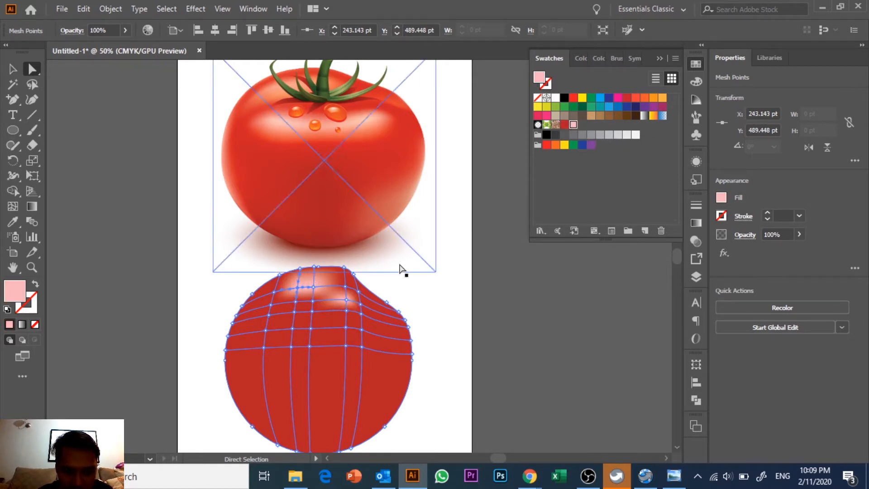
pyautogui.click(345, 290)
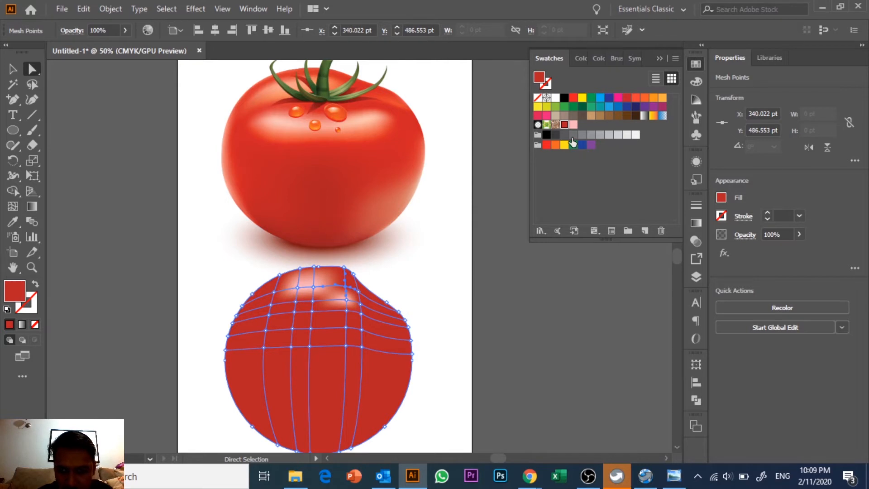
pyautogui.click(573, 125)
# Color the two outer mesh points of the uppermost inner mesh line with the orange swatch
pyautogui.click(277, 291)
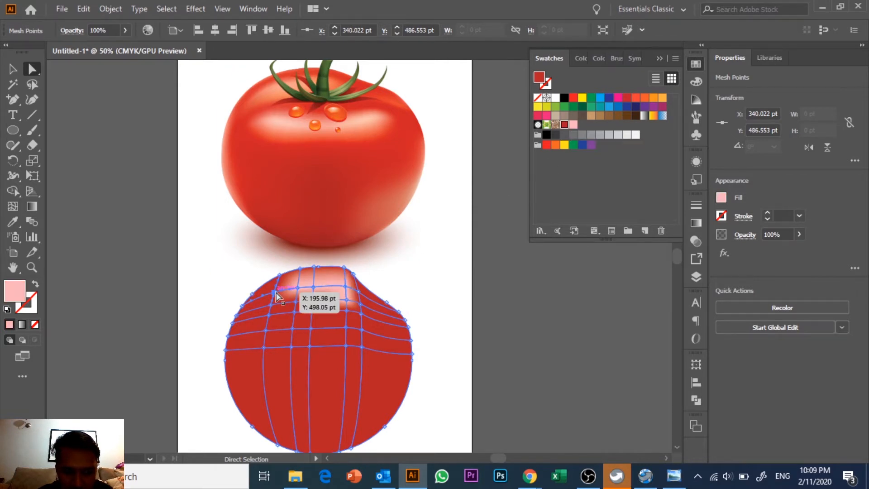
pyautogui.click(646, 99)
pyautogui.click(360, 294)
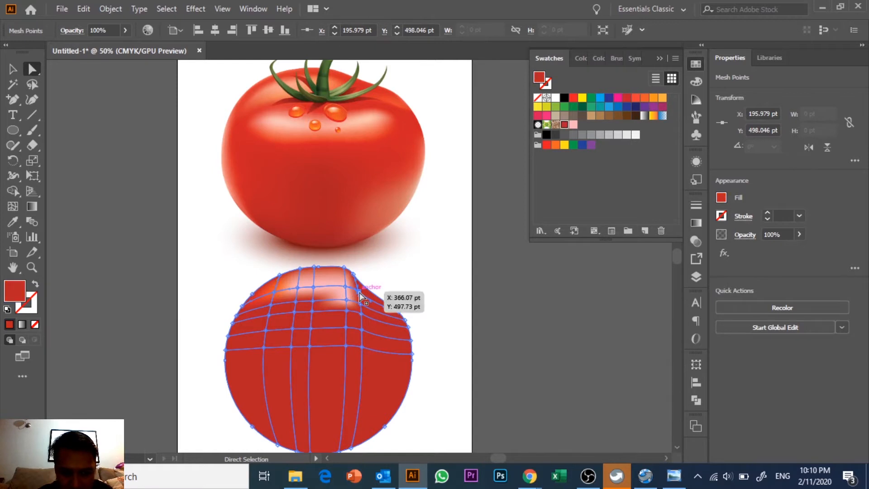
pyautogui.click(645, 100)
pyautogui.click(523, 364)
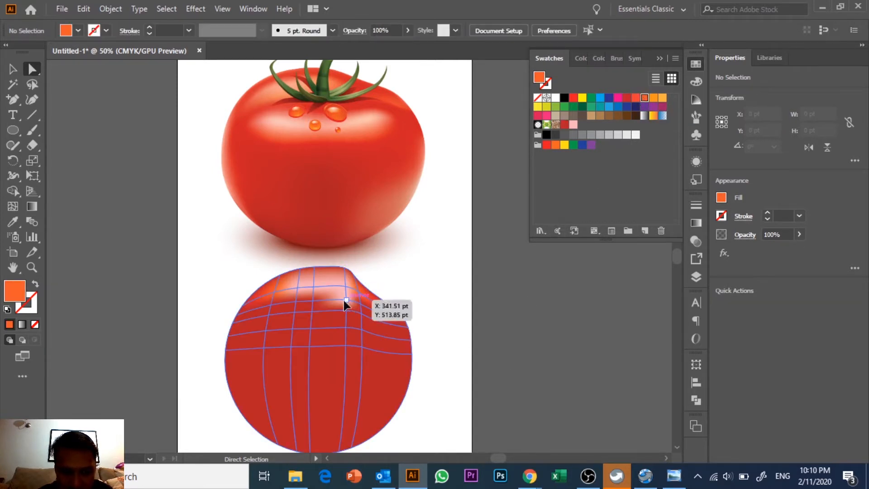
# Recolor the pink mesh point on the second inner mesh line with the saved dark red swatch
pyautogui.click(346, 300)
pyautogui.click(564, 125)
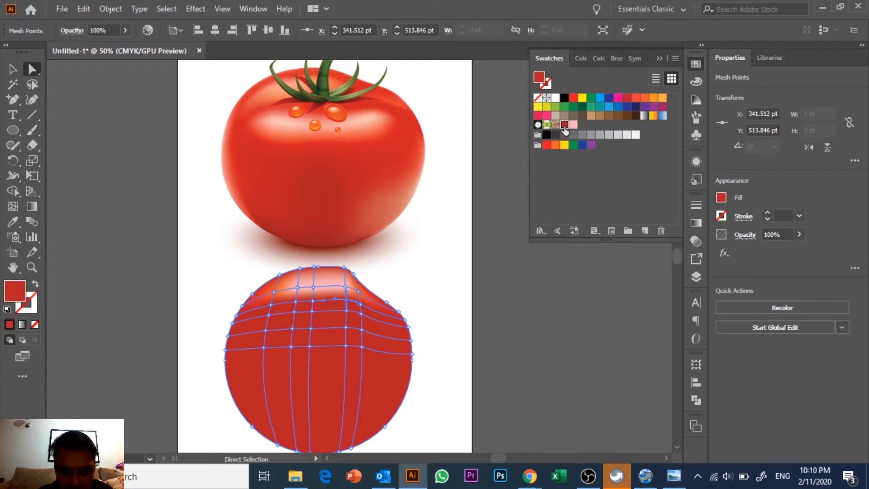
pyautogui.click(493, 342)
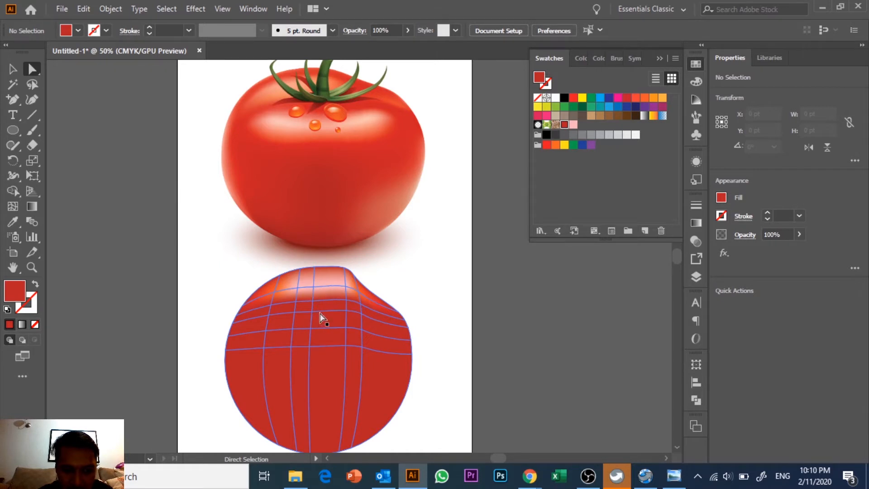
# Apply the light pink swatch to the first four inner mesh points from the left on the third mesh line
pyautogui.click(270, 317)
pyautogui.click(574, 125)
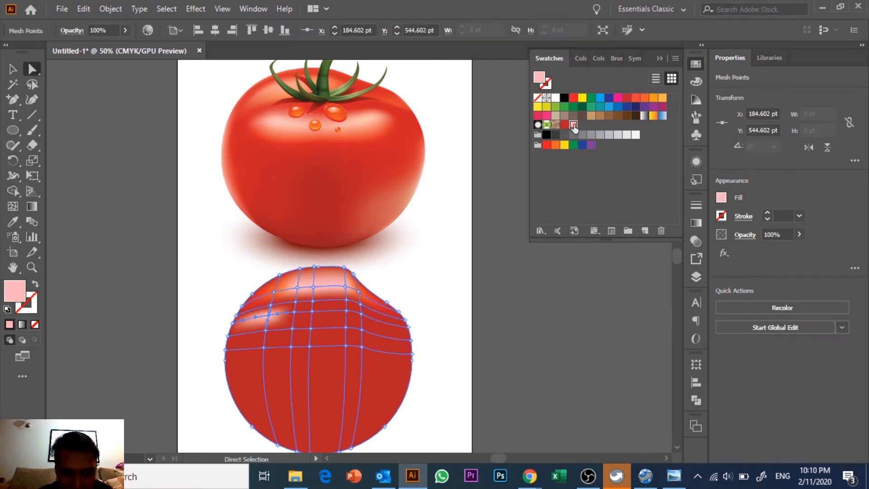
pyautogui.click(295, 314)
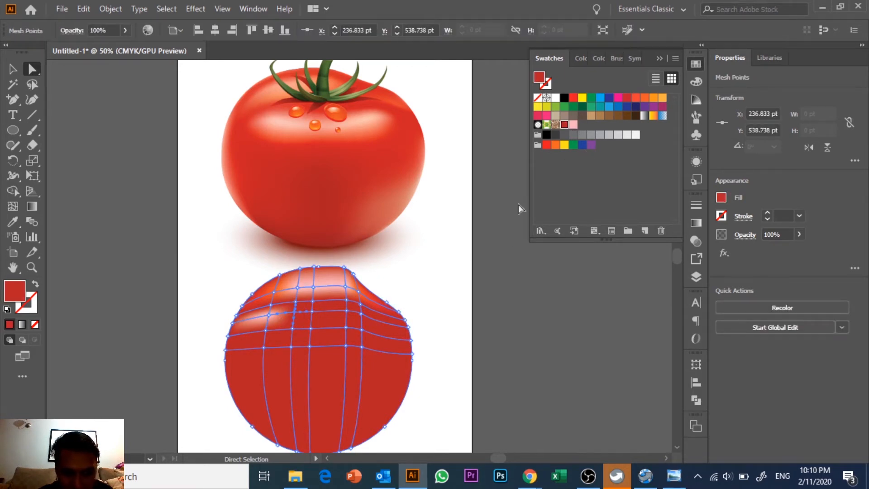
pyautogui.click(574, 125)
pyautogui.click(311, 312)
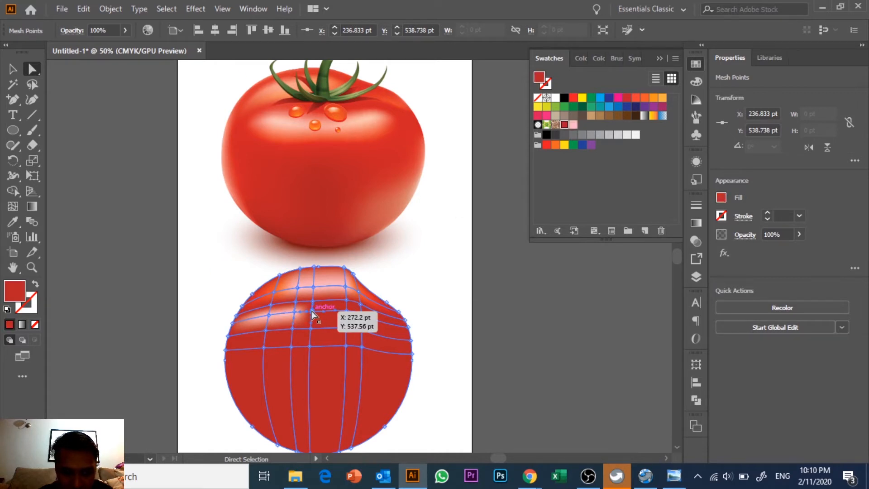
pyautogui.click(573, 125)
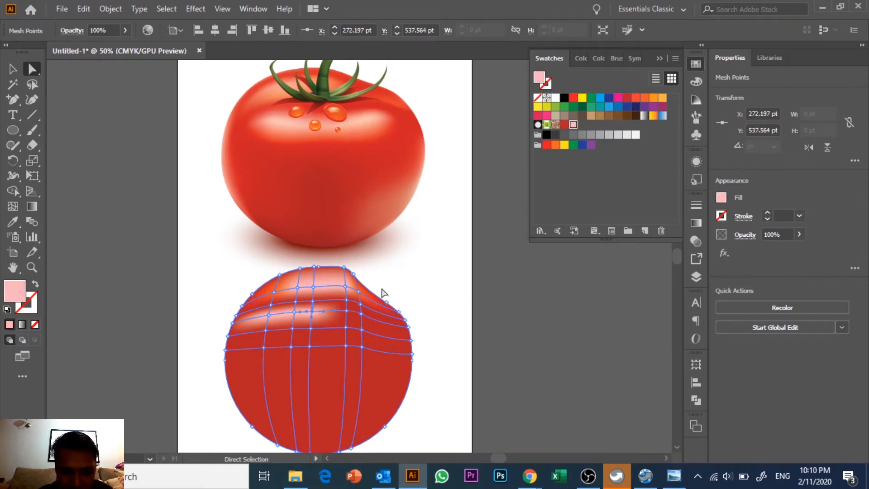
pyautogui.click(347, 311)
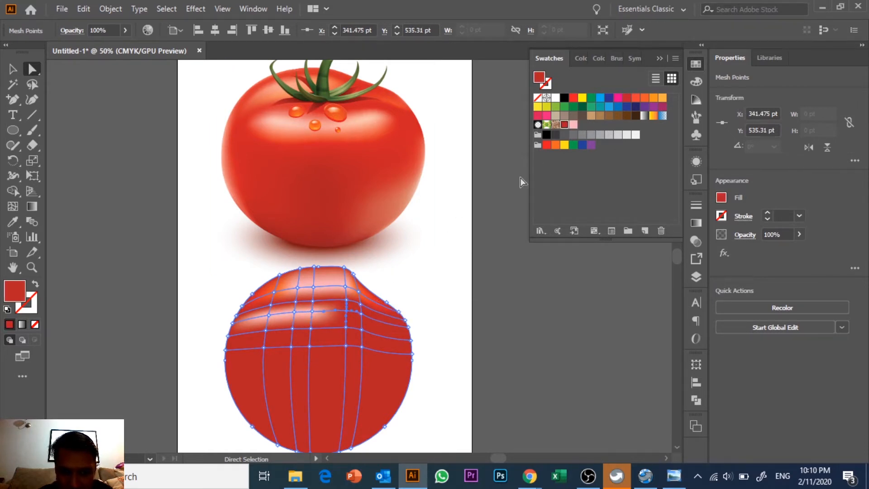
pyautogui.click(574, 126)
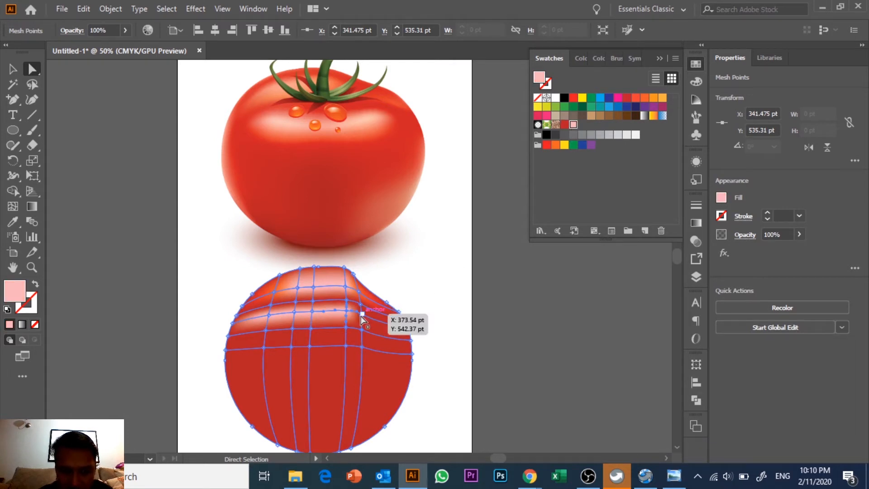
# Apply the light pink swatch to the right edge mesh point of the third inner mesh line
pyautogui.moveTo(360, 316); pyautogui.dragTo(402, 329)
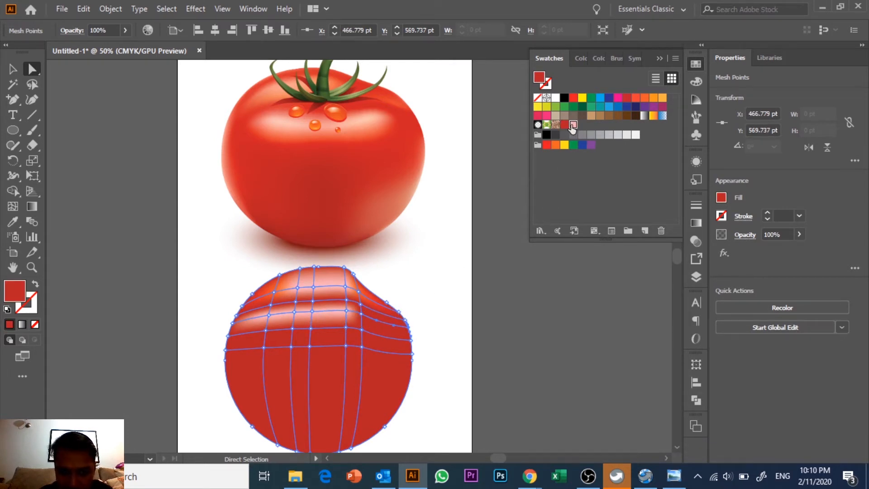
pyautogui.click(573, 126)
pyautogui.hotkey('ctrl', 'z')
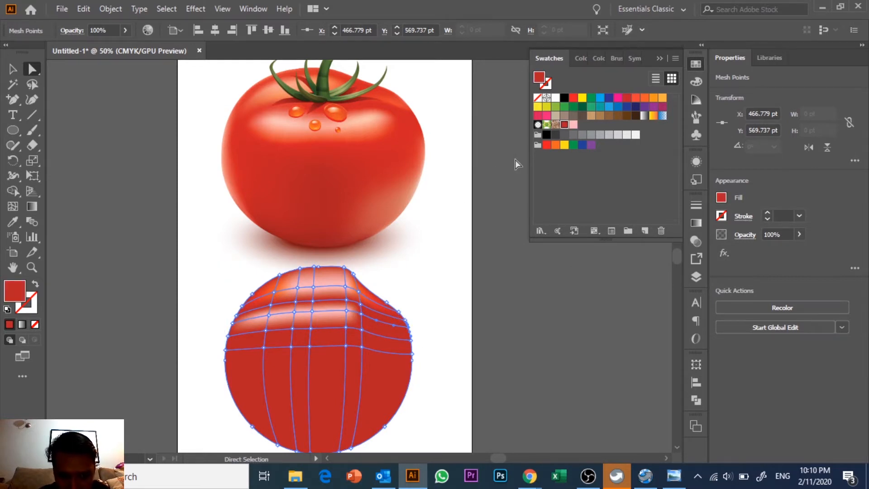
pyautogui.click(573, 126)
pyautogui.click(501, 358)
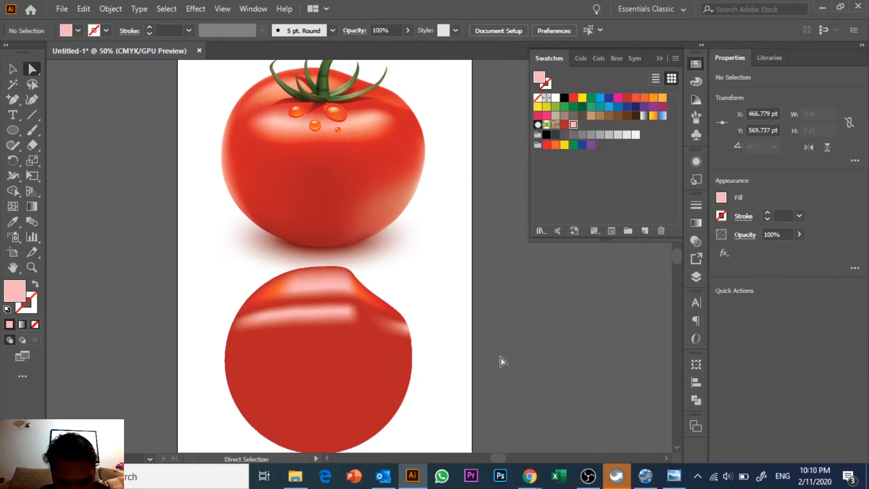
pyautogui.click(363, 316)
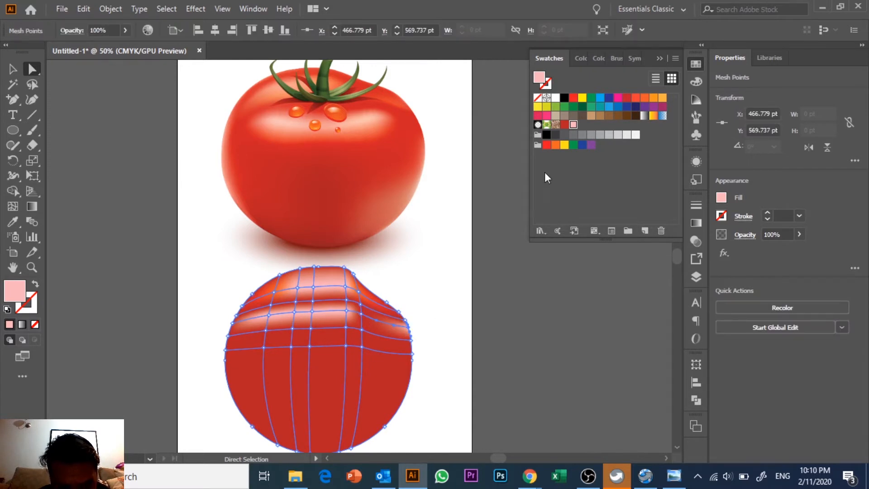
pyautogui.click(452, 324)
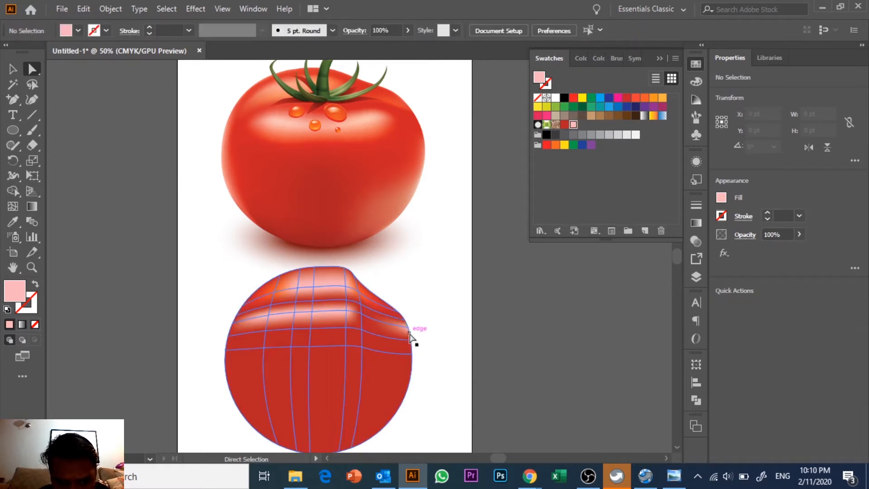
# Recolor the right edge mesh point of the third inner mesh line with the saved dark red swatch
pyautogui.click(408, 331)
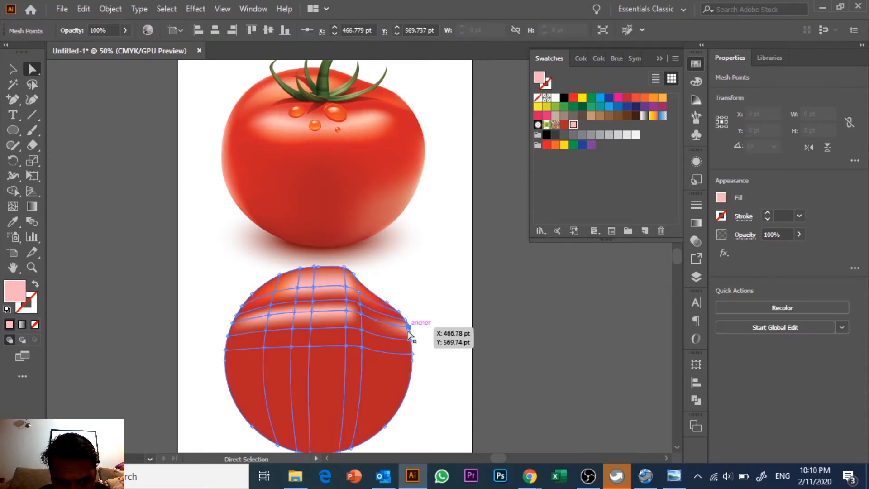
pyautogui.click(564, 125)
pyautogui.click(459, 331)
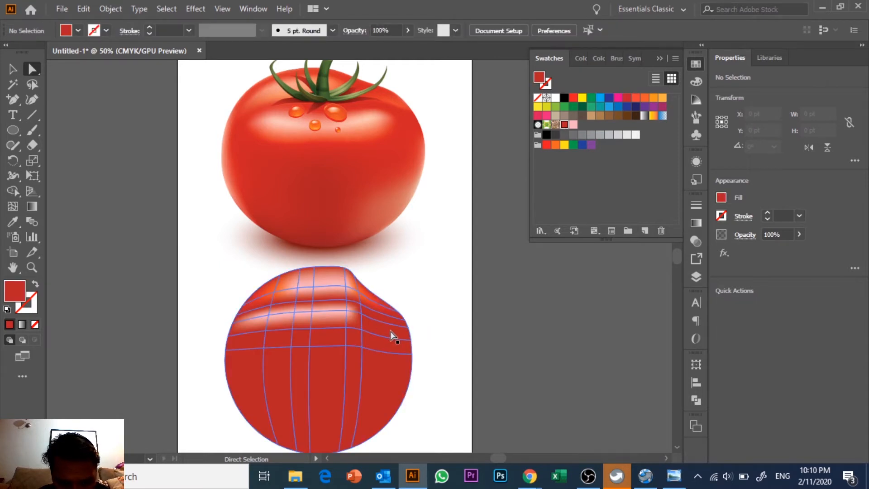
# Reapply the light pink swatch to the mesh point where the third inner mesh line meets the right edge
pyautogui.scroll(3, 392, 331)
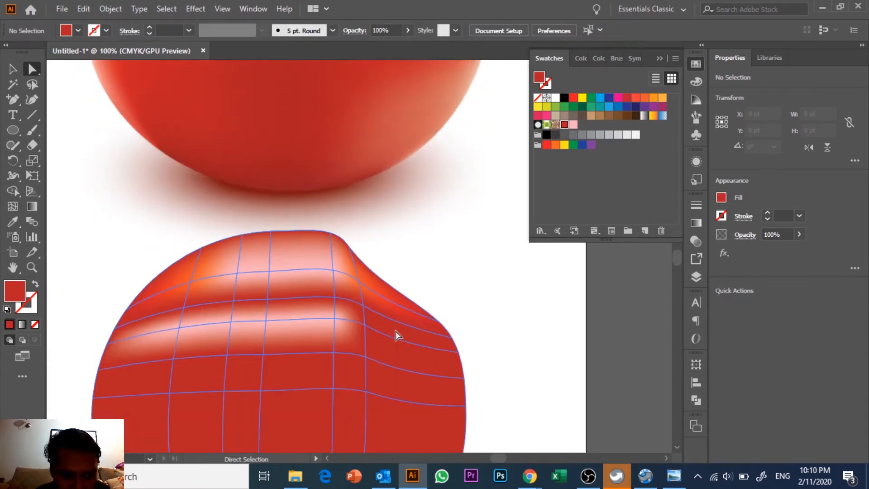
pyautogui.click(365, 325)
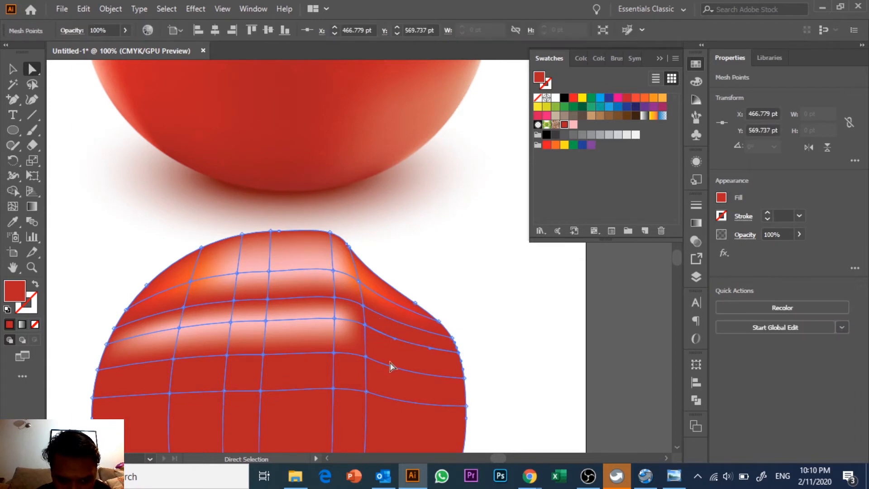
pyautogui.click(574, 125)
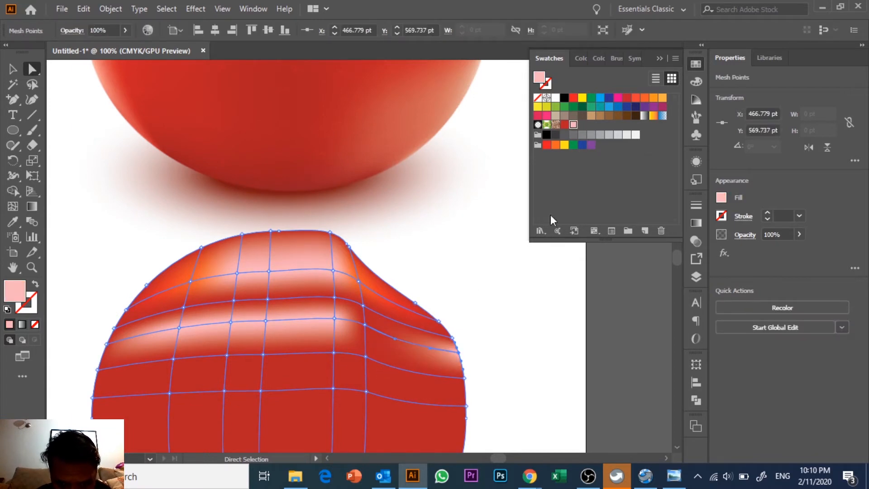
pyautogui.click(489, 355)
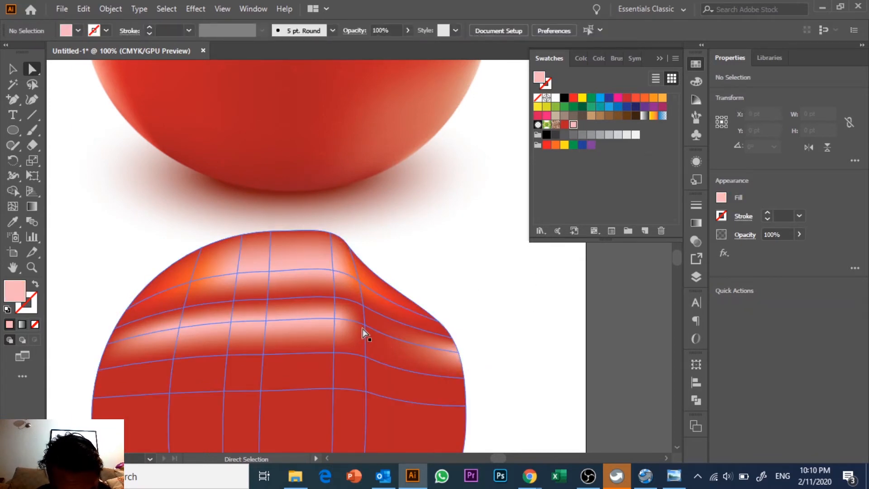
# Compare with the reference tomato's highlight and recolor the leftmost inner mesh point on the third mesh line with the saved dark red swatch
pyautogui.click(363, 328)
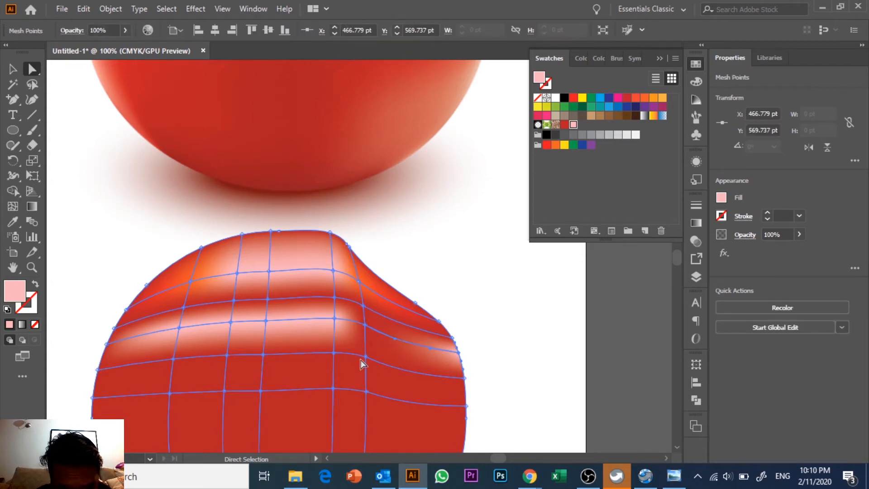
pyautogui.click(439, 266)
pyautogui.scroll(5, 430, 287)
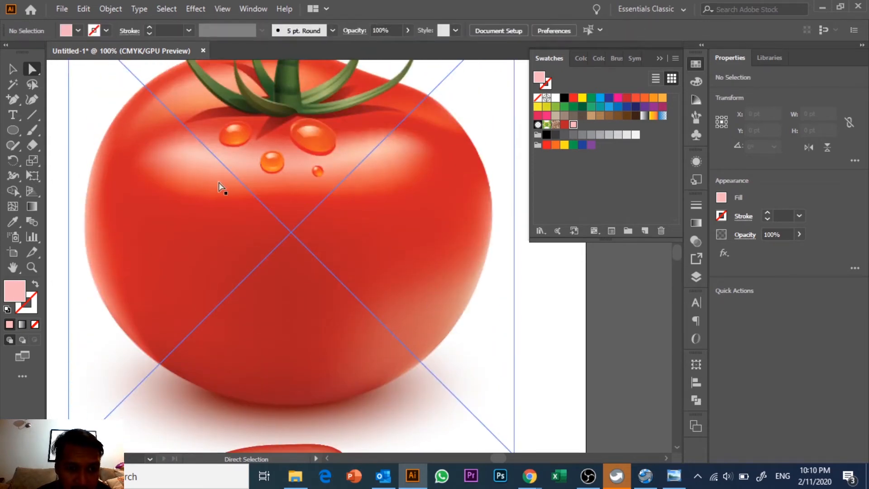
pyautogui.scroll(-5, 218, 185)
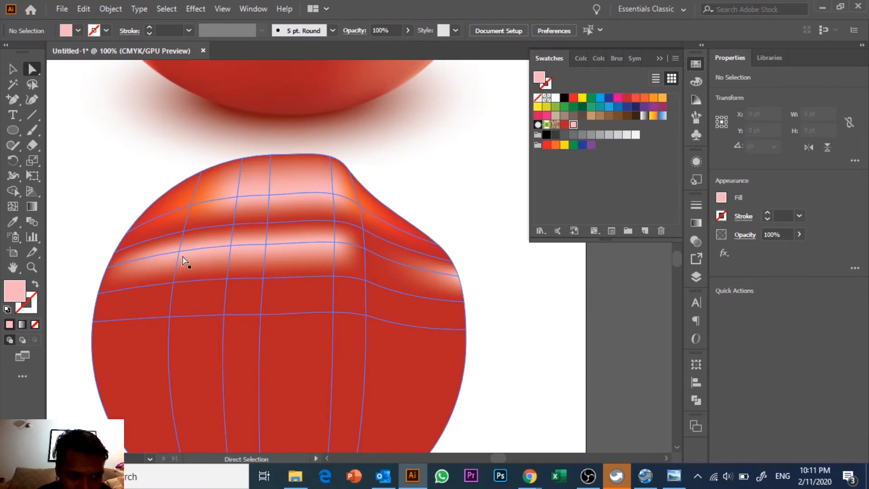
pyautogui.click(180, 250)
pyautogui.click(564, 125)
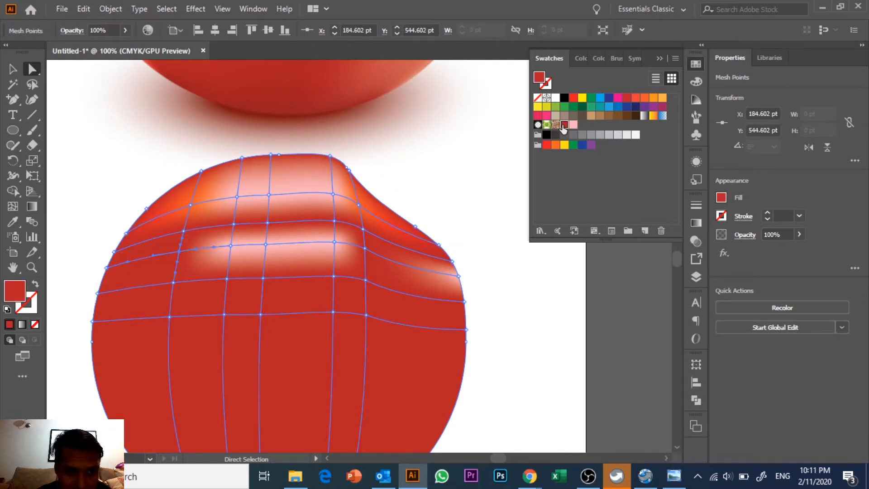
pyautogui.click(525, 268)
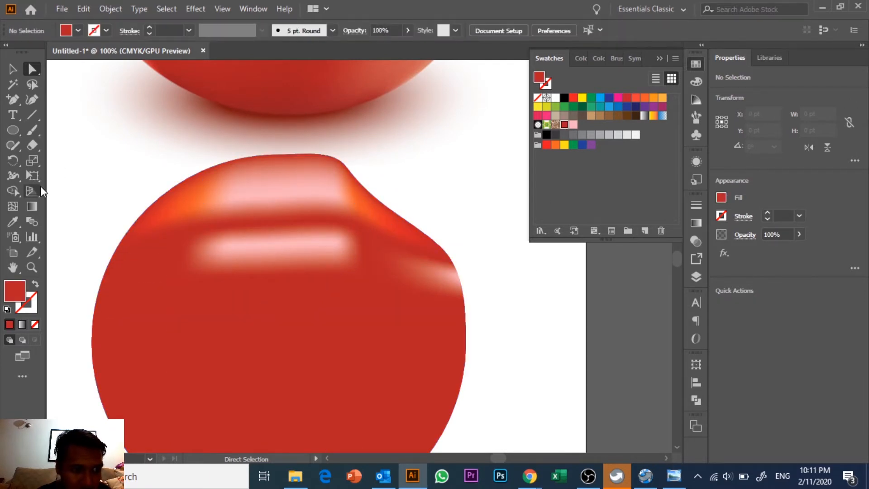
# Add a vertical mesh line near the shape's left side and recolor the adjacent third-line mesh point on its right with light pink
pyautogui.click(14, 206)
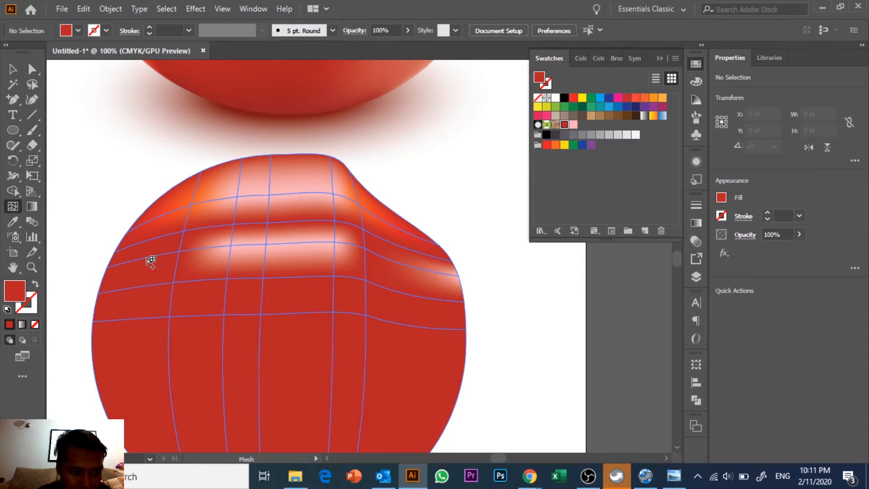
pyautogui.click(147, 257)
pyautogui.click(32, 69)
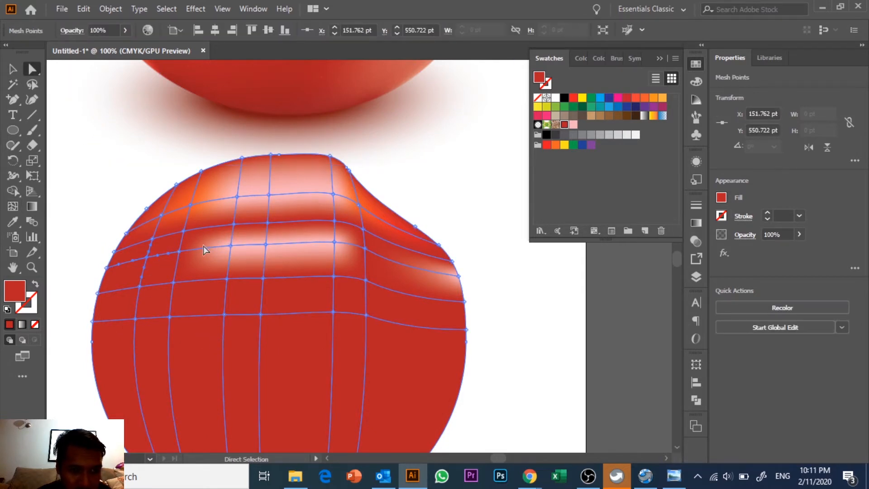
pyautogui.click(180, 251)
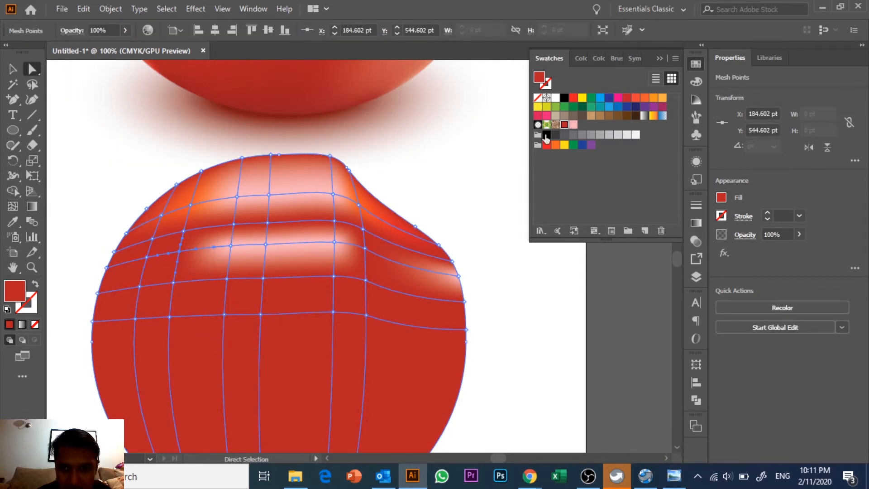
pyautogui.click(574, 125)
pyautogui.click(526, 285)
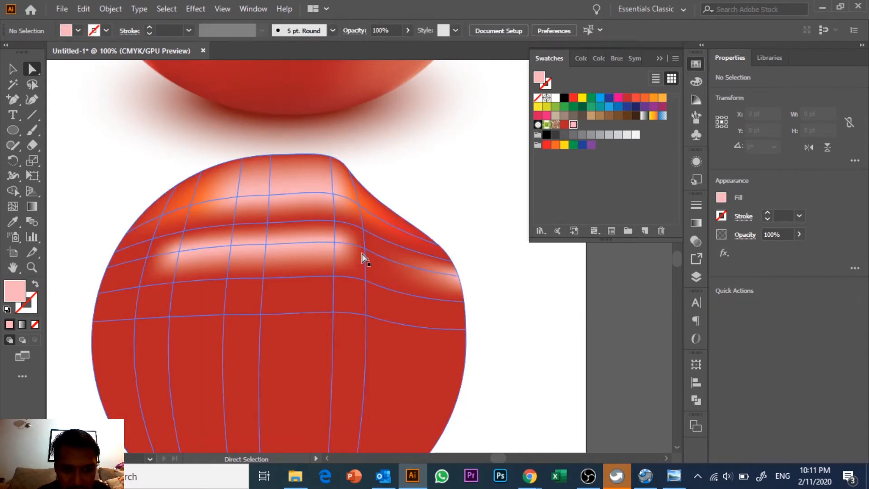
# Apply the light pink swatch to the five rightmost inner mesh points on the fourth mesh line
pyautogui.click(363, 281)
pyautogui.click(573, 125)
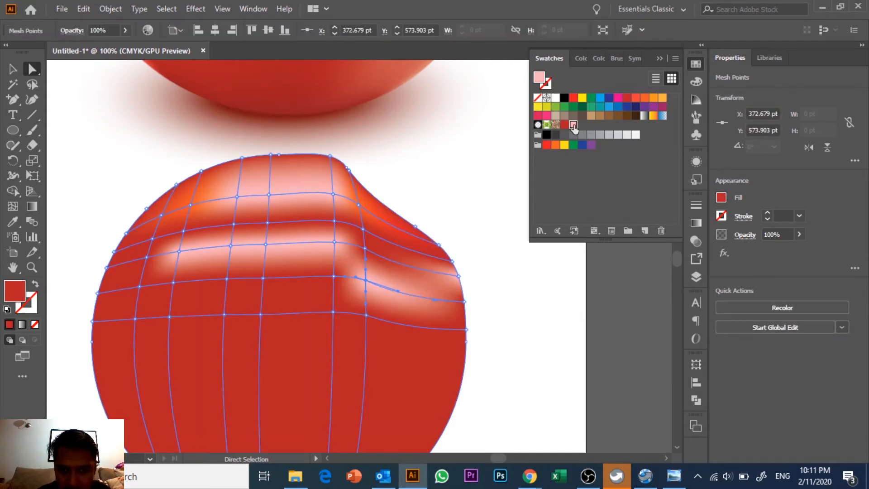
pyautogui.click(333, 276)
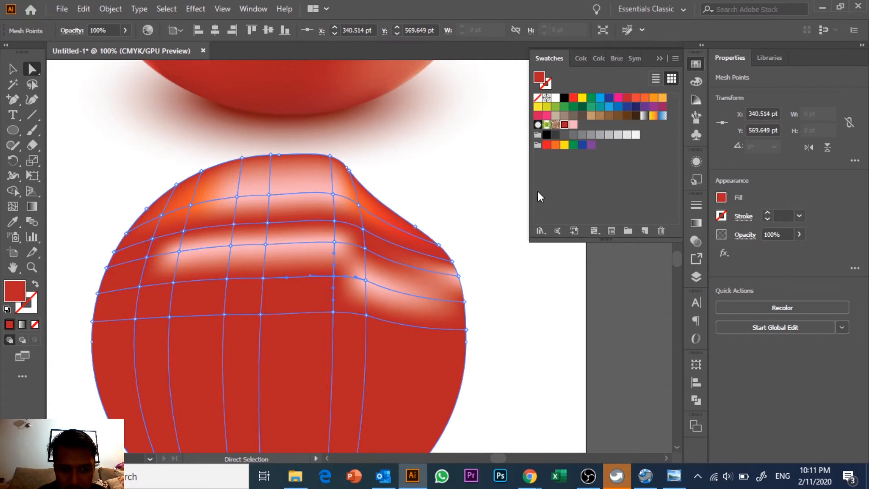
pyautogui.click(574, 125)
pyautogui.click(263, 278)
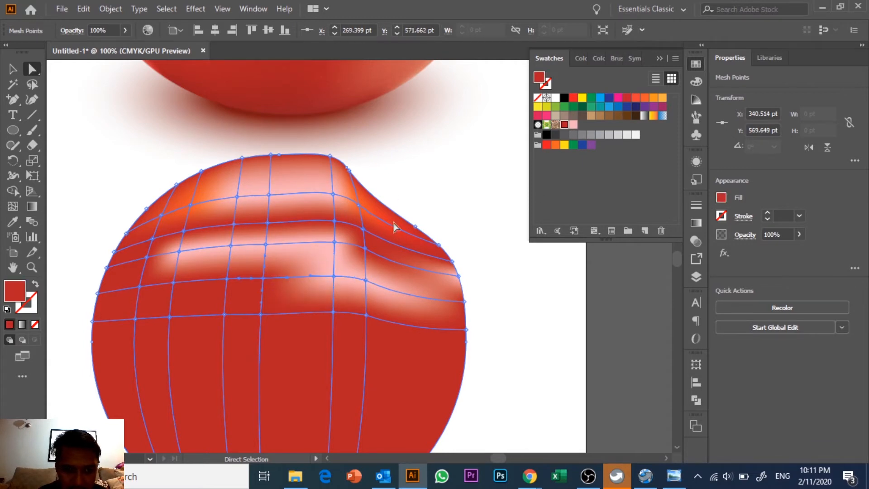
pyautogui.click(574, 125)
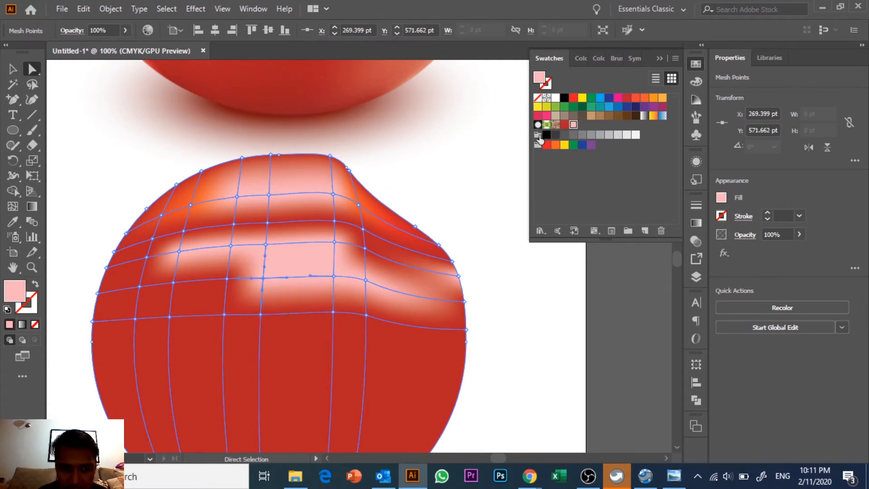
pyautogui.click(227, 278)
pyautogui.click(573, 127)
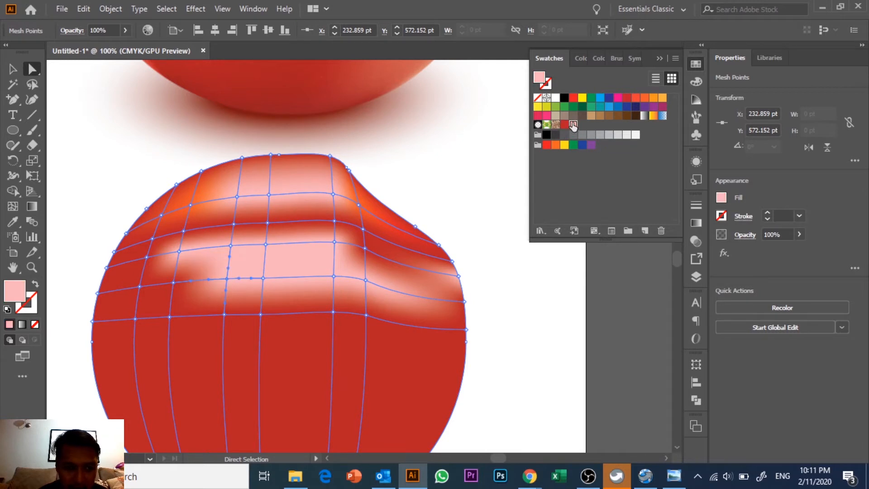
pyautogui.click(173, 283)
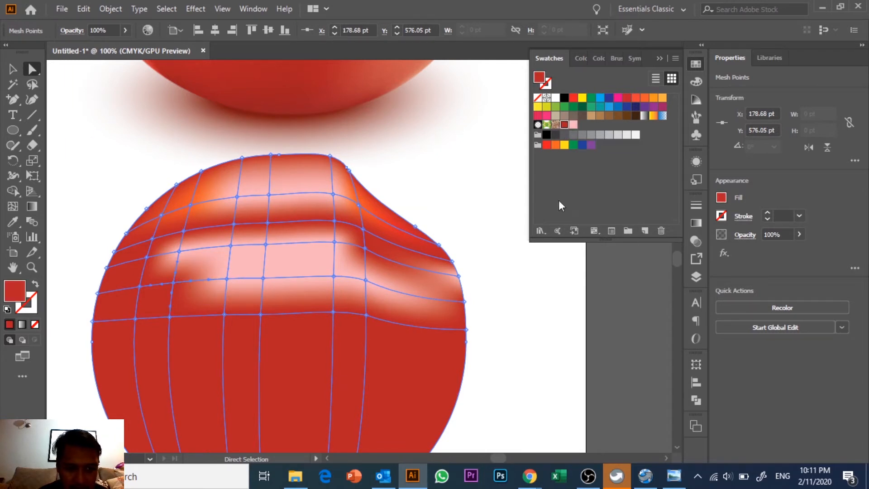
pyautogui.click(574, 125)
pyautogui.click(559, 290)
# Shift mesh points on the third, fourth and fifth mesh lines to bend the pink highlight's outline like the reference
pyautogui.scroll(2, 200, 350)
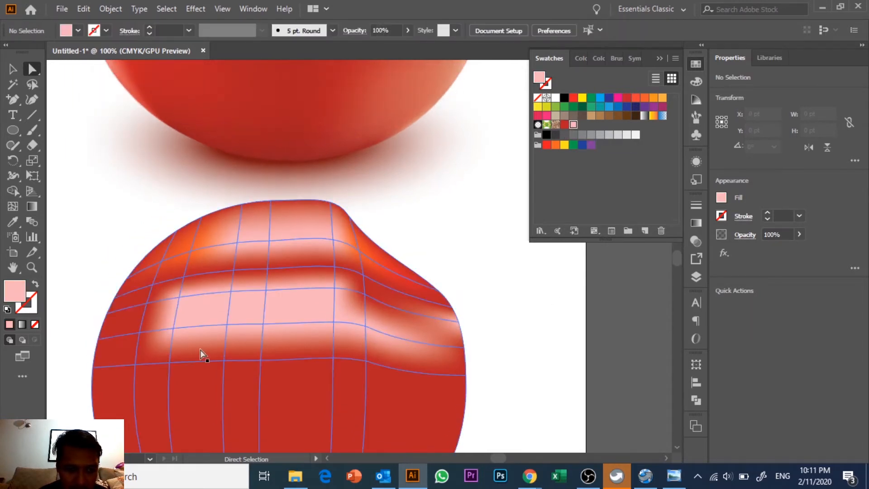
pyautogui.click(176, 327)
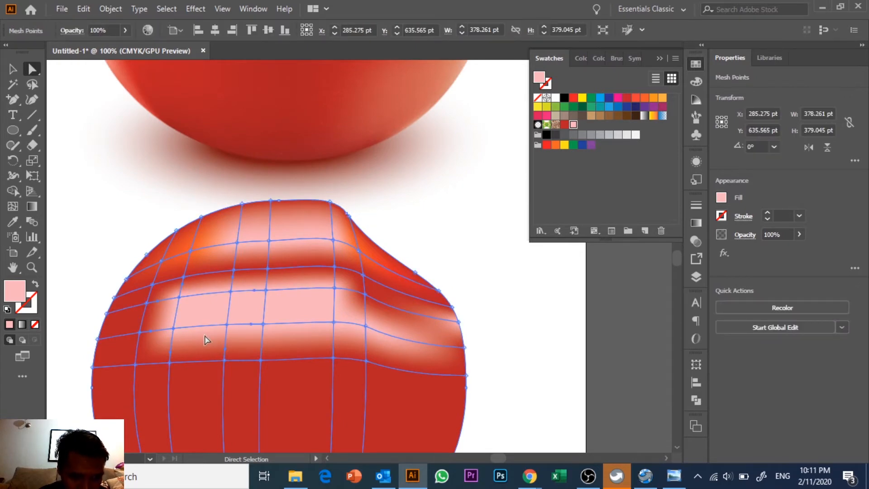
pyautogui.scroll(10, 207, 332)
pyautogui.scroll(-10, 200, 227)
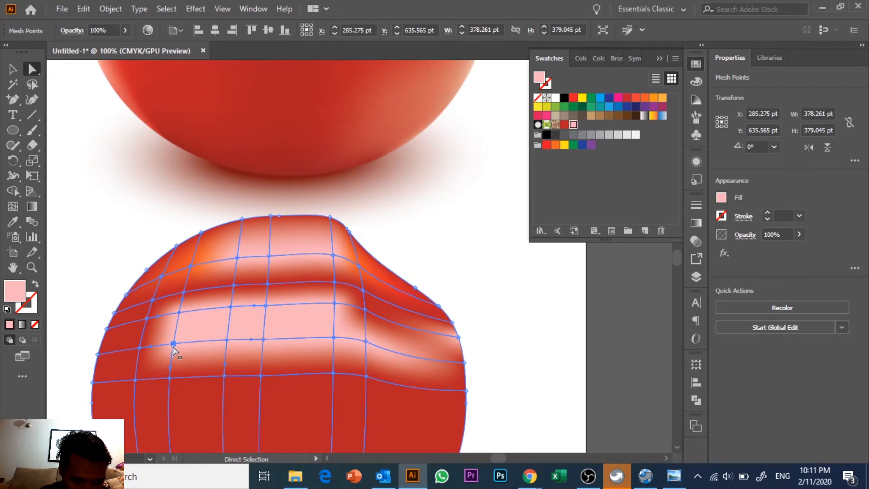
pyautogui.moveTo(174, 350); pyautogui.dragTo(173, 350)
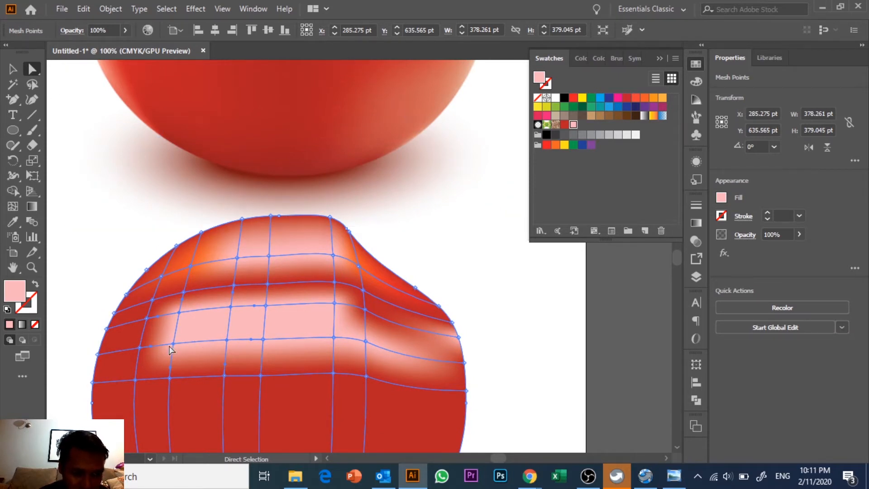
pyautogui.click(175, 345)
pyautogui.moveTo(173, 344); pyautogui.dragTo(183, 345)
pyautogui.moveTo(171, 377); pyautogui.dragTo(187, 340)
pyautogui.moveTo(138, 379)
pyautogui.mouseDown()
pyautogui.moveTo(146, 369)
pyautogui.moveTo(147, 379)
pyautogui.mouseUp()
pyautogui.moveTo(333, 373); pyautogui.dragTo(317, 366)
pyautogui.moveTo(334, 337); pyautogui.dragTo(398, 352)
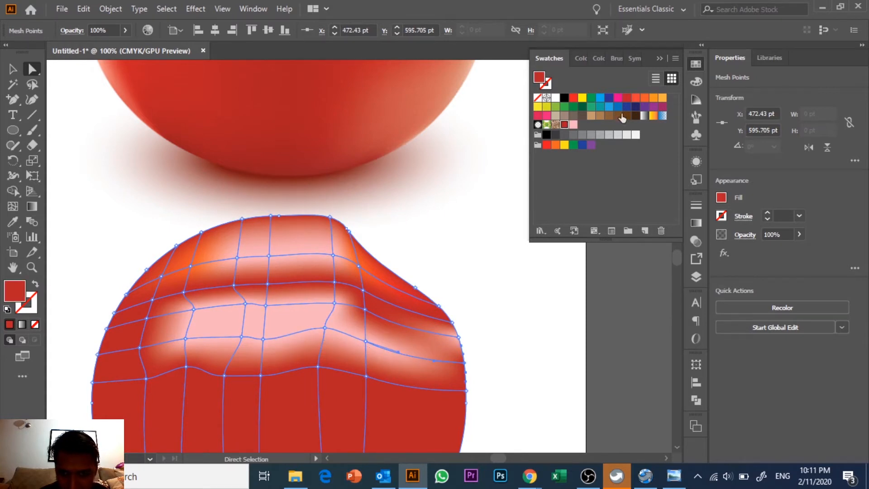
# Keep the fourth line's right edge point dark red and add a dark red mesh point just below the right part of that line
pyautogui.click(572, 125)
pyautogui.click(564, 125)
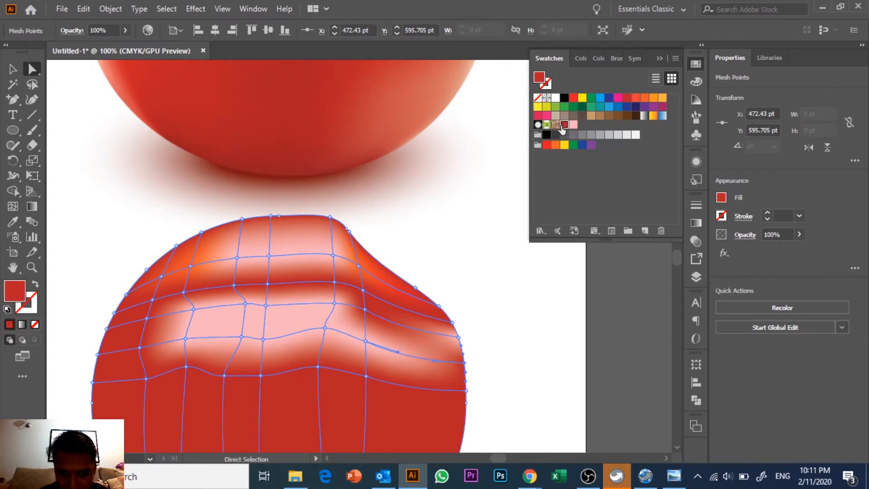
pyautogui.click(13, 206)
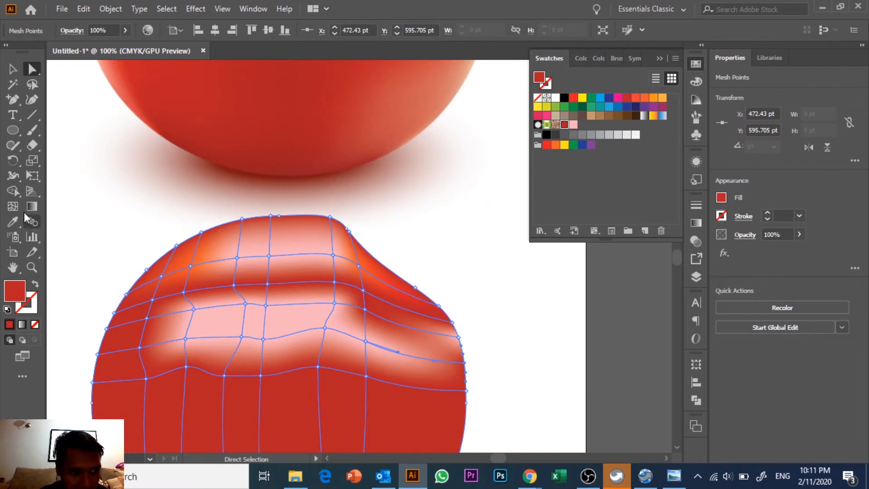
pyautogui.click(416, 357)
# Recolor the third mesh line's last inner point and its right edge point with the dark red swatch
pyautogui.click(31, 69)
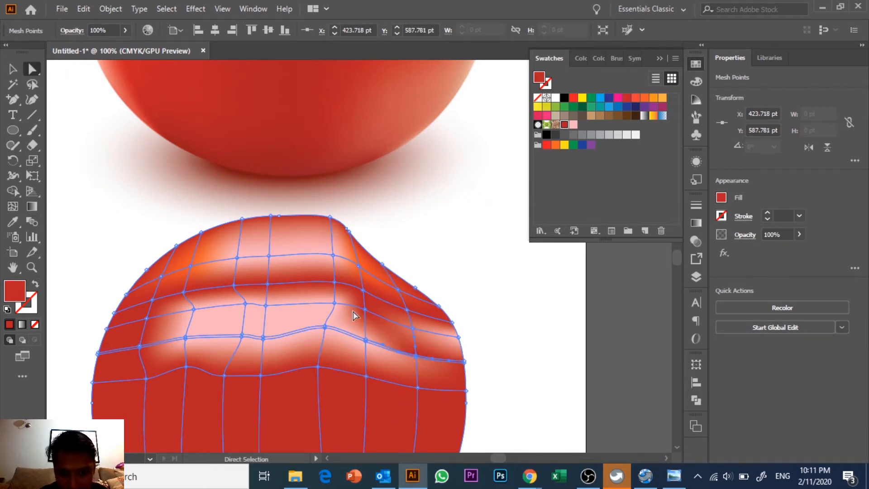
pyautogui.click(414, 353)
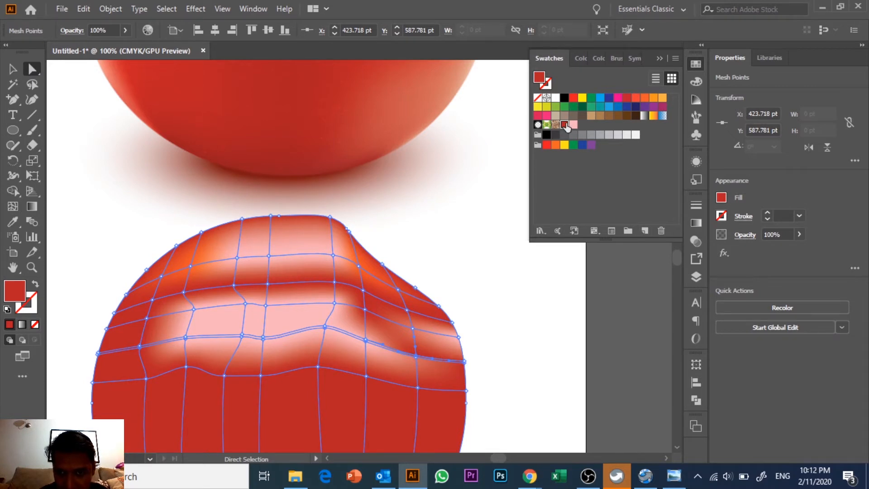
pyautogui.click(413, 328)
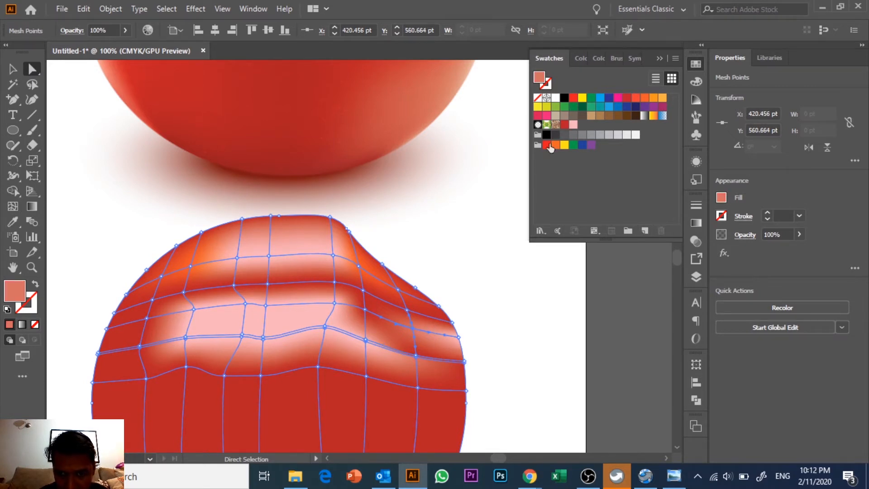
pyautogui.click(564, 126)
pyautogui.click(574, 124)
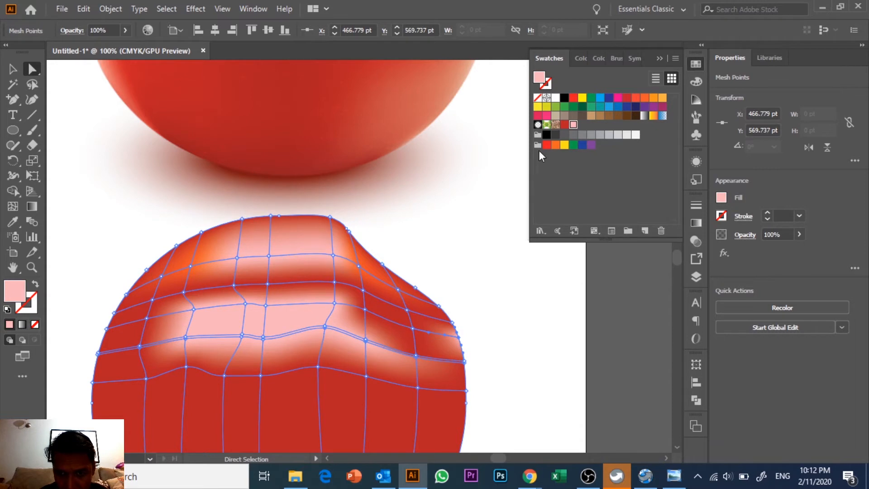
pyautogui.click(564, 125)
pyautogui.scroll(-1, 449, 342)
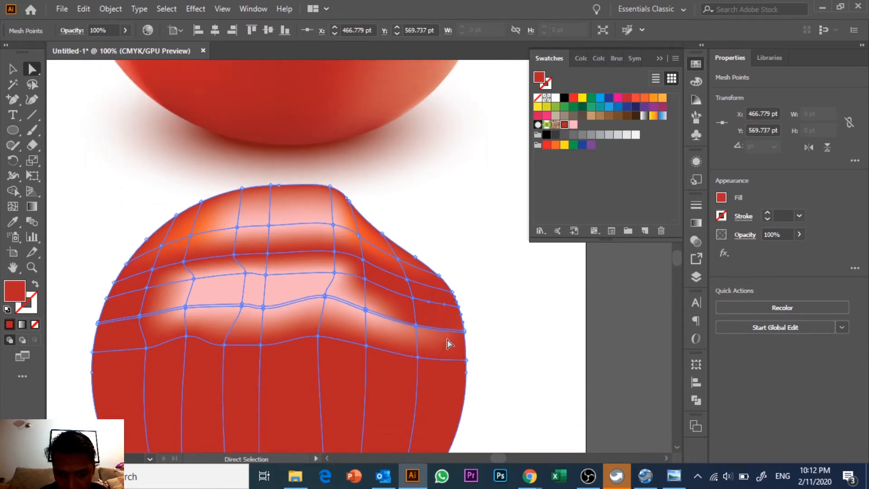
# Recolor the third-line mesh point at the highlight's right end light pink and nudge the lowest line's middle point slightly down
pyautogui.click(365, 279)
pyautogui.click(573, 125)
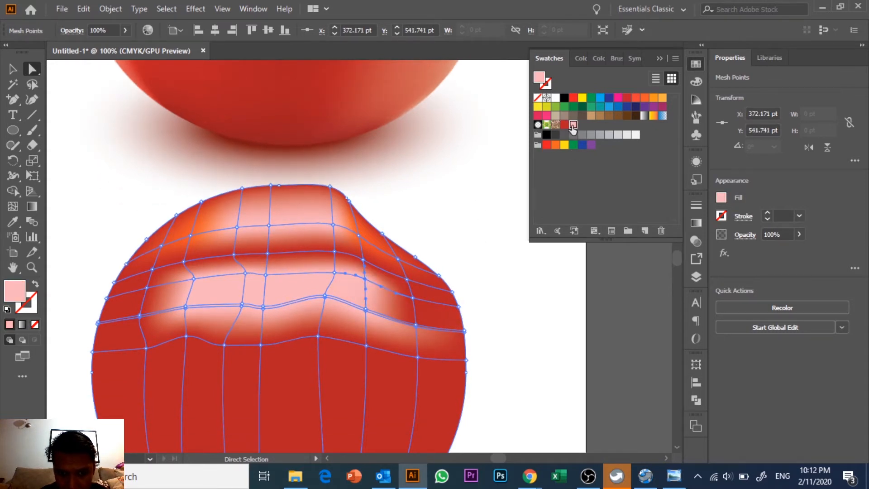
pyautogui.click(334, 275)
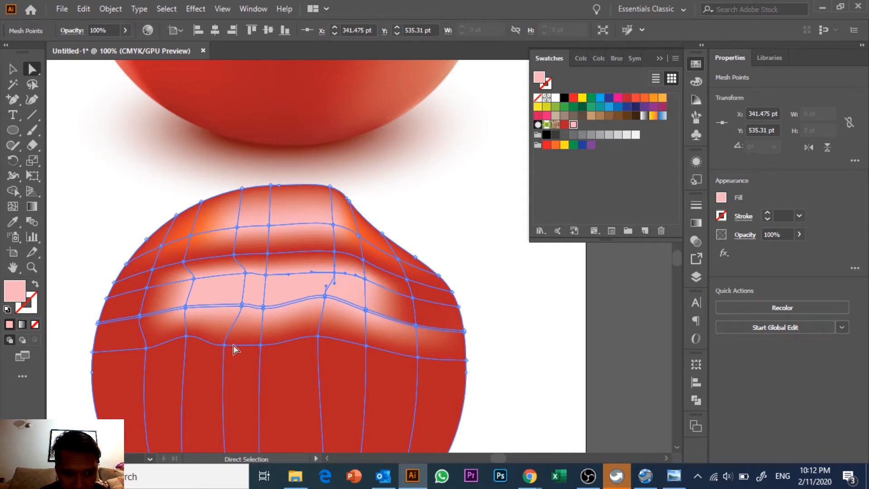
pyautogui.moveTo(262, 347); pyautogui.dragTo(266, 350)
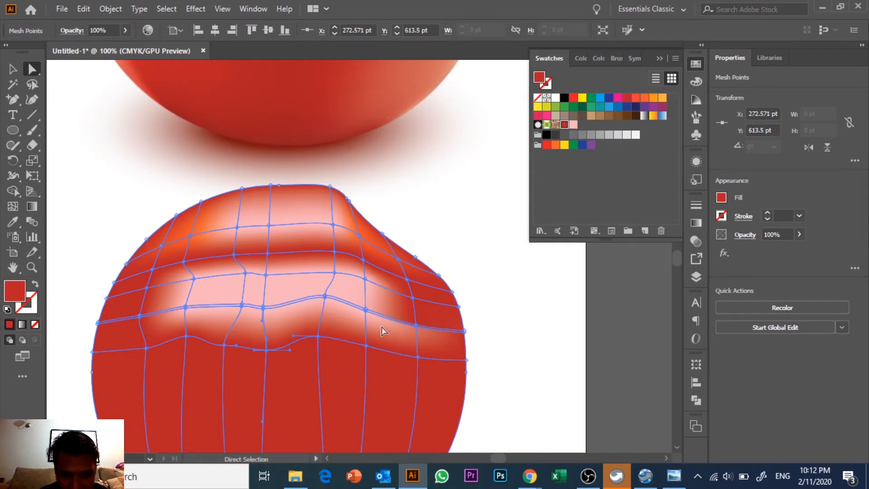
# Apply light pink to the fourth-line mesh point at the highlight's lower-right end and dark red to its right neighbour
pyautogui.click(366, 312)
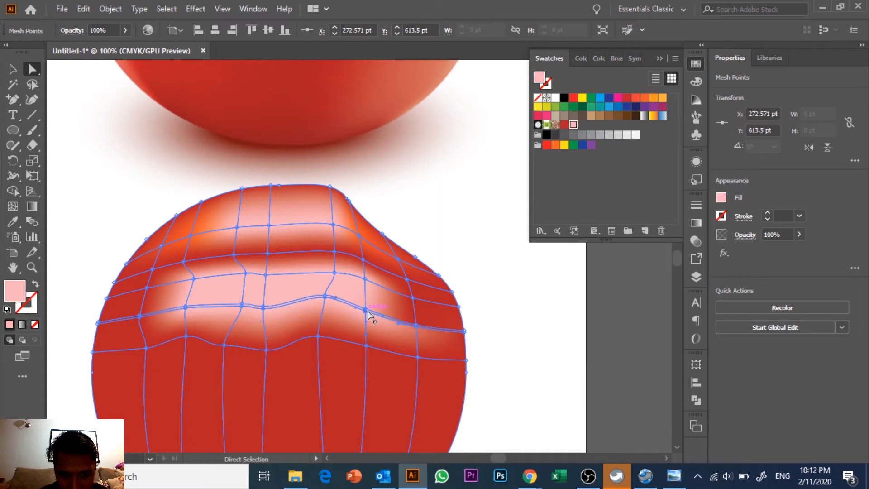
pyautogui.click(573, 125)
pyautogui.click(416, 326)
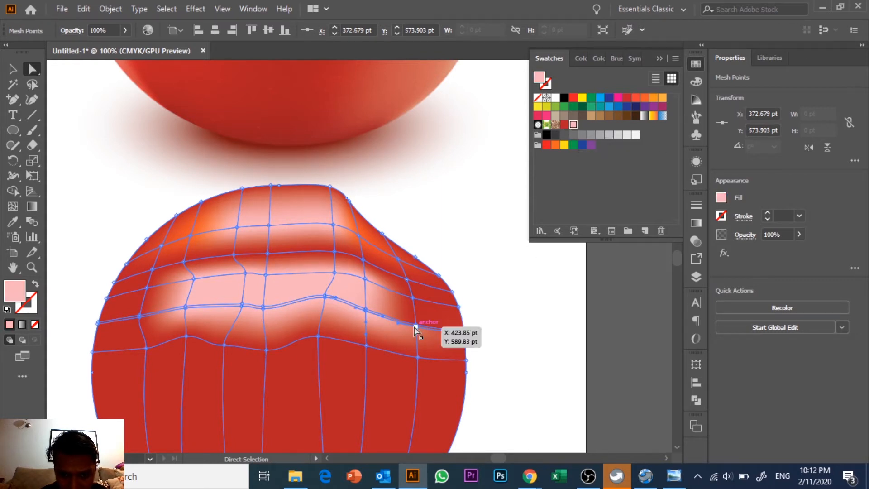
pyautogui.click(565, 127)
# Shift the mesh points around the highlight's lower-right end inward and compare the result with the reference tomato
pyautogui.moveTo(368, 349); pyautogui.dragTo(357, 341)
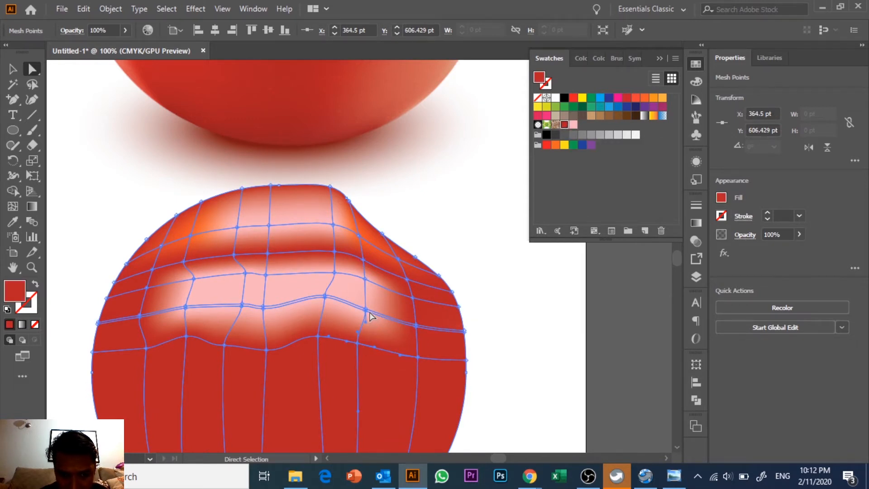
pyautogui.moveTo(365, 309); pyautogui.dragTo(355, 313)
pyautogui.moveTo(417, 326); pyautogui.dragTo(404, 349)
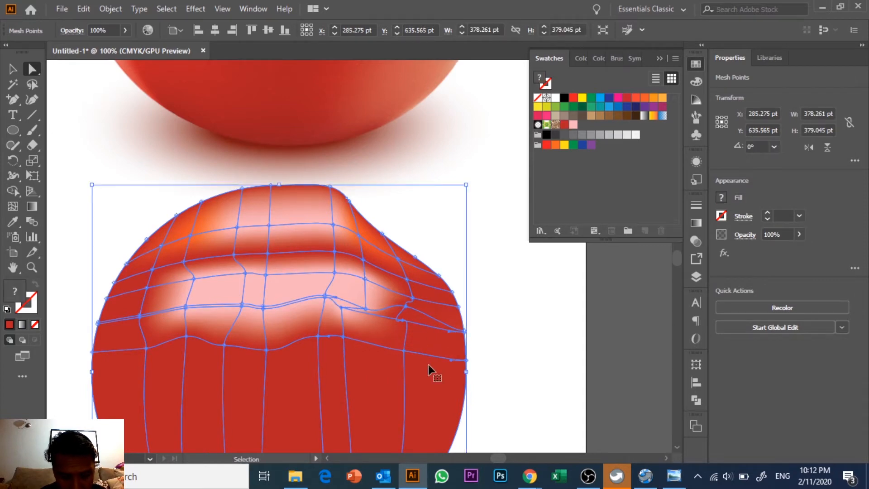
pyautogui.click(512, 353)
pyautogui.scroll(5, 512, 354)
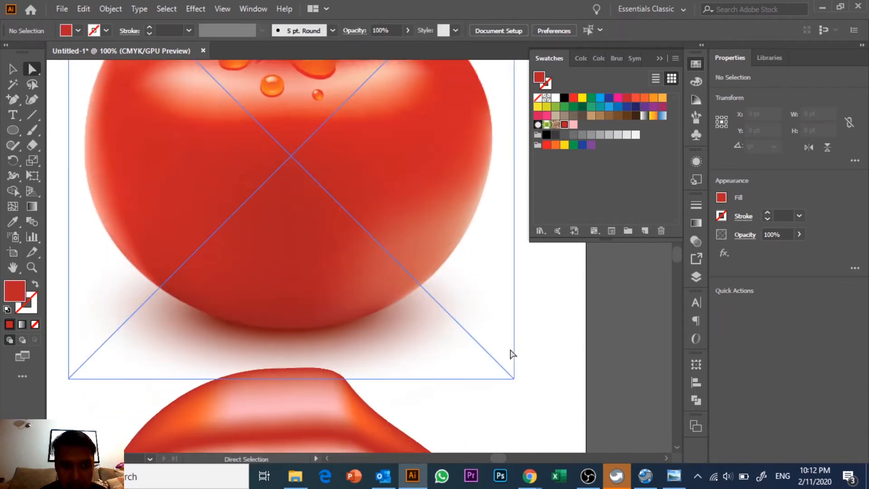
pyautogui.scroll(-4, 497, 376)
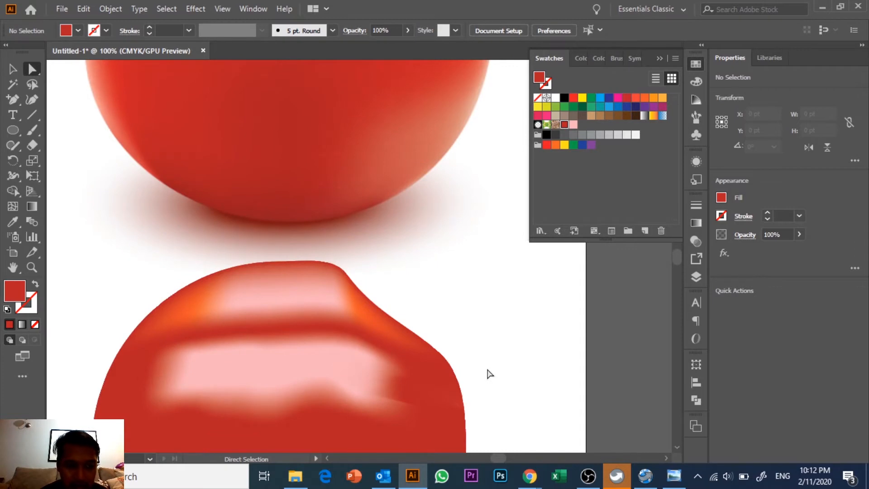
pyautogui.scroll(-3, 490, 374)
# Shift the mesh points around the highlight's lower-left end inward to reshape that side of the pink area
pyautogui.click(242, 350)
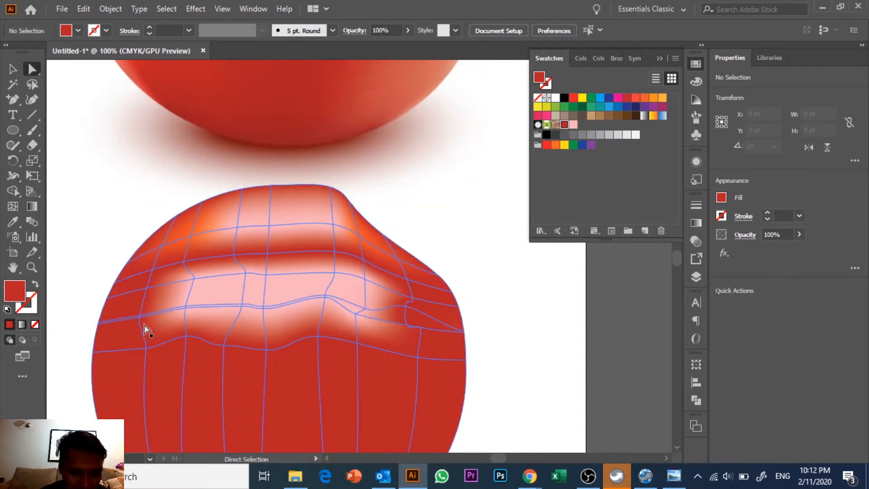
pyautogui.moveTo(143, 321); pyautogui.dragTo(150, 315)
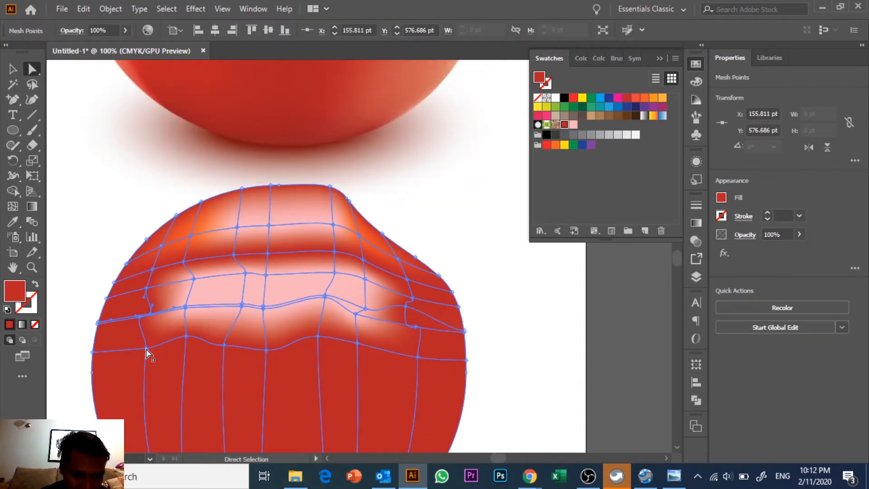
pyautogui.moveTo(147, 348); pyautogui.dragTo(148, 310)
pyautogui.hotkey('ctrl', 'z')
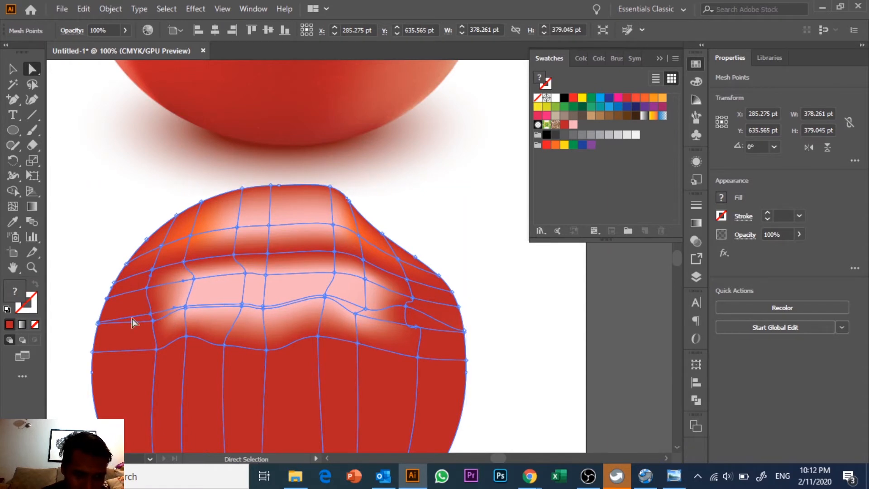
pyautogui.click(88, 294)
pyautogui.moveTo(147, 314); pyautogui.dragTo(193, 310)
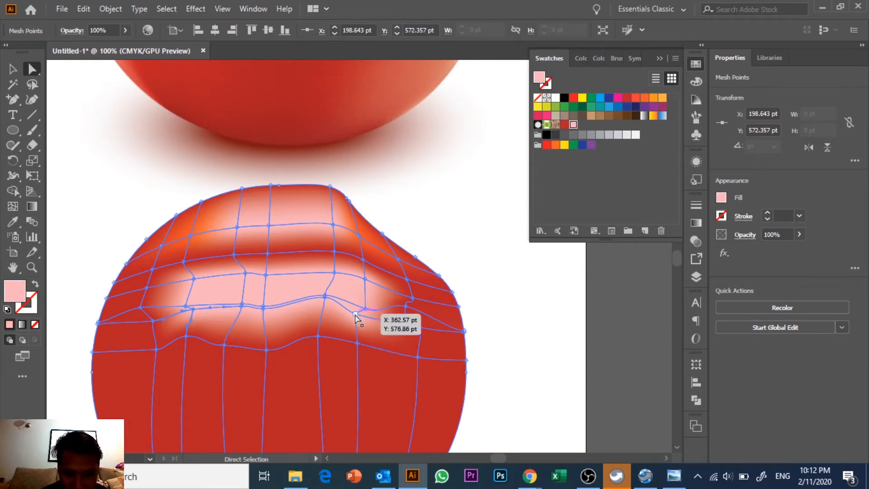
# Recolor the mesh point just below the highlight's lower-right bend dark red and deselect the shape
pyautogui.scroll(5, 360, 314)
pyautogui.scroll(-5, 360, 314)
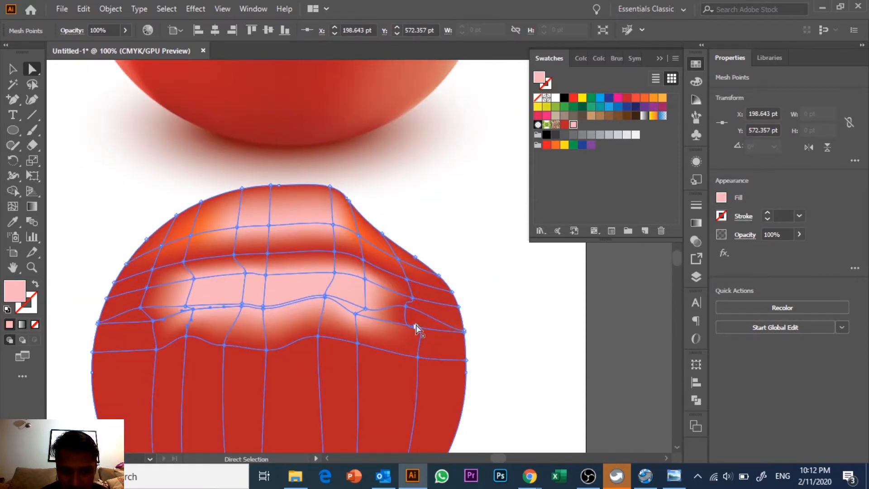
pyautogui.moveTo(355, 315); pyautogui.dragTo(355, 317)
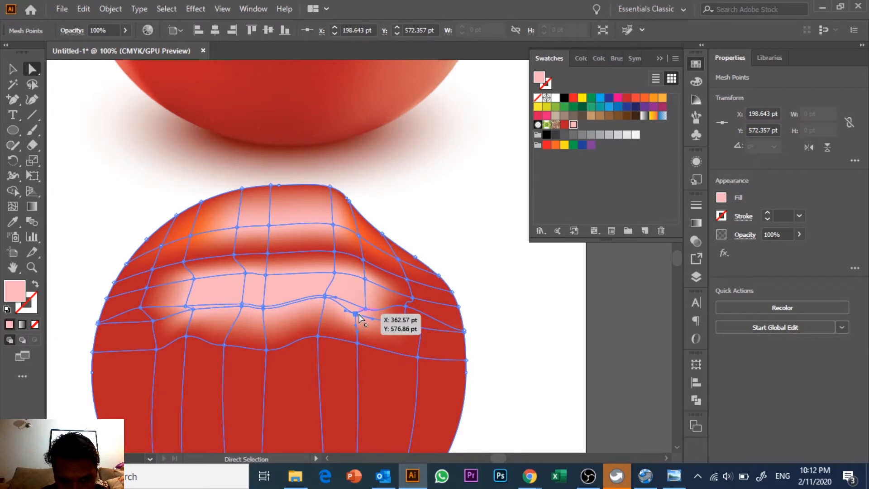
pyautogui.click(565, 124)
pyautogui.click(528, 339)
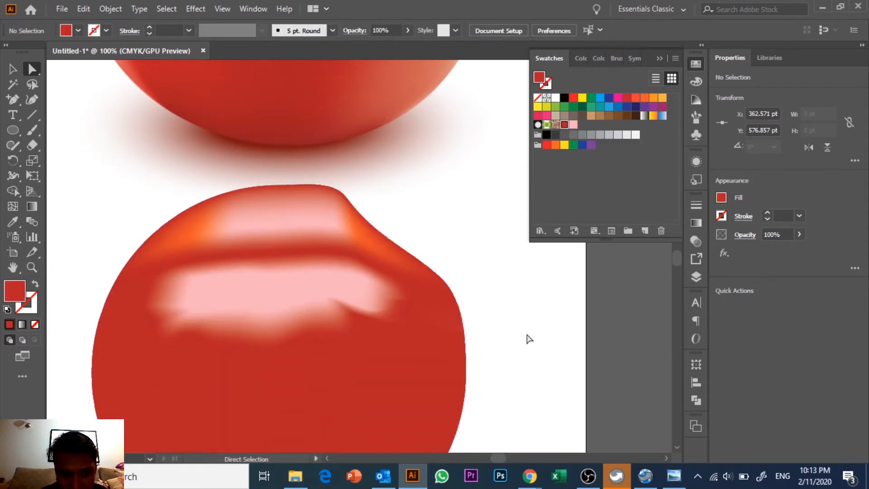
# Compare the shape's highlights with the whole reference tomato, examining the light reflection on its lower-right side
pyautogui.scroll(2, 516, 346)
pyautogui.scroll(5, 457, 353)
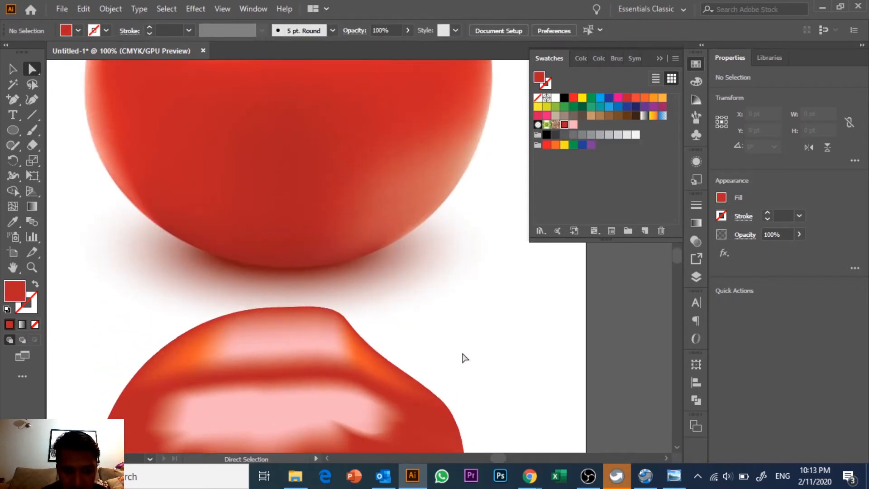
pyautogui.hotkey('ctrl', '-')
pyautogui.hotkey('ctrl', '-')
pyautogui.hotkey('ctrl', '-')
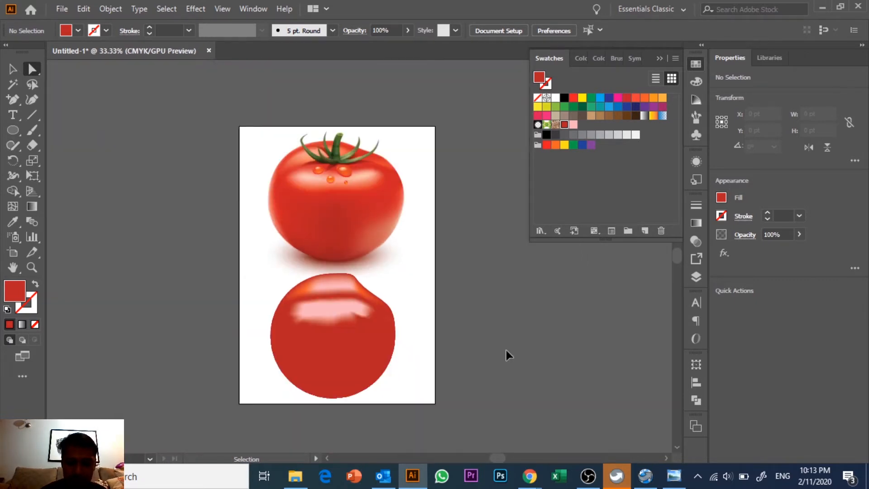
pyautogui.hotkey('ctrl', '=')
pyautogui.hotkey('ctrl', '=')
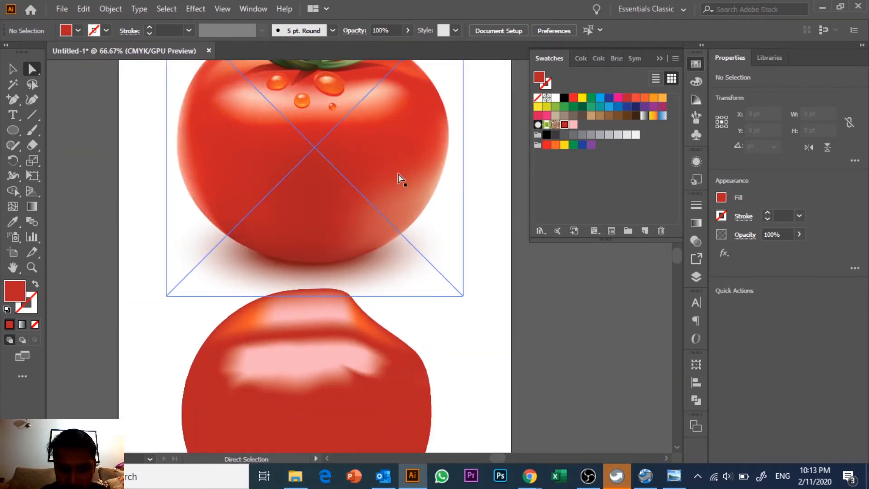
pyautogui.scroll(-4, 406, 406)
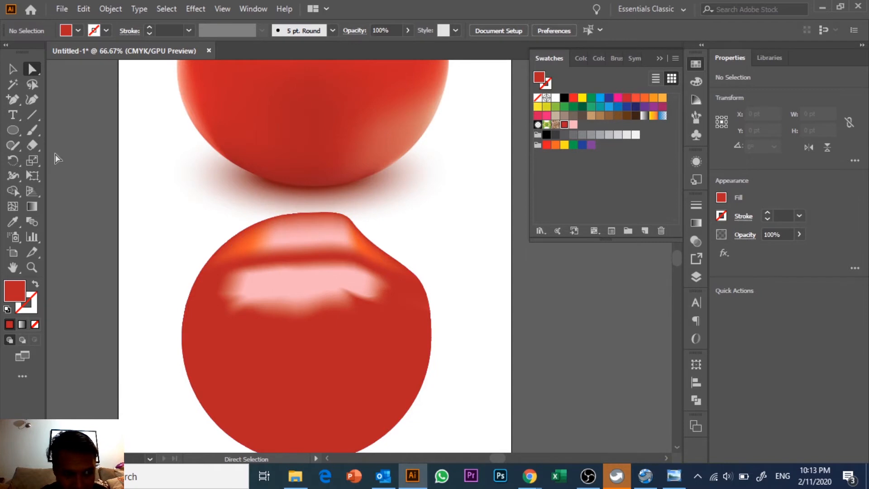
# Add two horizontal mesh lines across the lower half of the shape through its rightmost vertical mesh line
pyautogui.click(13, 207)
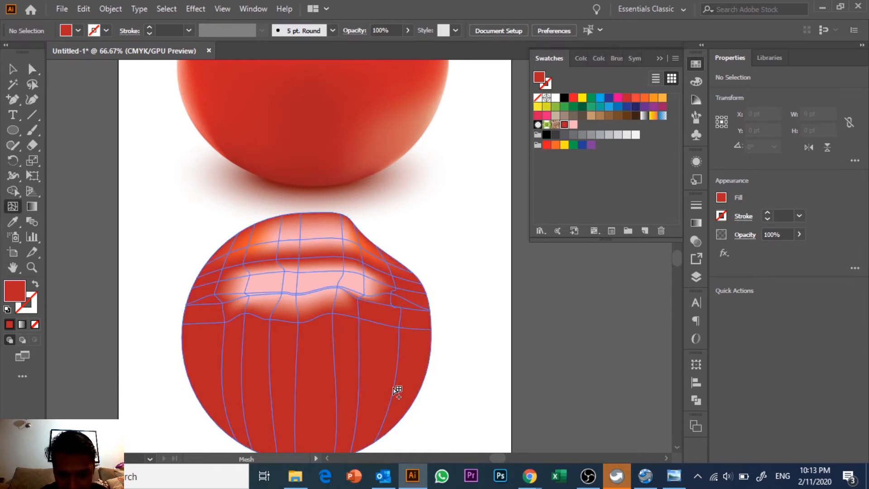
pyautogui.click(392, 388)
pyautogui.click(399, 355)
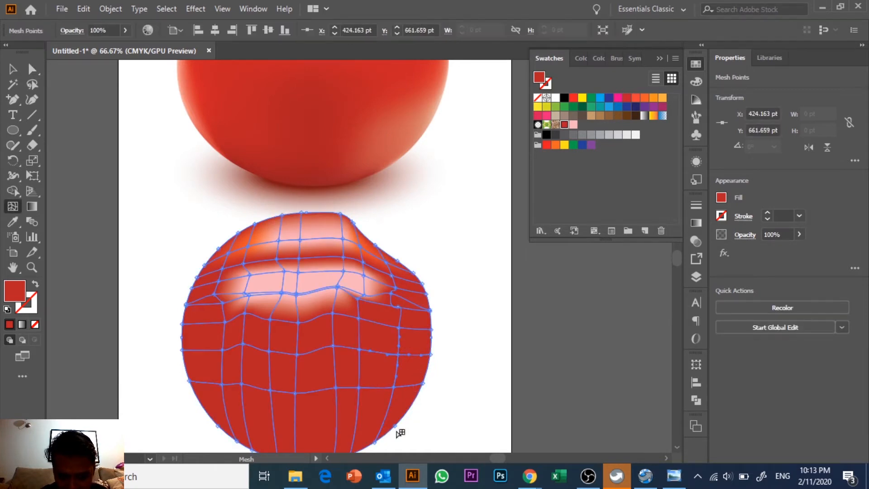
# Apply light pink to the upper new line's right edge point and the lower new line's last inner point
pyautogui.click(32, 68)
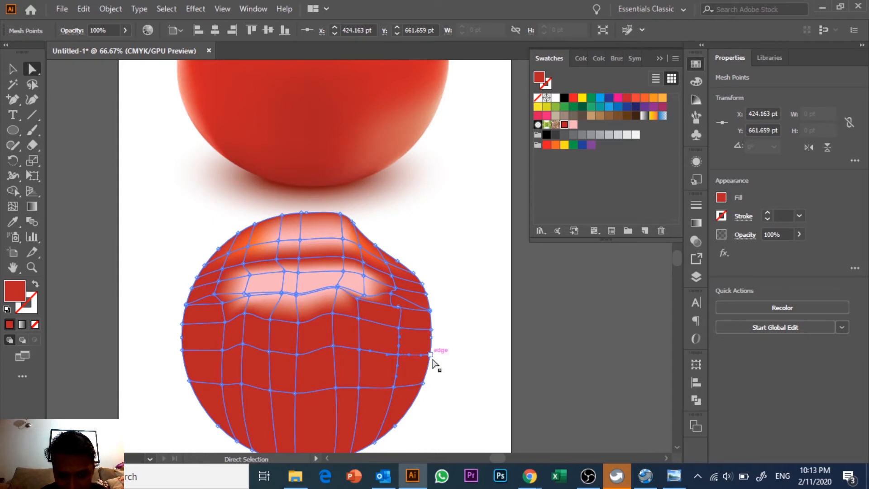
pyautogui.click(431, 355)
pyautogui.click(574, 126)
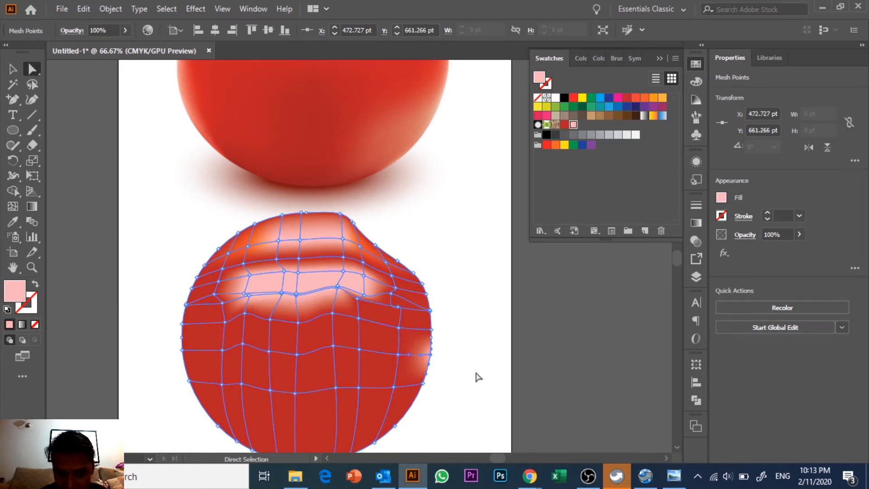
pyautogui.click(390, 389)
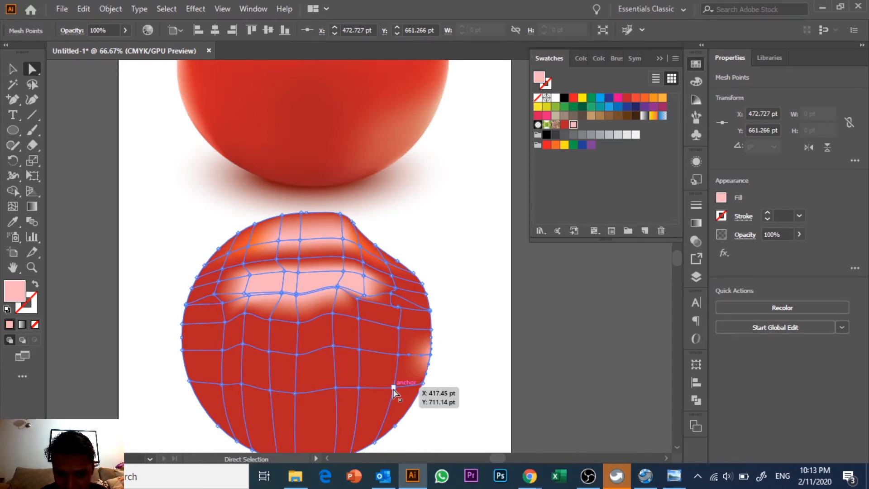
pyautogui.click(574, 127)
# Try the light pink swatch on the upper new line's last inner mesh point
pyautogui.click(399, 354)
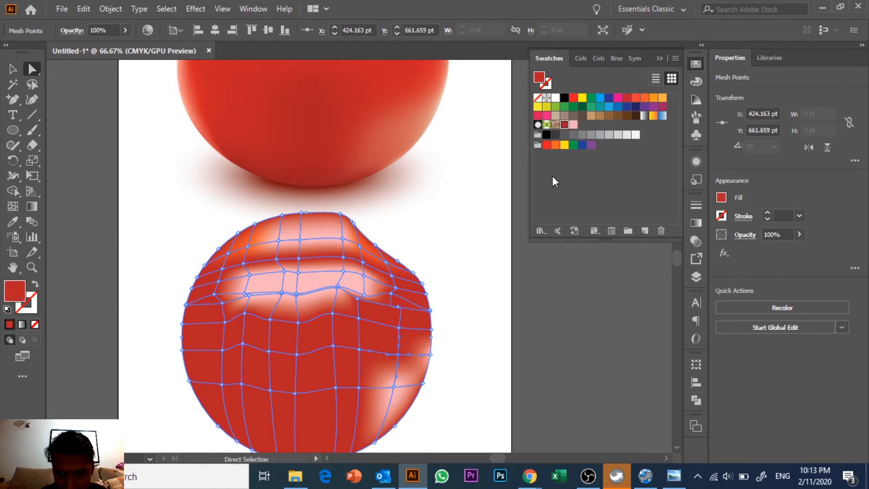
pyautogui.click(575, 127)
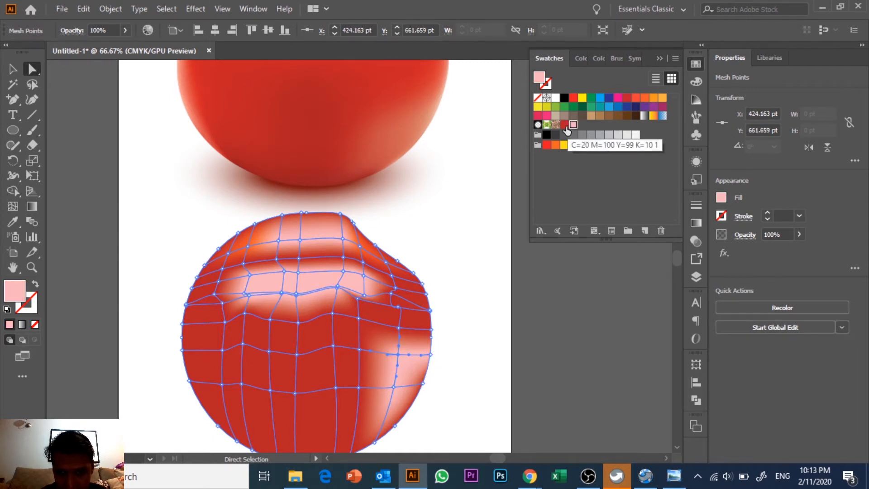
pyautogui.hotkey('ctrl', 'z')
# Compare the shape's lower-right and side highlights with the edges of the whole reference tomato
pyautogui.click(534, 362)
pyautogui.scroll(3, 524, 379)
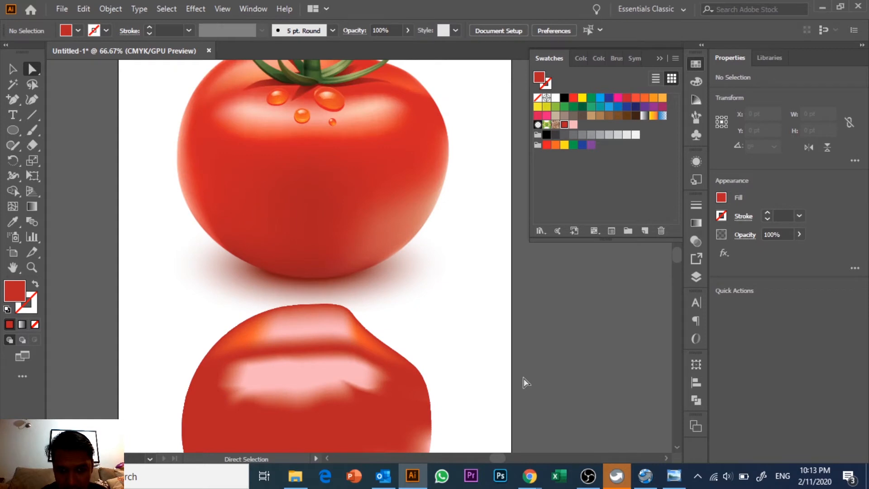
pyautogui.scroll(-2, 524, 379)
pyautogui.scroll(-2, 523, 378)
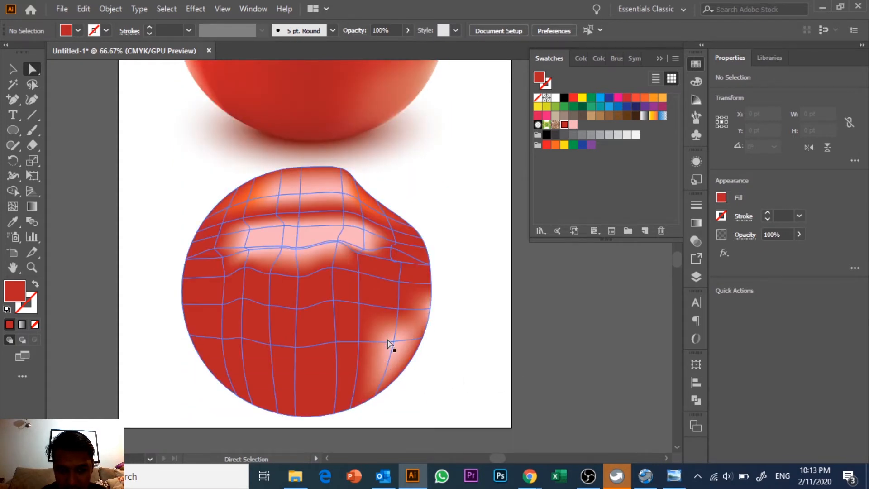
pyautogui.click(393, 343)
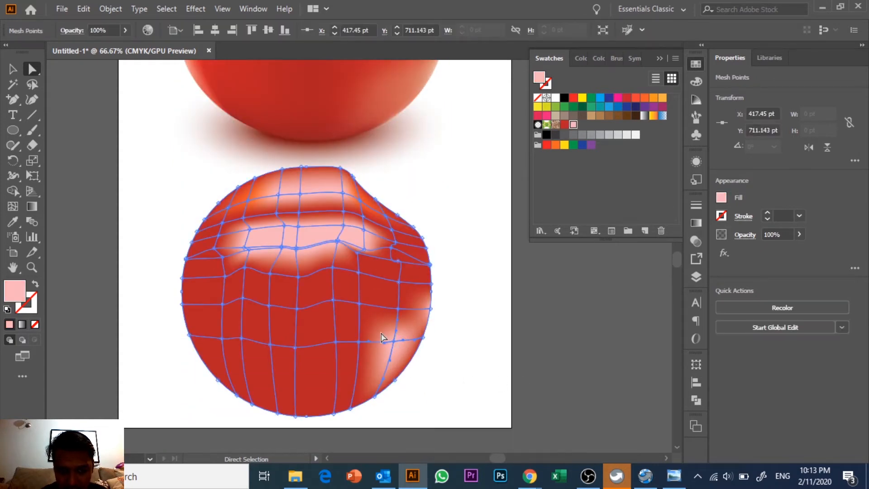
pyautogui.scroll(2, 386, 348)
pyautogui.scroll(3, 386, 349)
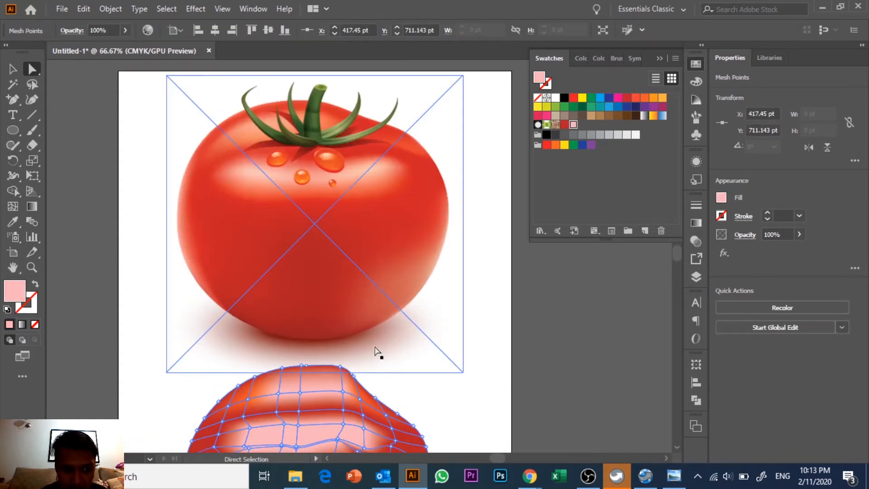
pyautogui.click(163, 243)
pyautogui.scroll(-4, 175, 242)
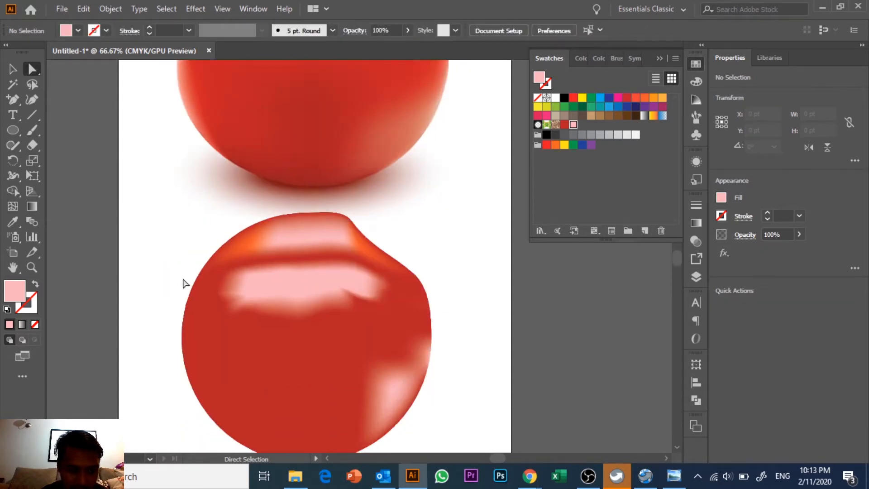
# Add a vertical mesh line just inside the shape's left edge, starting from the horizontal line below the upper highlight
pyautogui.click(184, 325)
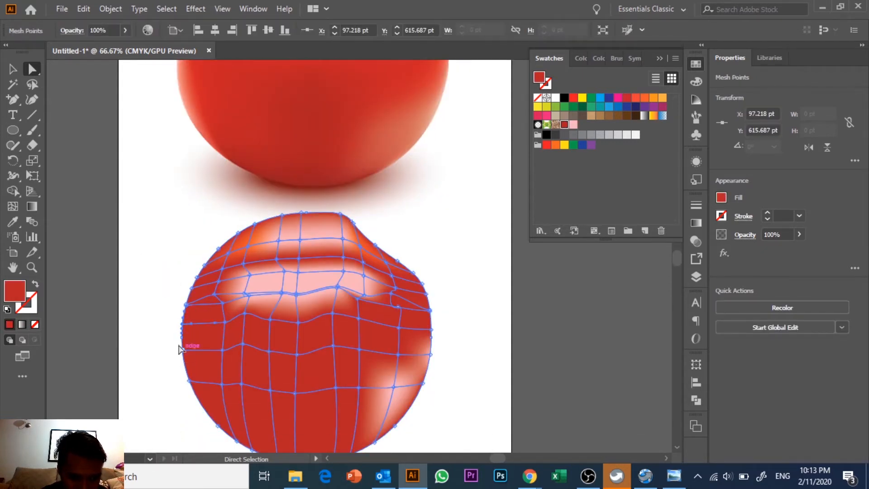
pyautogui.click(12, 207)
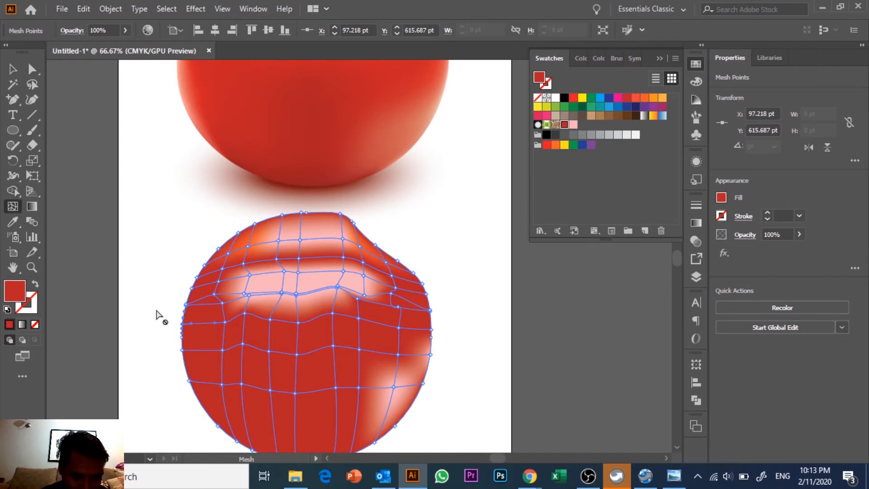
pyautogui.click(195, 324)
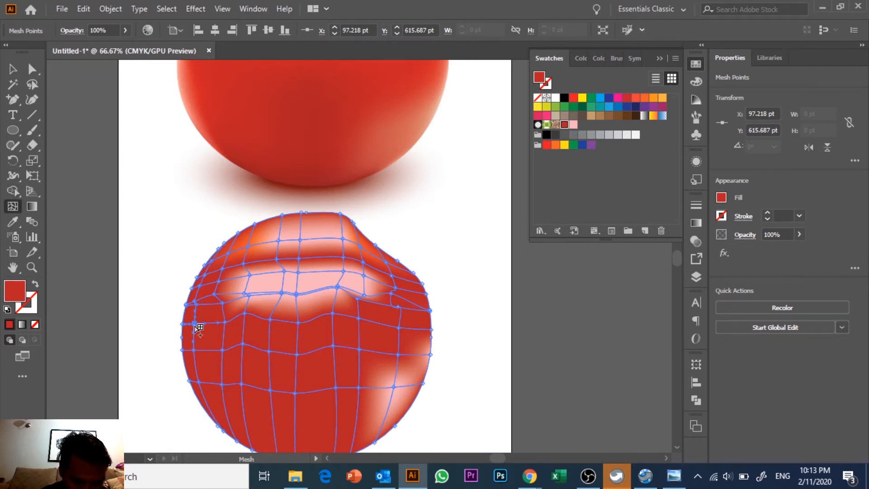
# Apply the light pink swatch to three neighbouring mesh points on the shape's left edge, working upward from mid-height
pyautogui.click(32, 69)
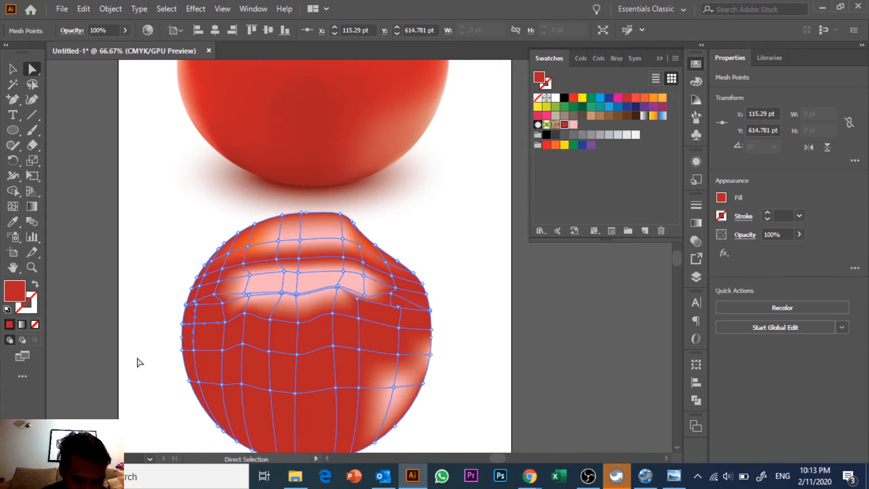
pyautogui.click(138, 359)
pyautogui.moveTo(186, 354); pyautogui.dragTo(241, 313)
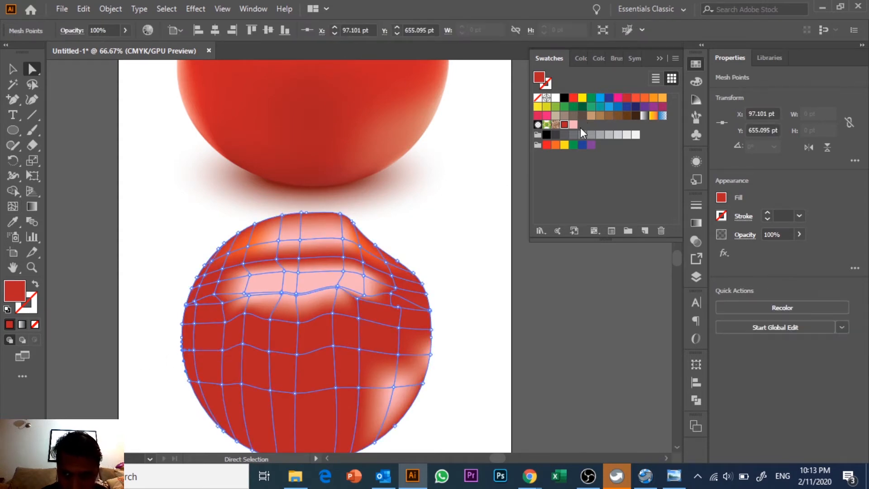
pyautogui.click(573, 124)
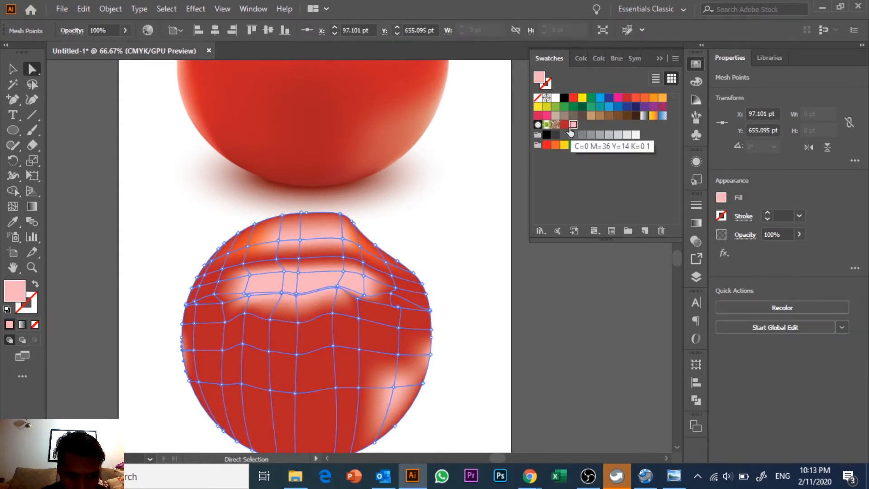
pyautogui.click(184, 325)
pyautogui.click(574, 124)
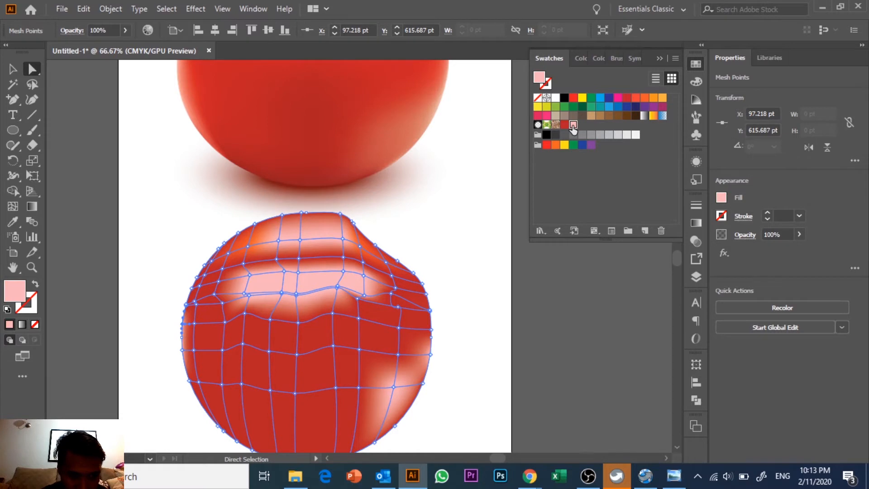
pyautogui.click(97, 319)
pyautogui.click(185, 306)
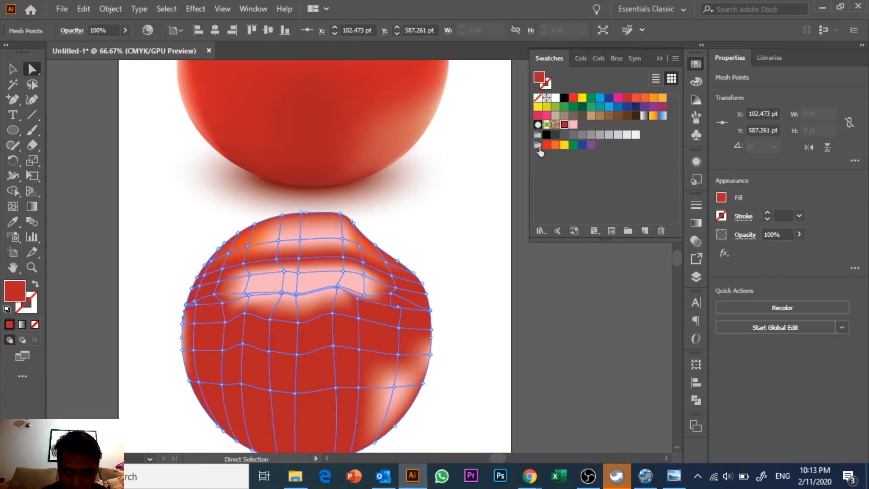
pyautogui.click(573, 125)
pyautogui.click(519, 351)
pyautogui.scroll(3, 515, 358)
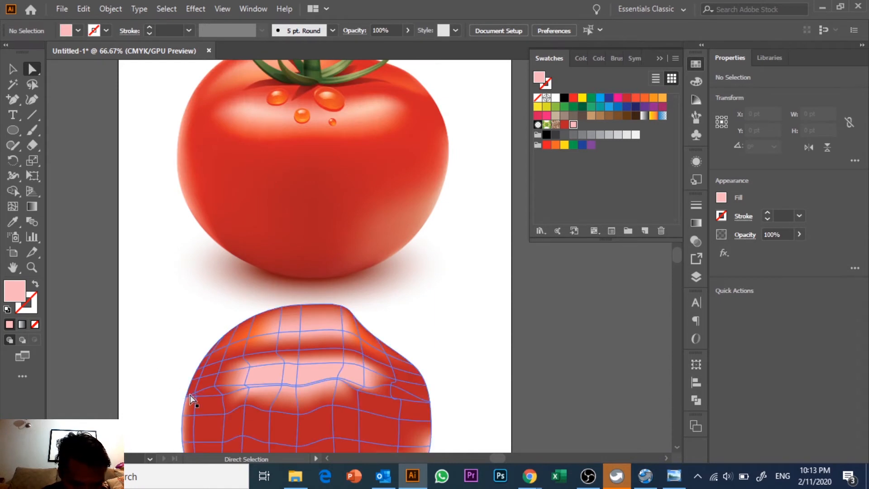
# Apply light pink to the next higher mesh point on the left edge and recheck the point below it
pyautogui.click(192, 382)
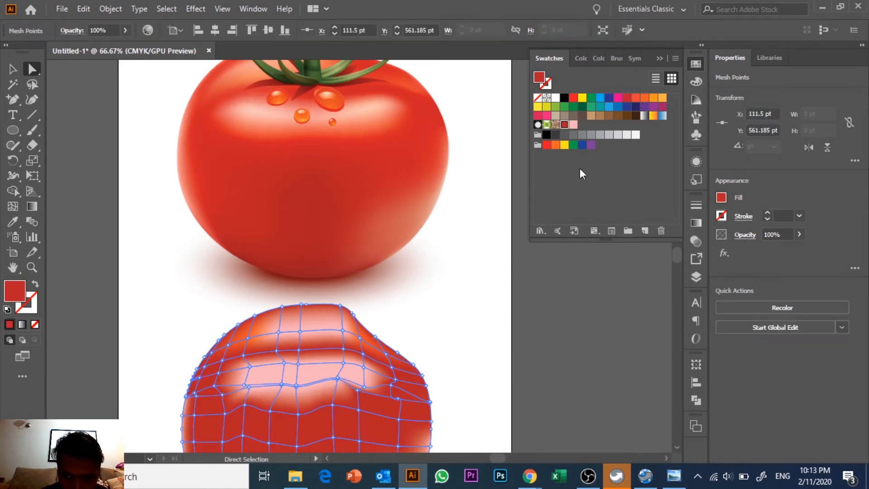
pyautogui.click(573, 126)
pyautogui.click(186, 397)
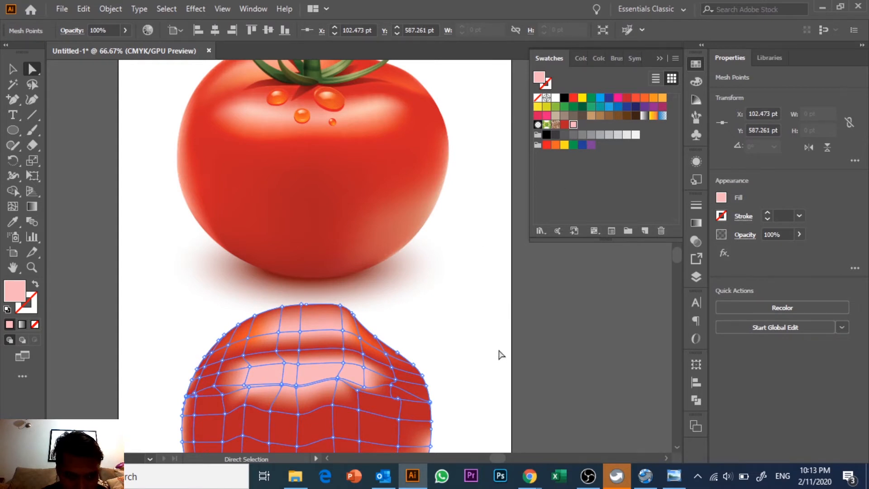
pyautogui.click(513, 377)
pyautogui.scroll(-2, 191, 353)
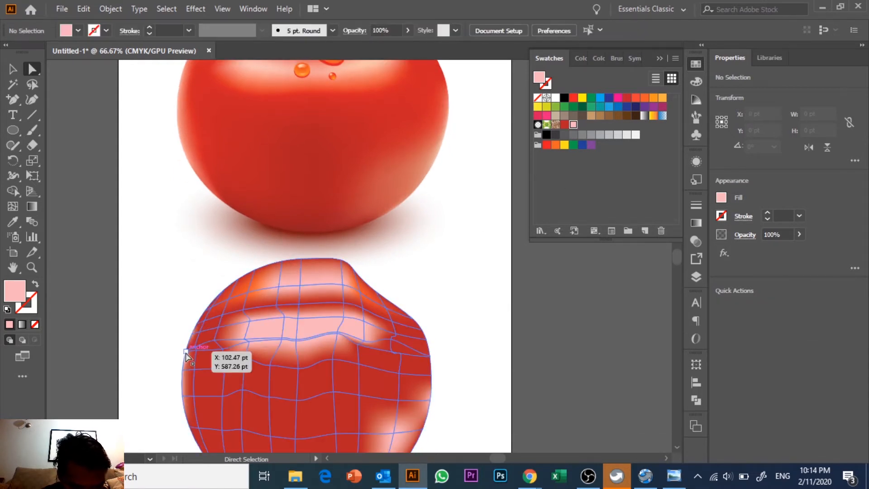
pyautogui.click(186, 353)
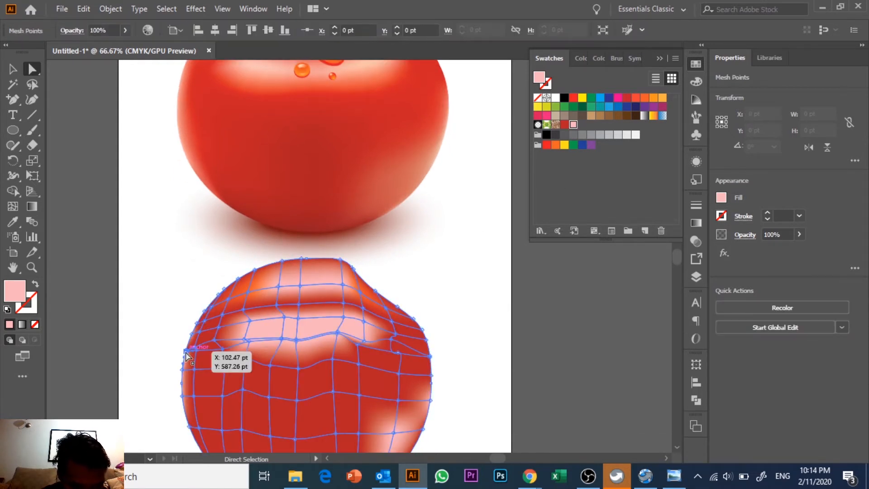
pyautogui.click(555, 341)
# Apply light pink to the red mesh point that nearly overlaps the pink one on the left edge, closing the highlight gap
pyautogui.scroll(-3, 563, 341)
pyautogui.hotkey('ctrl', '+')
pyautogui.hotkey('ctrl', '+')
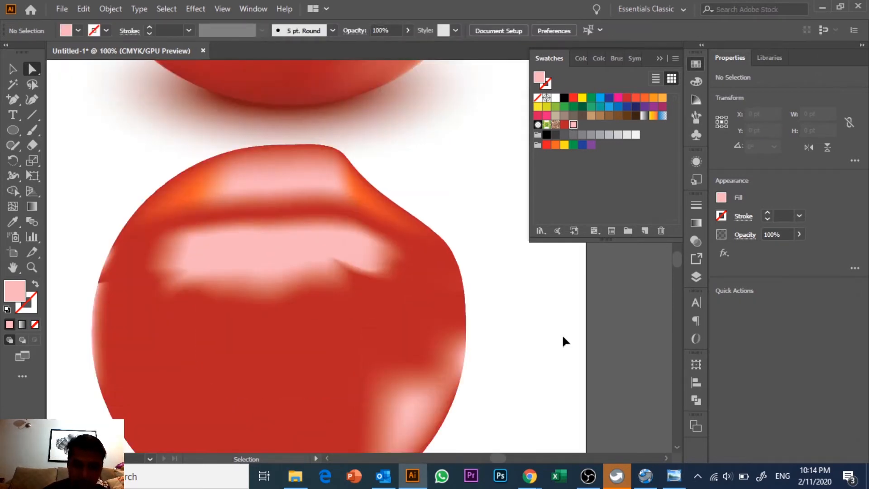
pyautogui.moveTo(169, 272); pyautogui.dragTo(500, 304)
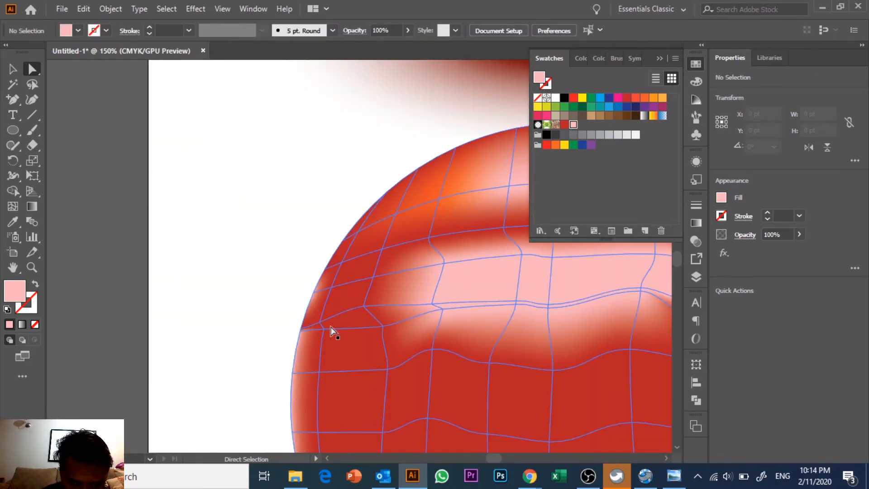
pyautogui.click(302, 327)
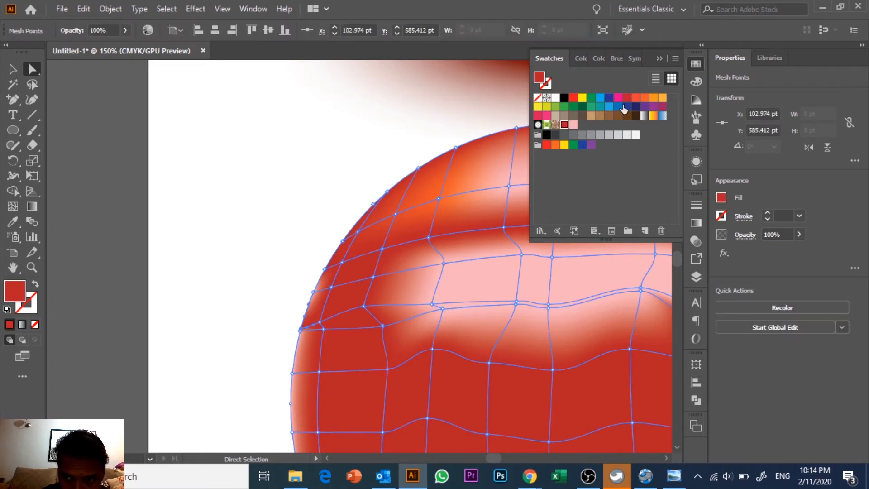
pyautogui.click(572, 127)
pyautogui.click(219, 271)
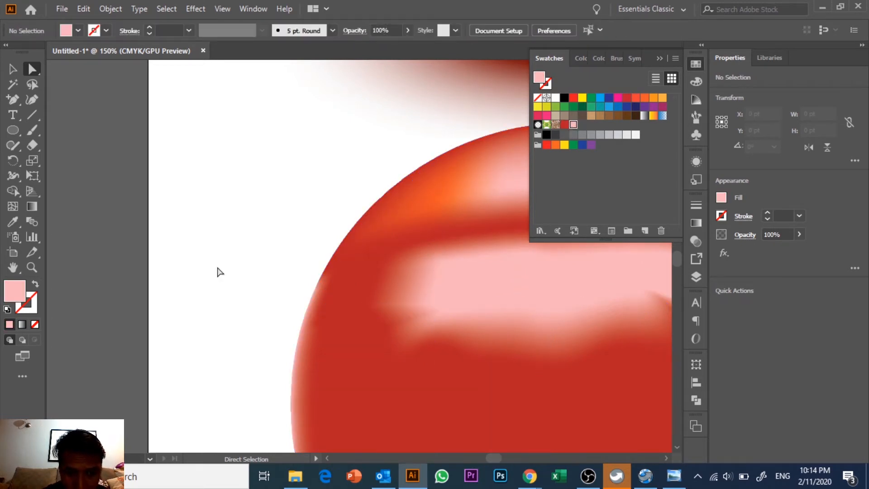
# Compare the shape's overall shading and edge highlights with the reference tomato, checking the lower-right highlight's tone
pyautogui.hotkey('ctrl', '0')
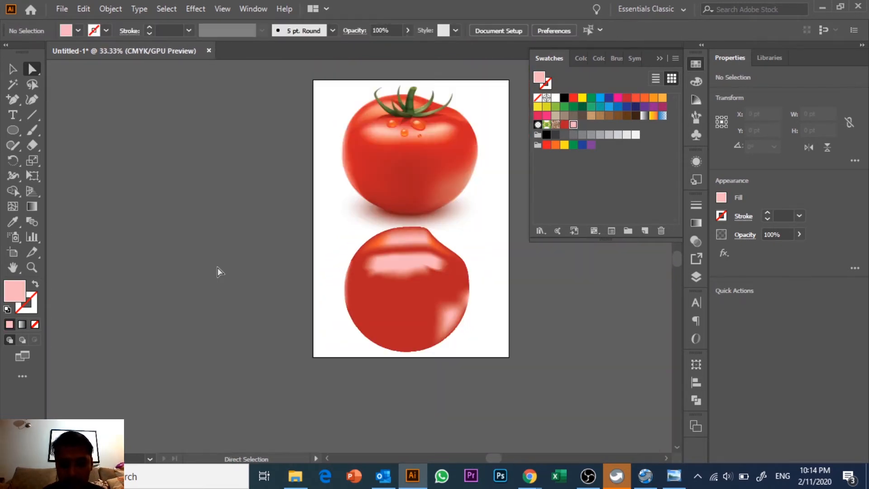
pyautogui.moveTo(280, 288); pyautogui.dragTo(271, 294)
pyautogui.hotkey('ctrl', '=')
pyautogui.click(272, 295)
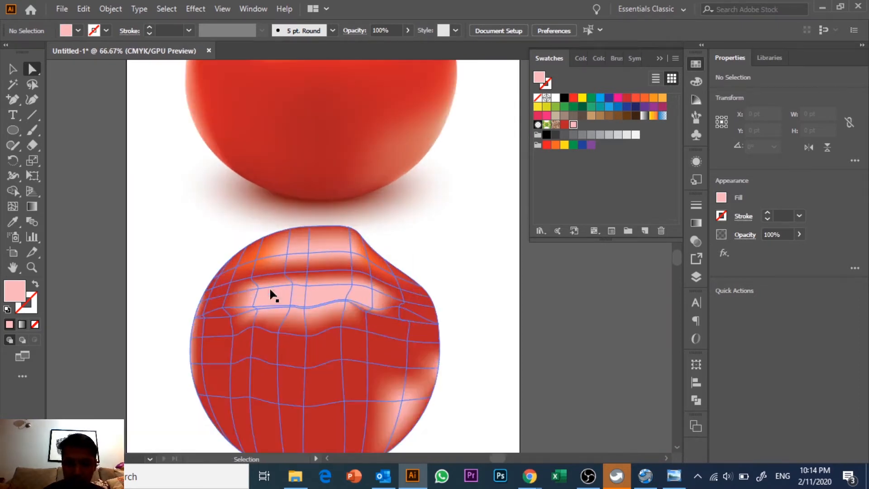
pyautogui.scroll(5, 474, 260)
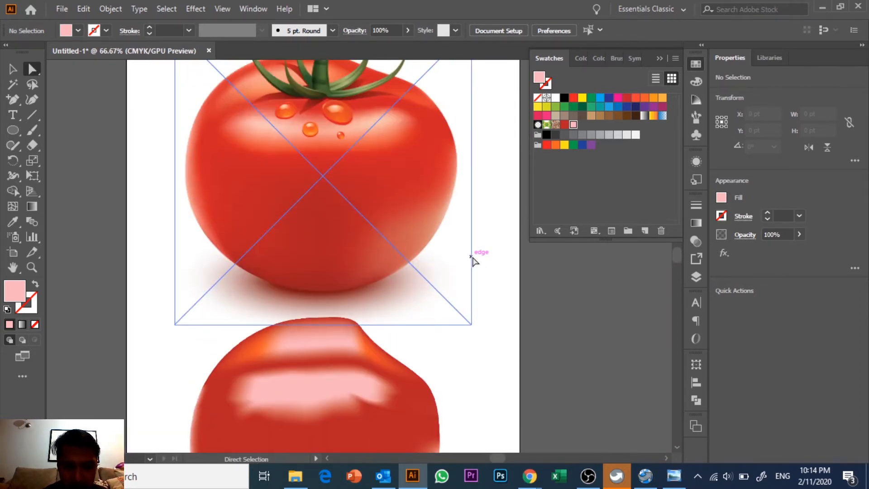
pyautogui.scroll(-3, 254, 208)
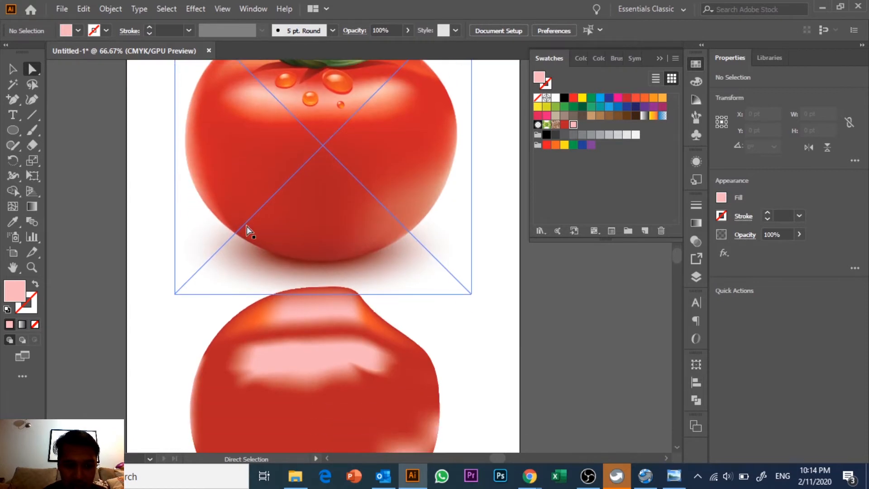
pyautogui.scroll(-2, 520, 347)
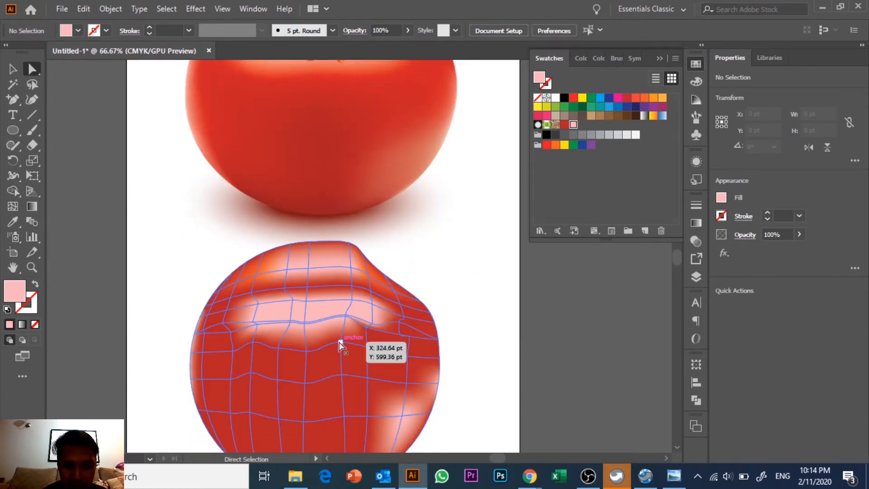
pyautogui.scroll(2, 338, 362)
pyautogui.scroll(2, 337, 364)
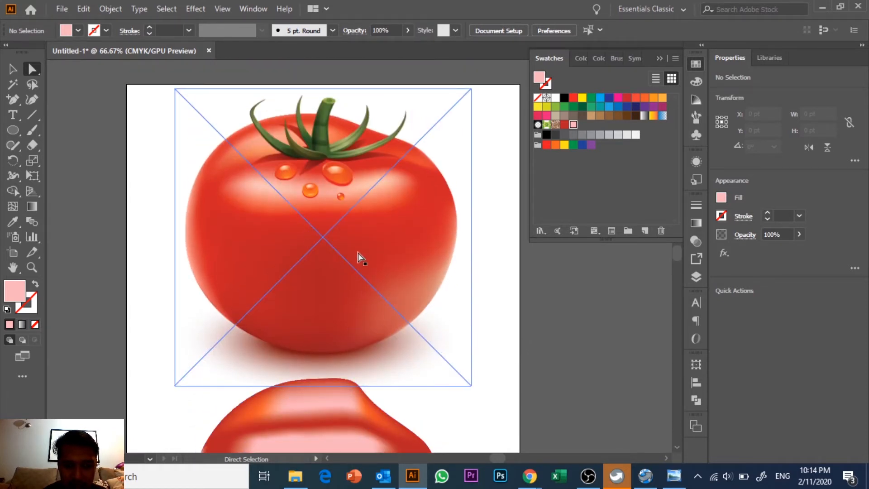
pyautogui.scroll(-8, 363, 259)
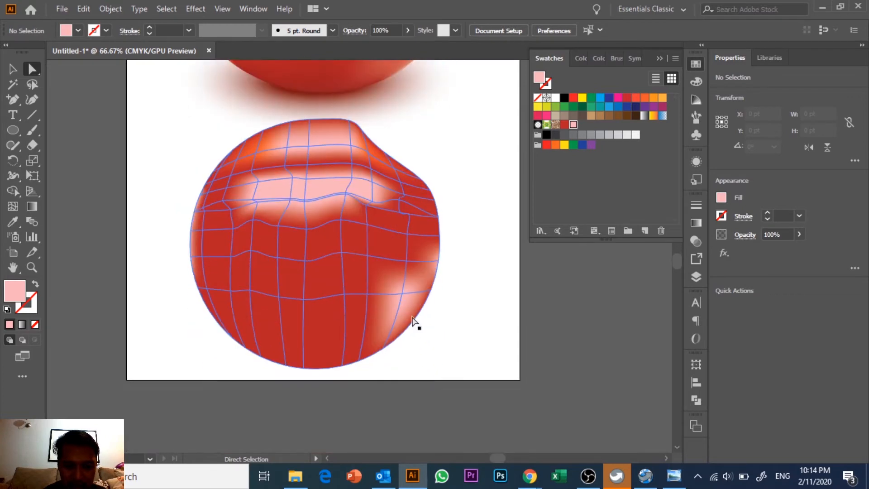
pyautogui.scroll(5, 411, 326)
pyautogui.scroll(-3, 440, 323)
pyautogui.scroll(-1, 453, 353)
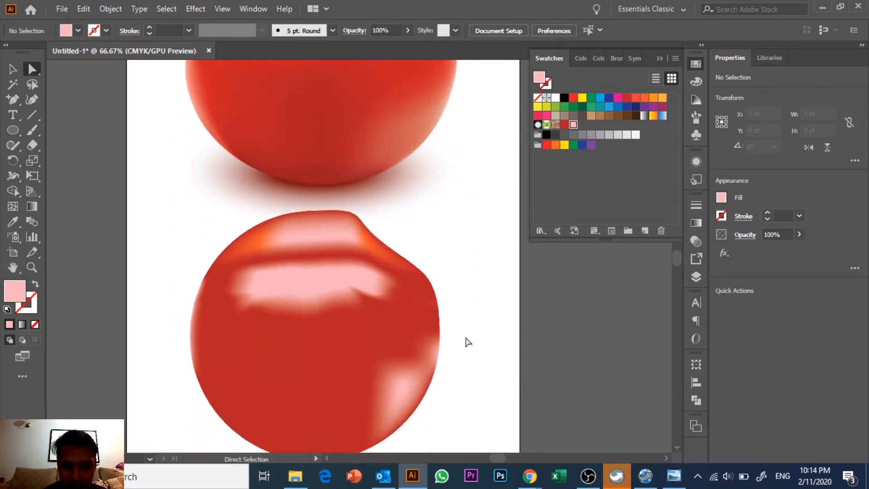
# Draw a light pink sample ellipse about 69 by 82 pt to the left of the mesh shape
pyautogui.click(402, 385)
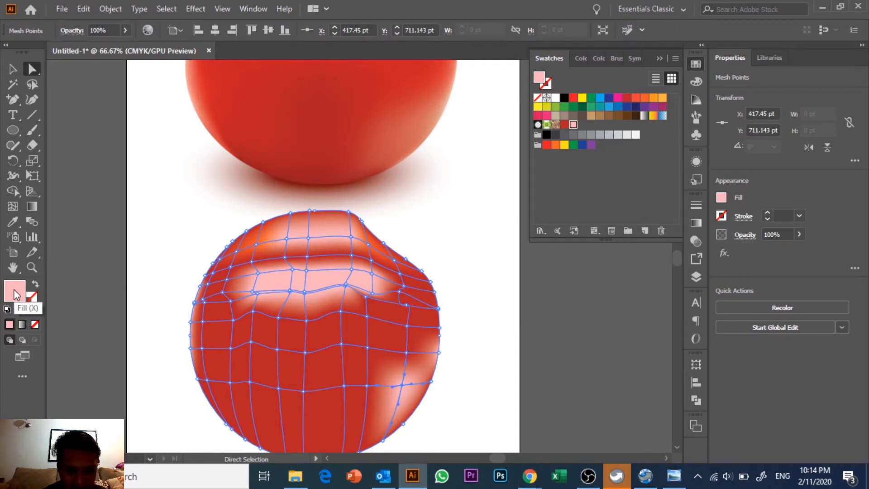
pyautogui.click(13, 130)
pyautogui.moveTo(107, 191); pyautogui.dragTo(151, 244)
pyautogui.press('v')
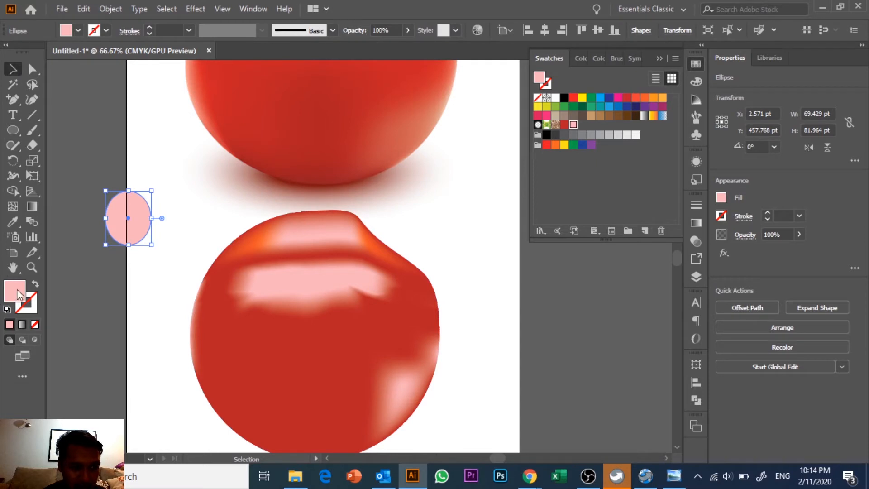
# Recolor the sample ellipse to a more saturated pink and store that color as a new swatch
pyautogui.doubleClick(14, 291)
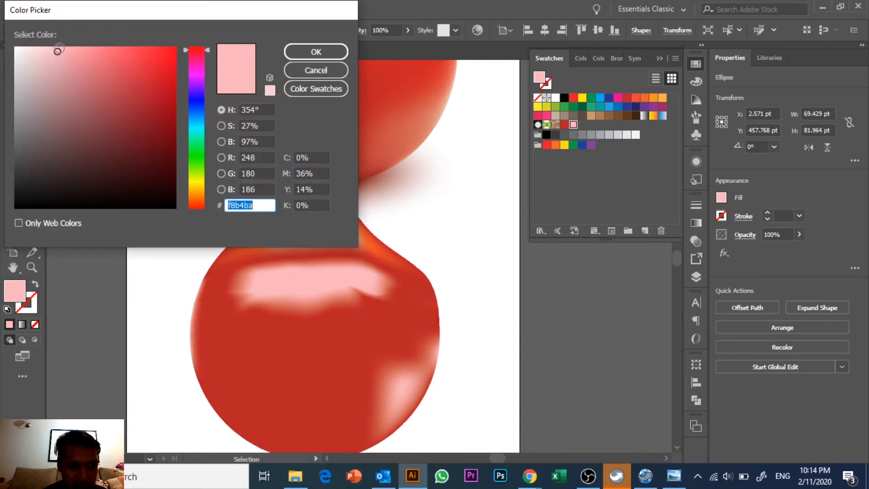
pyautogui.moveTo(57, 50); pyautogui.dragTo(93, 46)
pyautogui.click(316, 51)
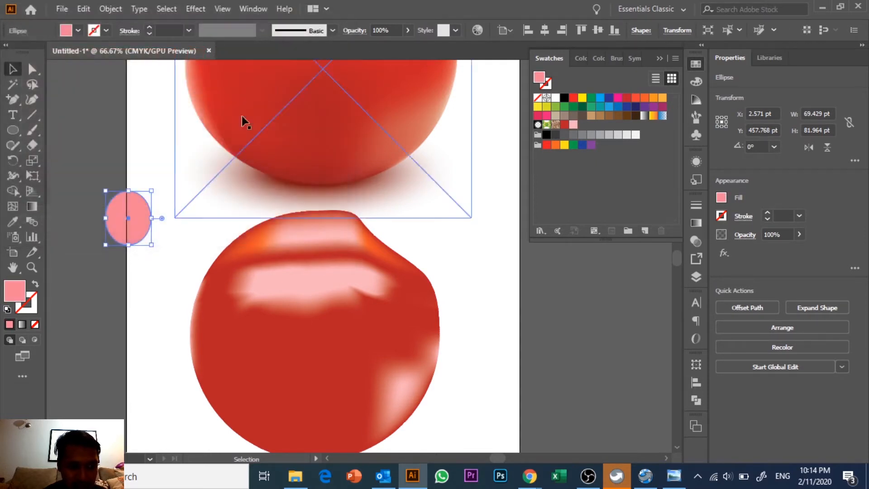
pyautogui.moveTo(21, 288); pyautogui.dragTo(580, 128)
pyautogui.click(35, 69)
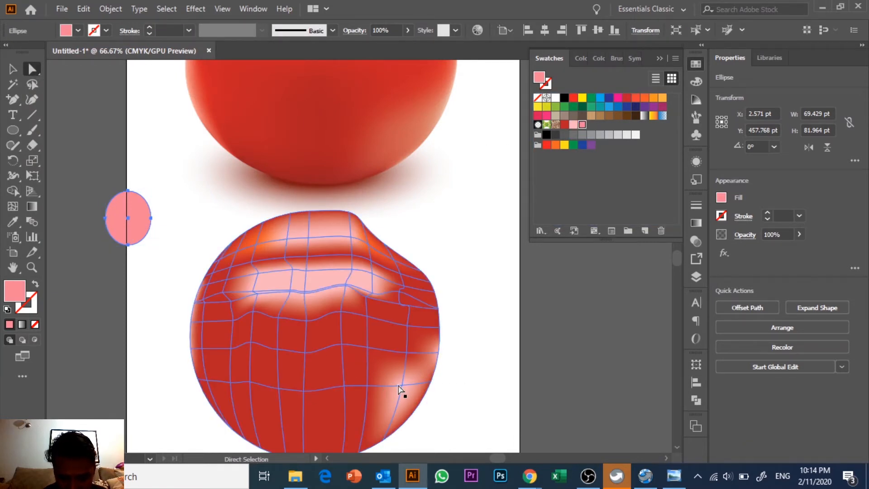
# Apply the saturated pink swatch to the mesh point in the lower-right highlight and the right-edge point above it
pyautogui.click(403, 385)
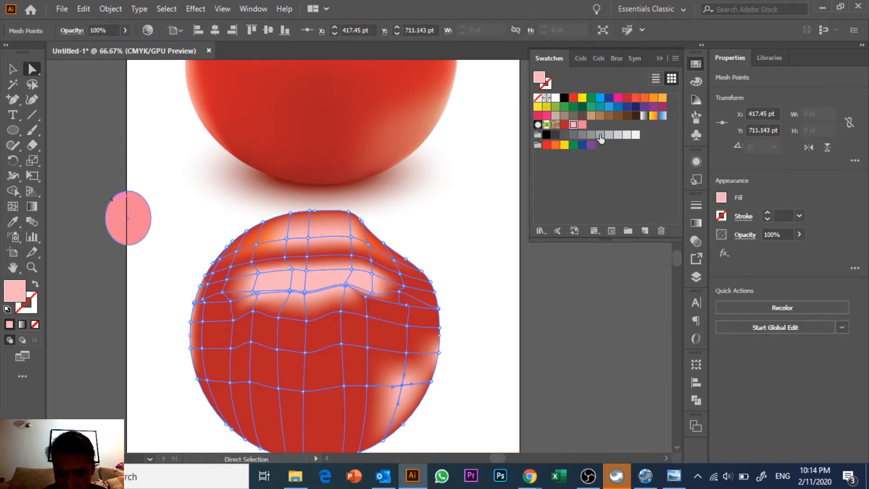
pyautogui.click(583, 125)
pyautogui.click(438, 353)
pyautogui.click(574, 125)
pyautogui.click(583, 125)
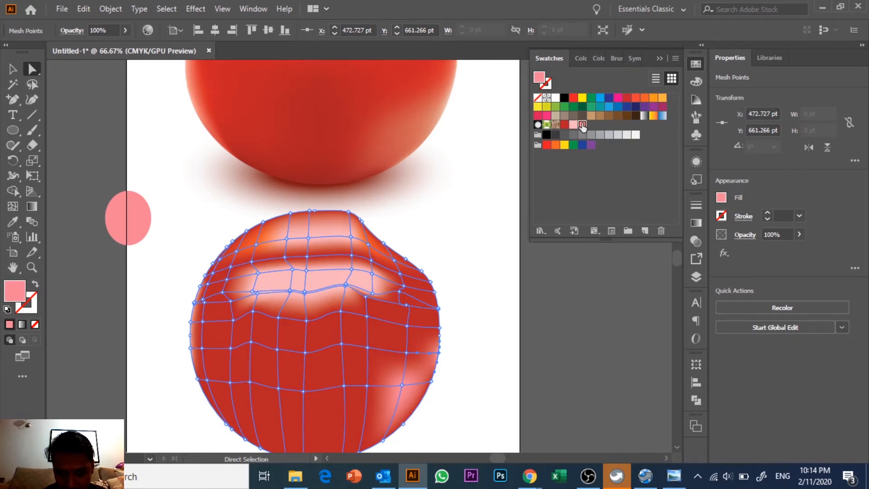
pyautogui.click(470, 401)
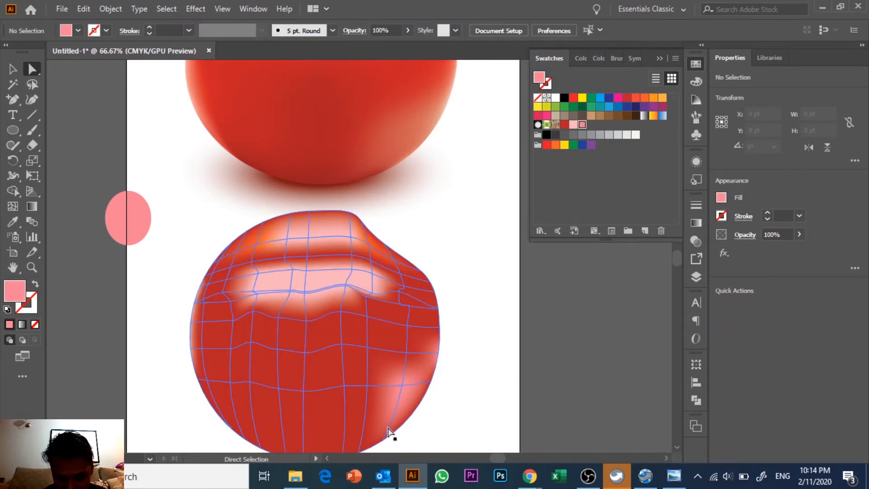
# Compare the mesh shape's lower-right highlight with the reference tomato and examine the reference's stem and leaves
pyautogui.scroll(2, 358, 398)
pyautogui.scroll(-5, 378, 367)
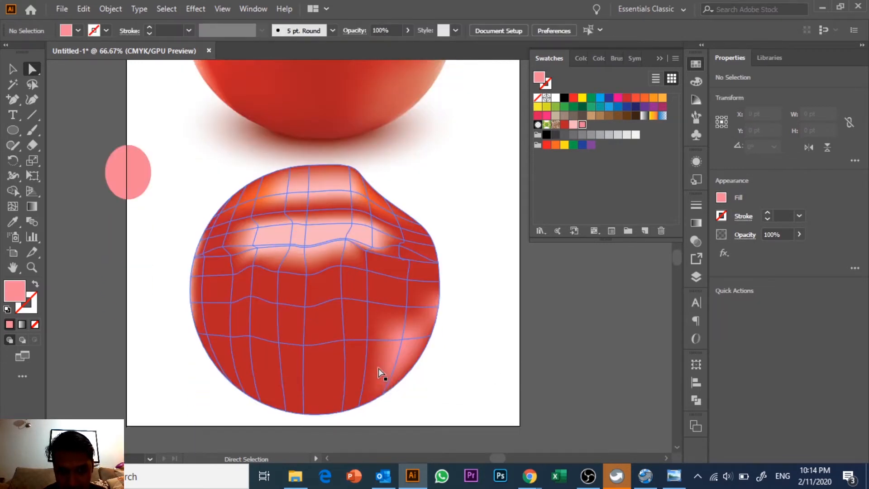
pyautogui.scroll(5, 431, 379)
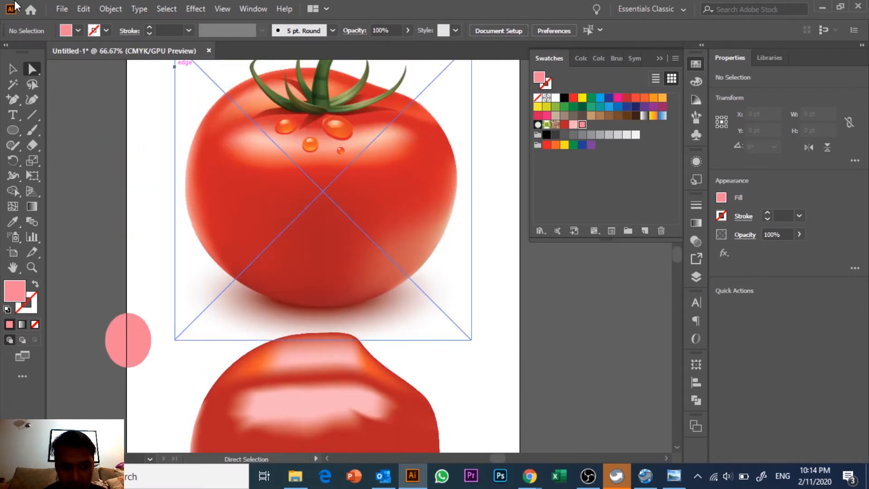
pyautogui.click(13, 70)
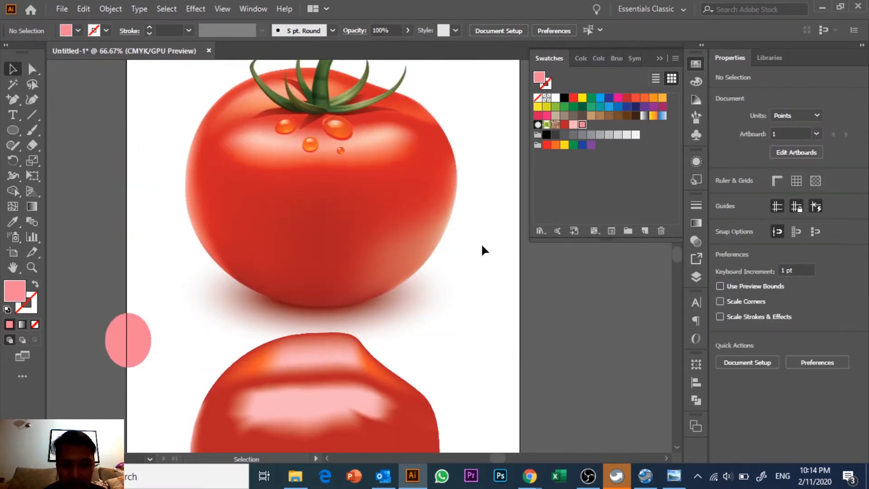
pyautogui.scroll(-4, 393, 289)
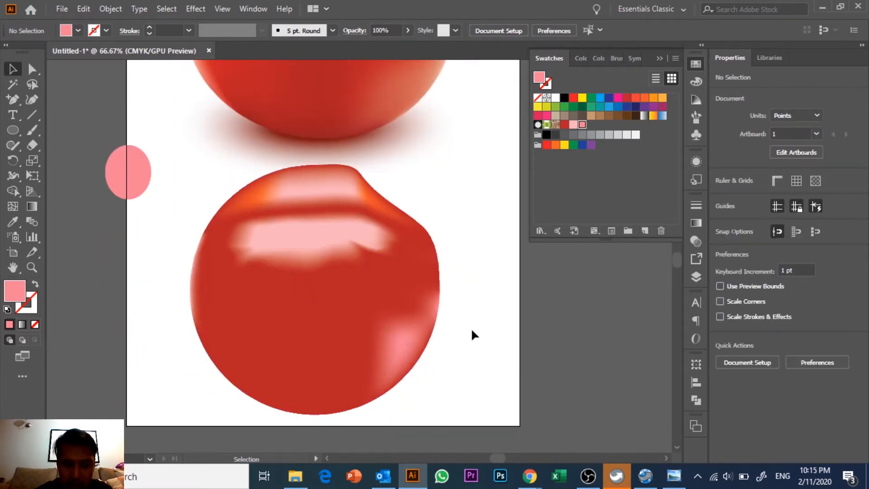
pyautogui.scroll(5, 473, 335)
pyautogui.scroll(-2, 473, 336)
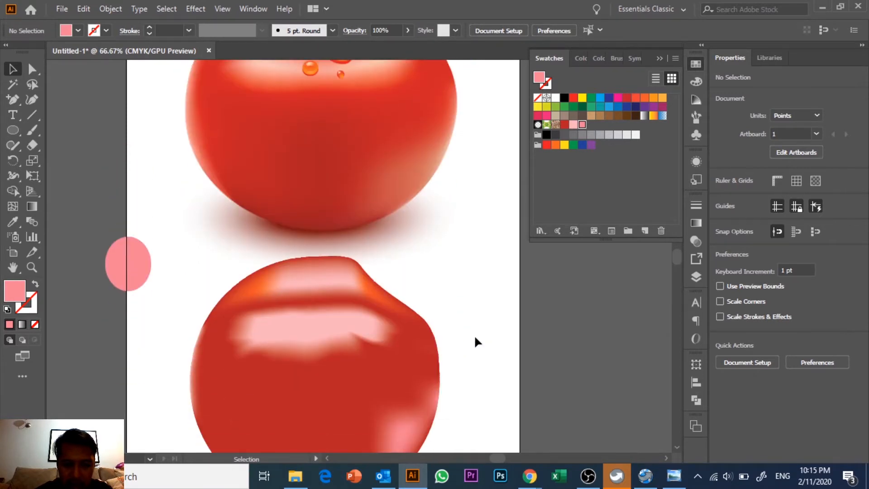
pyautogui.scroll(5, 476, 341)
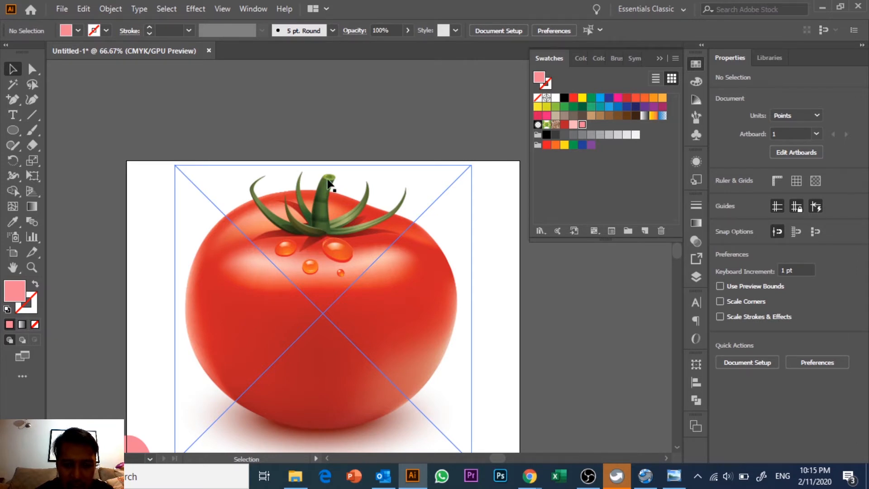
pyautogui.scroll(-2, 434, 246)
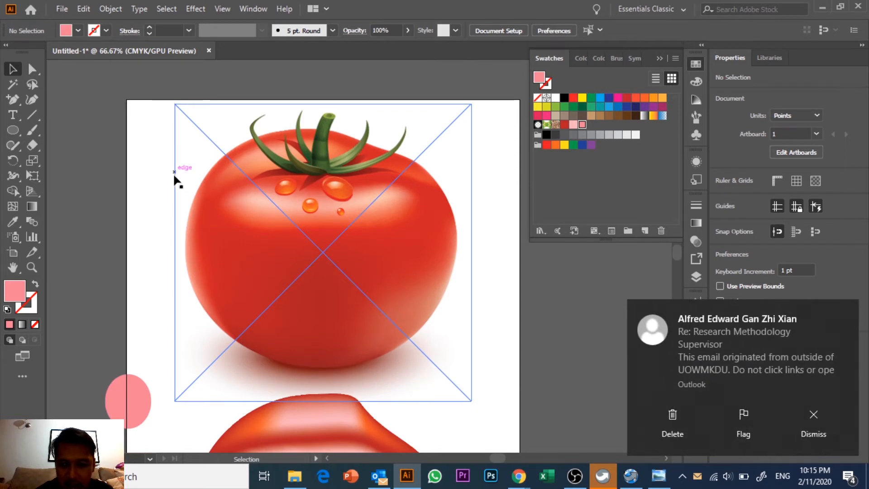
# Draw two roughly concentric ellipses beside the reference tomato's shadow, about 49 by 15 pt and about 92 by 37 pt
pyautogui.click(16, 133)
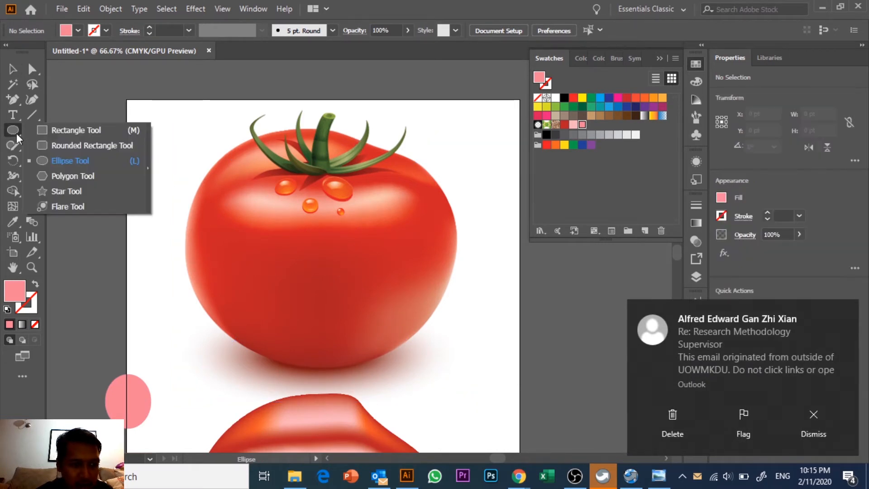
pyautogui.click(68, 161)
pyautogui.scroll(-3, 481, 329)
pyautogui.moveTo(460, 294); pyautogui.dragTo(494, 305)
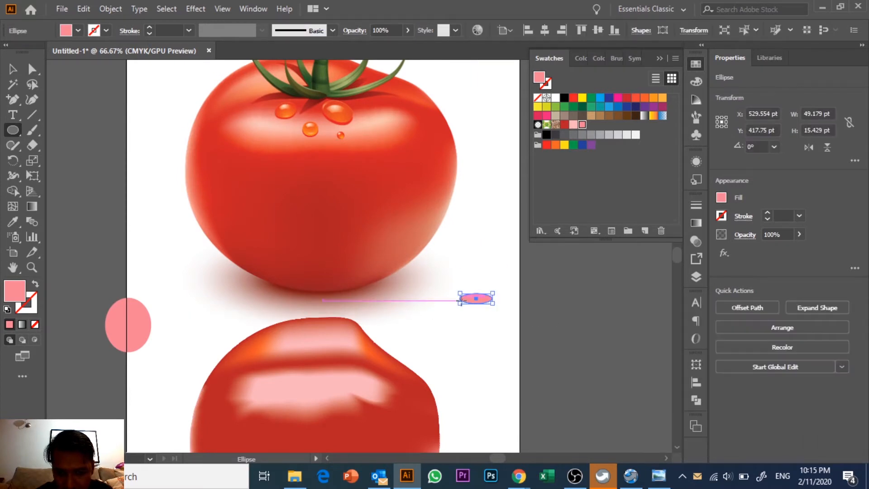
pyautogui.moveTo(447, 288); pyautogui.dragTo(507, 312)
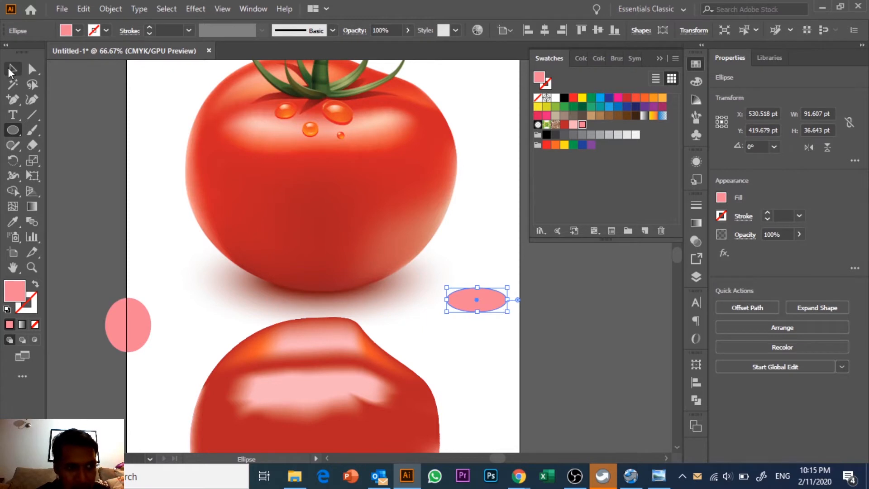
# Recolor the larger new ellipse green and move it below the small one
pyautogui.press('v')
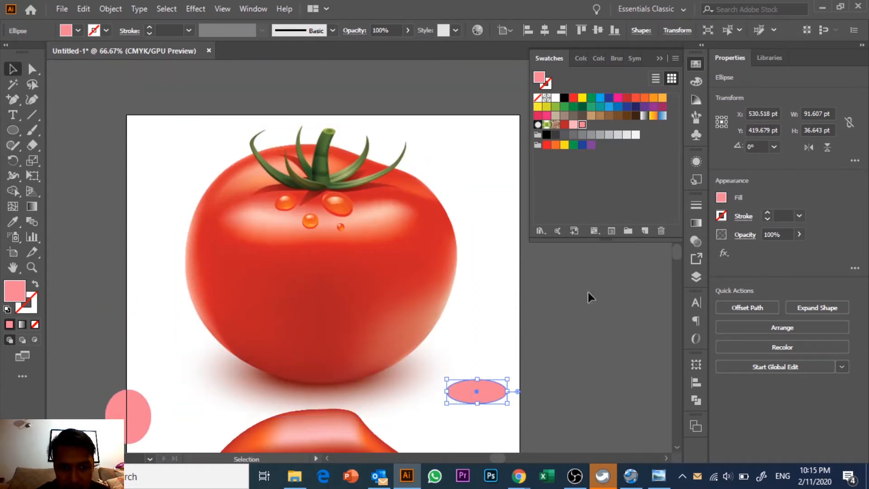
pyautogui.click(593, 99)
pyautogui.scroll(-2, 578, 355)
pyautogui.moveTo(492, 320); pyautogui.dragTo(499, 356)
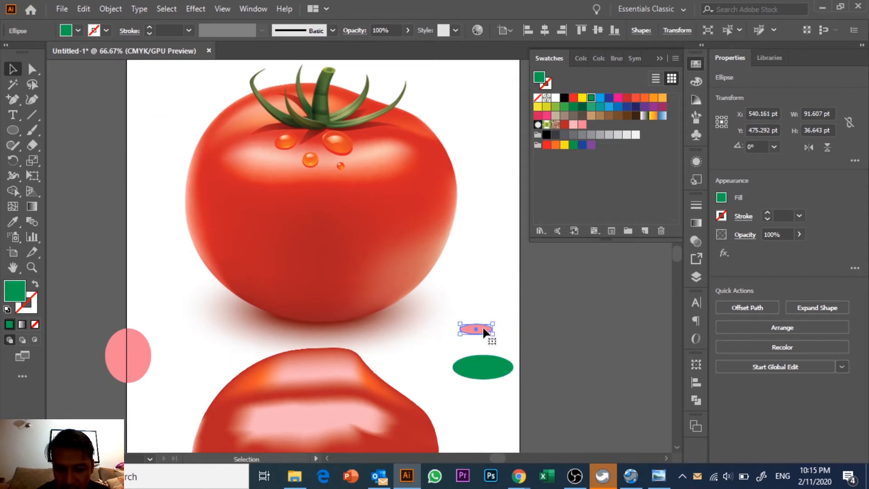
# Recolor the small pink ellipse dark green and move it down against the upper edge of the green ellipse
pyautogui.click(482, 330)
pyautogui.scroll(2, 483, 333)
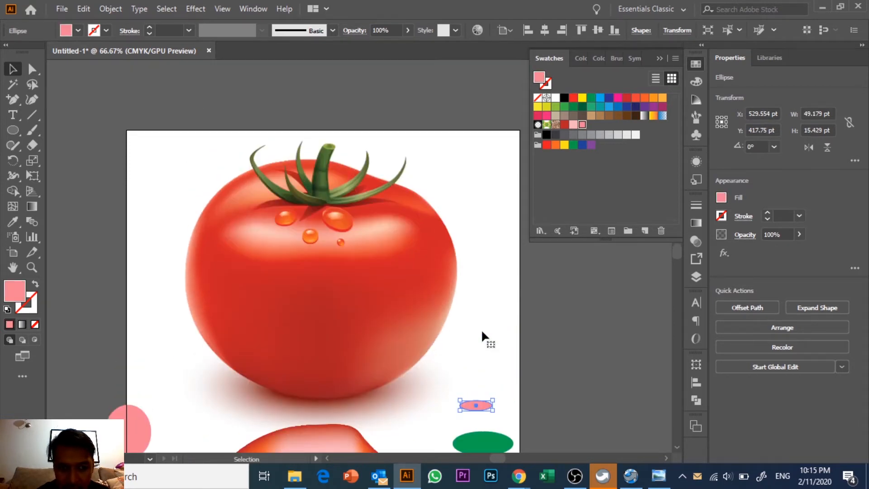
pyautogui.click(587, 108)
pyautogui.scroll(-2, 568, 337)
pyautogui.click(566, 338)
pyautogui.moveTo(485, 314); pyautogui.dragTo(496, 334)
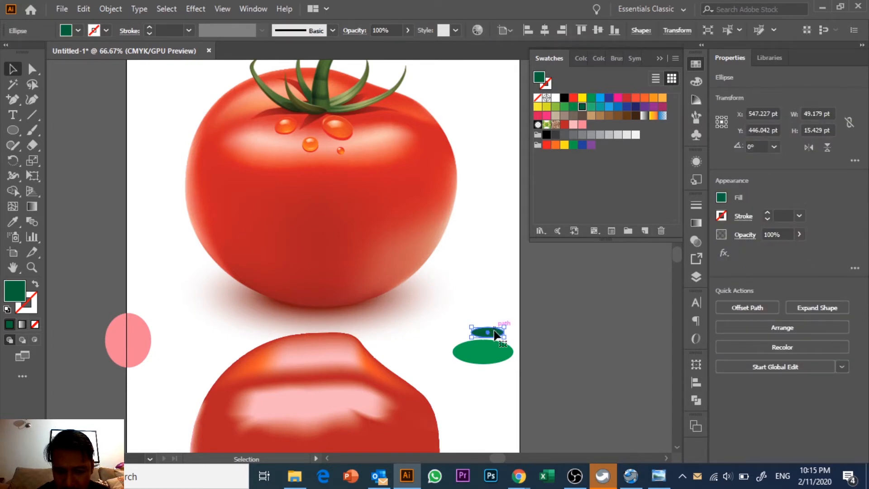
# Bring the dark green ellipse to the front and place it in the middle of the larger green ellipse
pyautogui.rightClick(496, 334)
pyautogui.moveTo(559, 268)
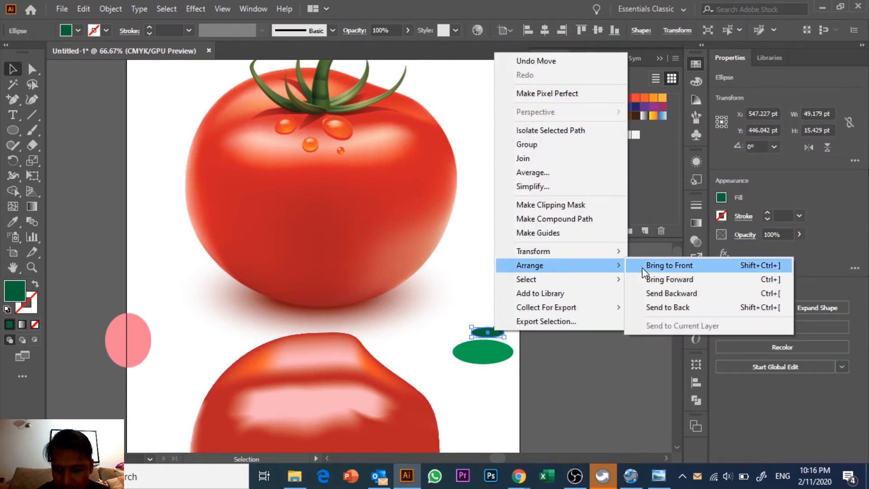
pyautogui.click(643, 266)
pyautogui.click(640, 302)
pyautogui.moveTo(488, 329); pyautogui.dragTo(482, 346)
# Center the two green ellipses on each other with Align to Selection and place them at the reference tomato's lower right
pyautogui.moveTo(492, 312); pyautogui.dragTo(499, 367)
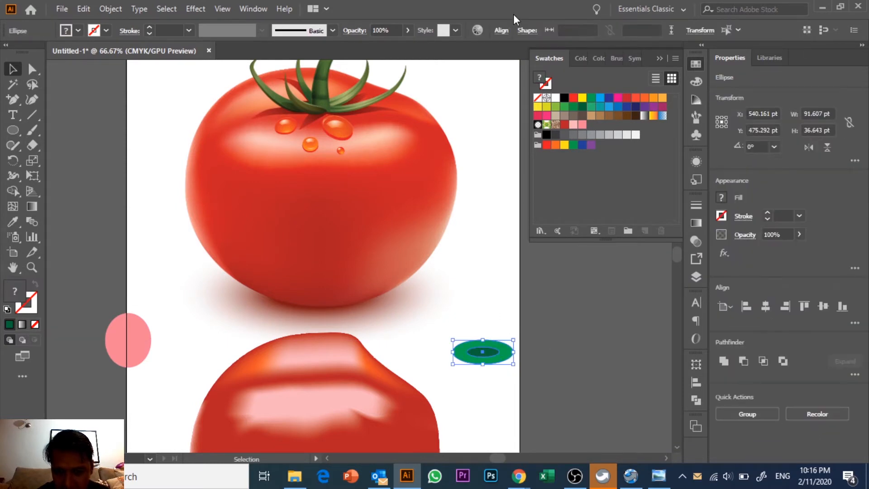
pyautogui.click(702, 382)
pyautogui.click(570, 371)
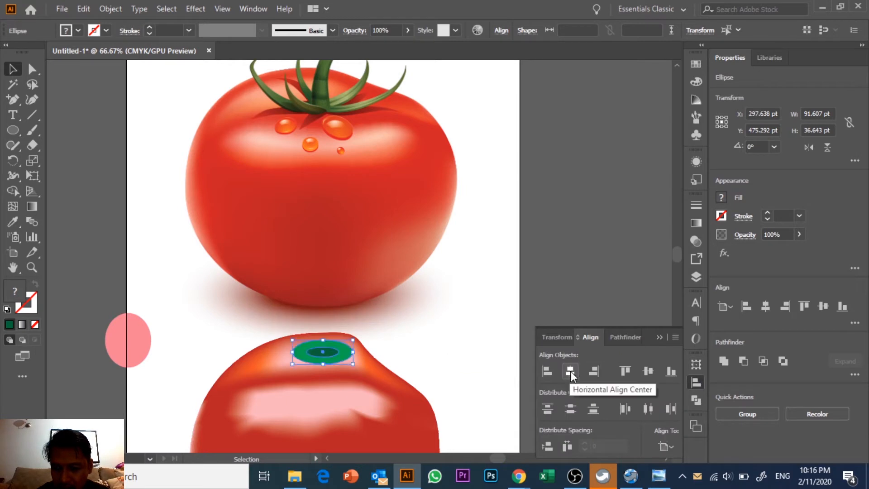
pyautogui.click(662, 448)
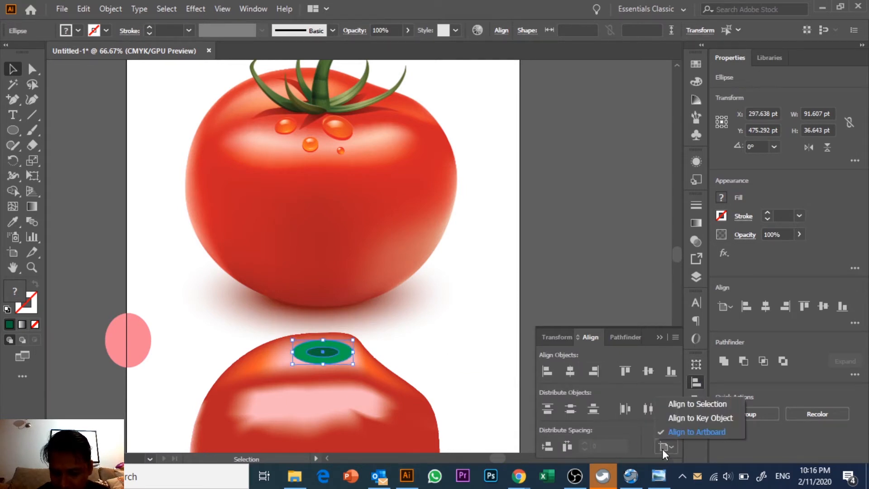
pyautogui.click(687, 404)
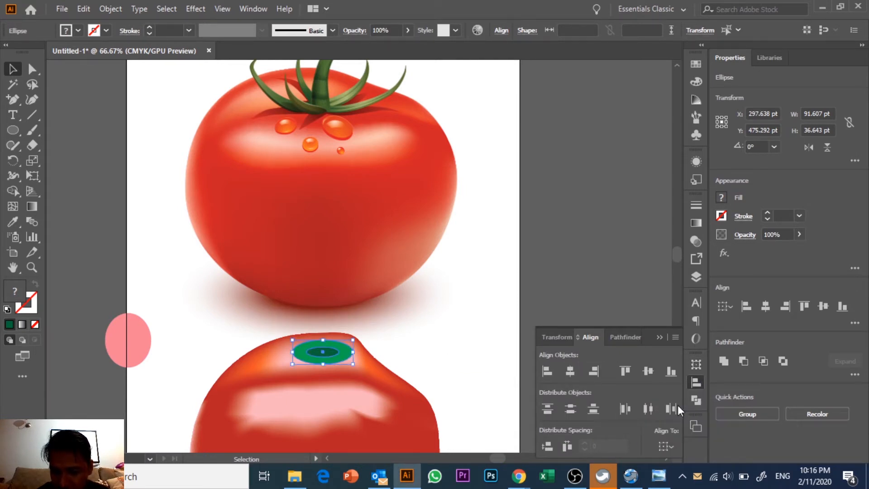
pyautogui.moveTo(344, 349); pyautogui.dragTo(442, 306)
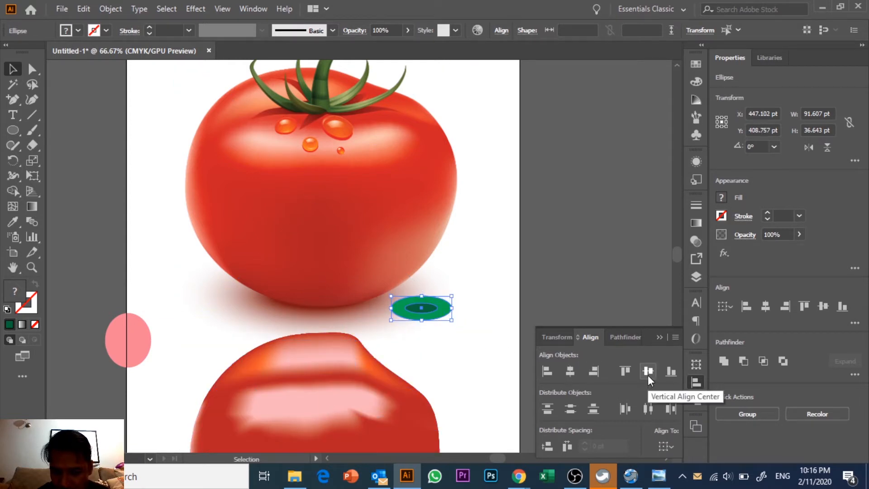
pyautogui.click(505, 294)
pyautogui.scroll(3, 503, 299)
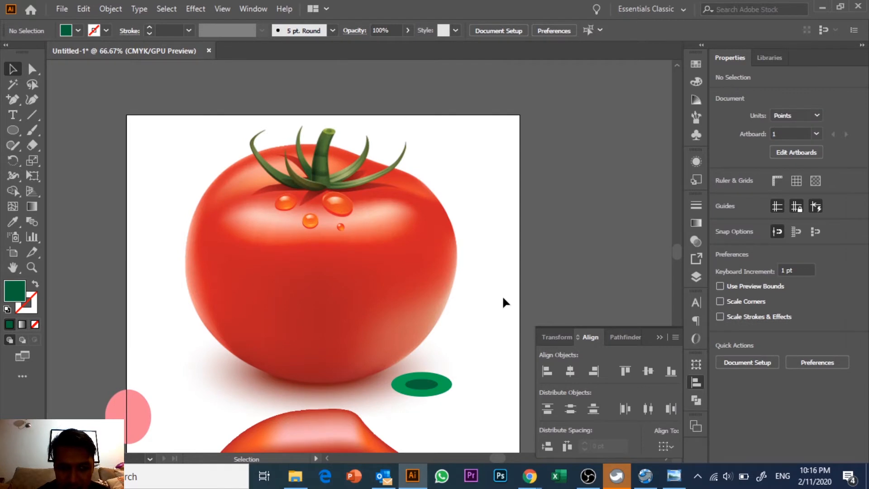
pyautogui.scroll(-2, 502, 299)
pyautogui.moveTo(435, 324); pyautogui.dragTo(475, 316)
pyautogui.hotkey('ctrl', 'z')
pyautogui.click(504, 319)
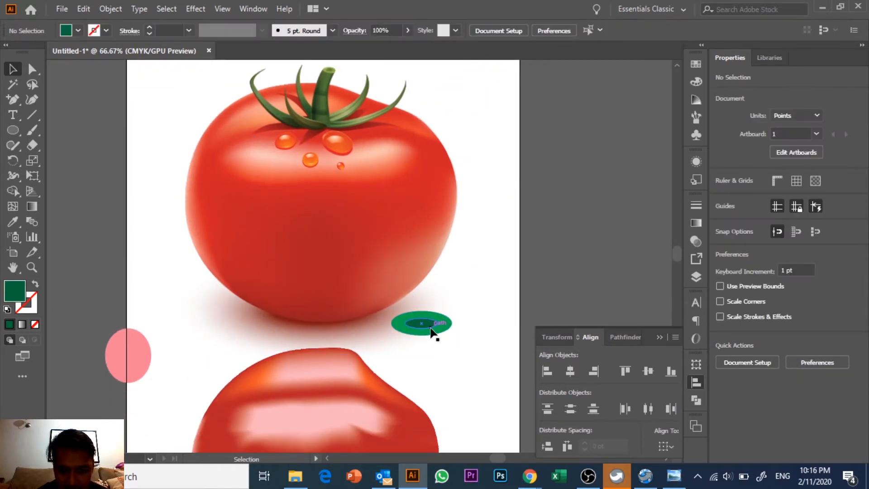
# Move both green ellipses together to the artboard's right edge, beside the reference tomato
pyautogui.click(431, 332)
pyautogui.moveTo(399, 330); pyautogui.dragTo(545, 210)
pyautogui.scroll(2, 541, 248)
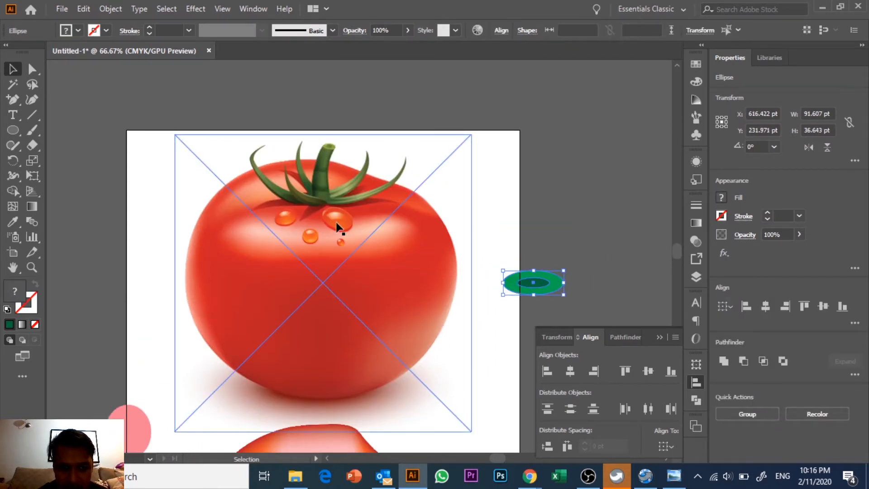
pyautogui.moveTo(544, 234); pyautogui.dragTo(399, 139)
pyautogui.click(493, 268)
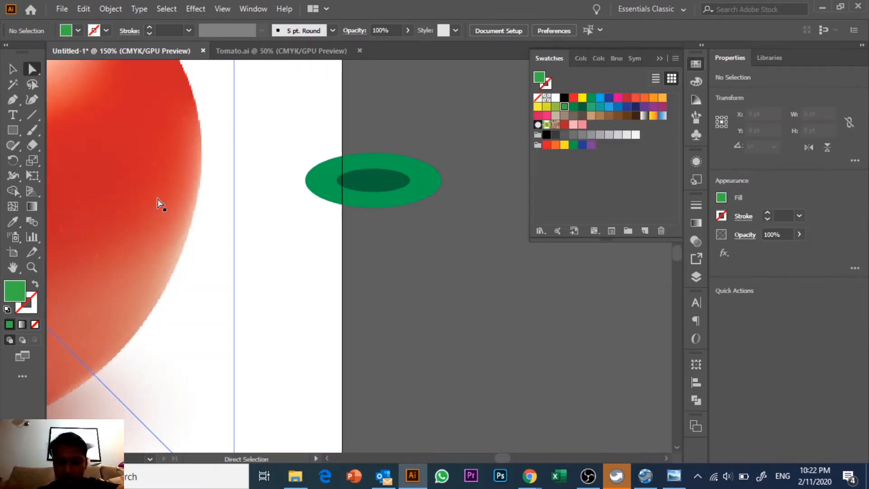
# Set up the Pen tool with a red 1 pt stroke and no fill
pyautogui.press('p')
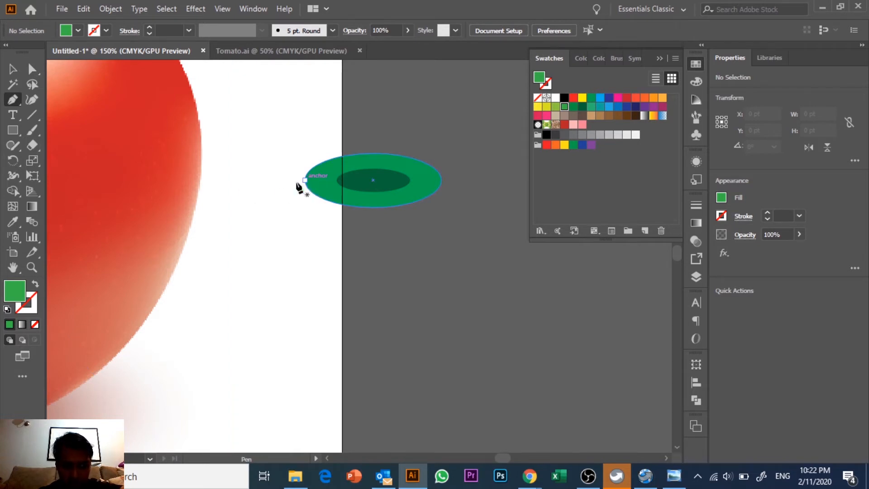
pyautogui.click(99, 31)
pyautogui.click(43, 50)
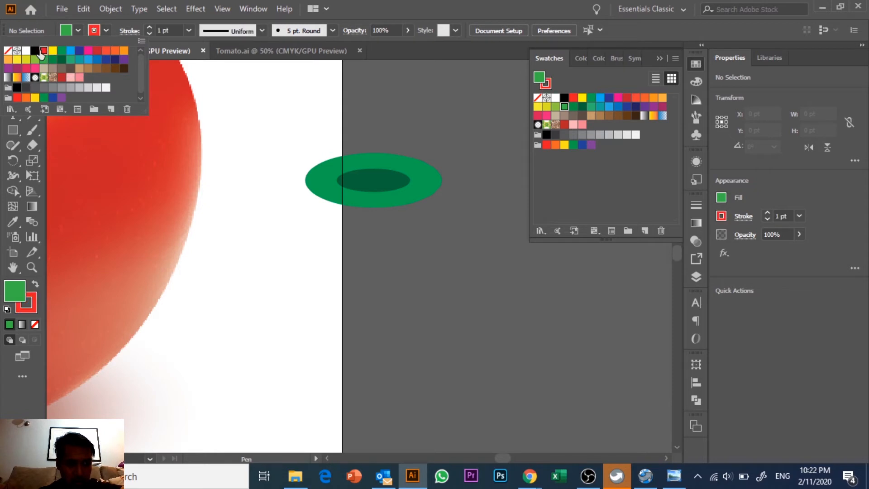
pyautogui.click(73, 31)
pyautogui.click(67, 31)
pyautogui.click(7, 51)
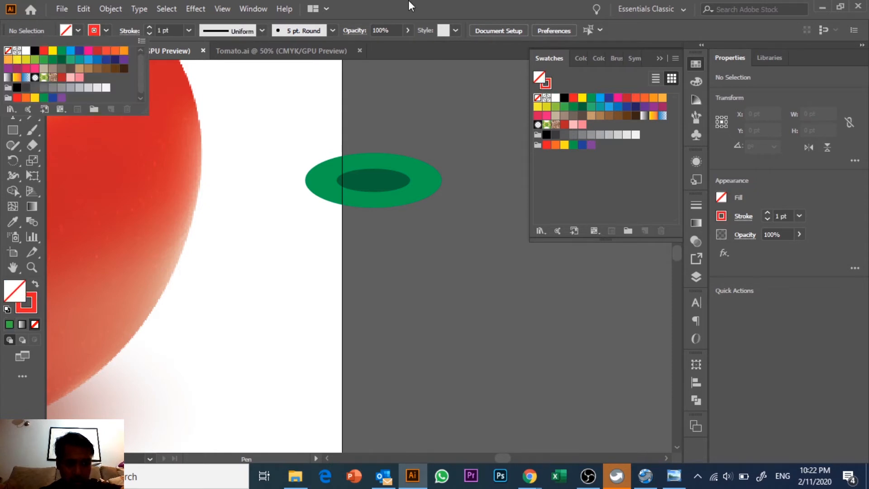
# Draw the stem path's straight top edge across the larger green ellipse, from its left anchor to its right anchor
pyautogui.click(304, 181)
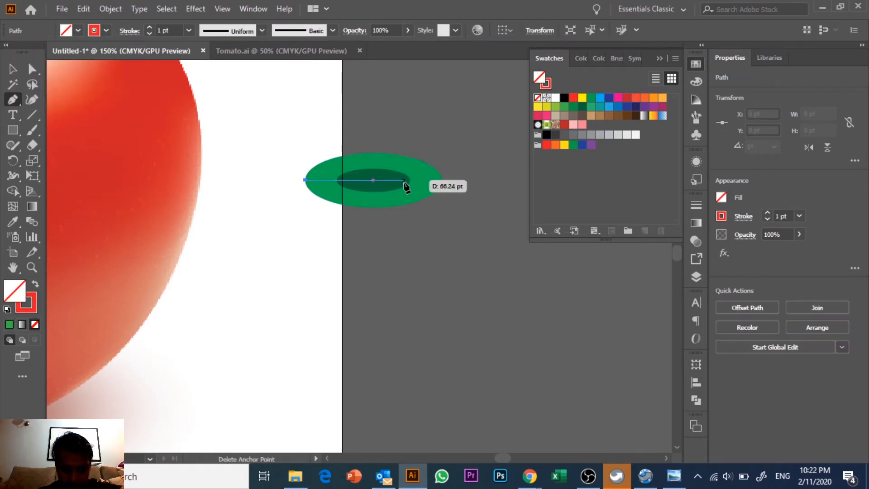
pyautogui.click(441, 181)
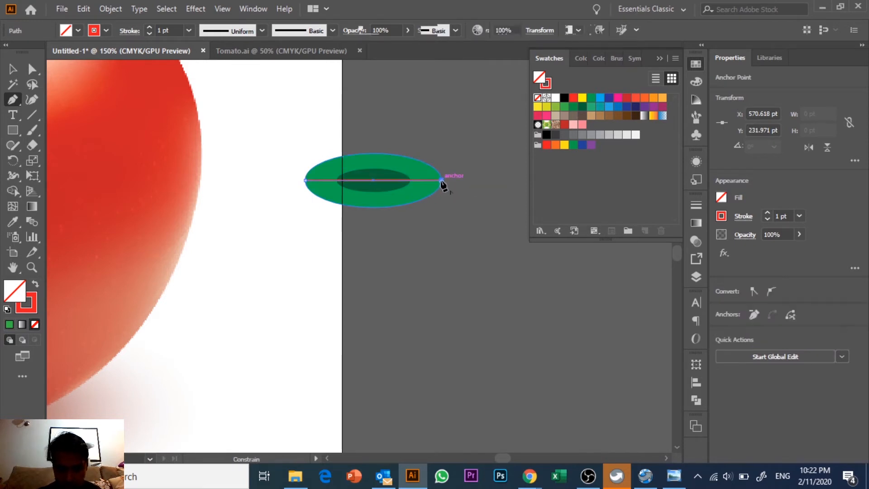
pyautogui.hotkey('ctrl', '-')
pyautogui.hotkey('ctrl', '-')
pyautogui.press('space')
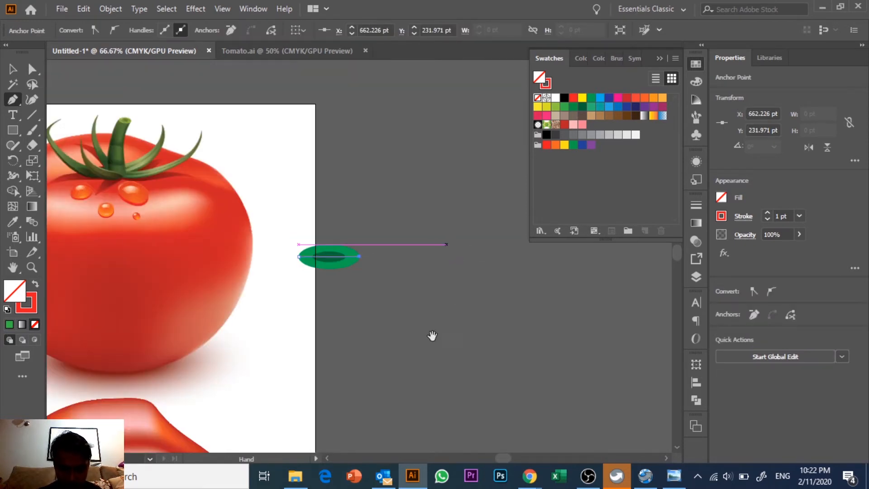
pyautogui.moveTo(433, 336); pyautogui.dragTo(449, 216)
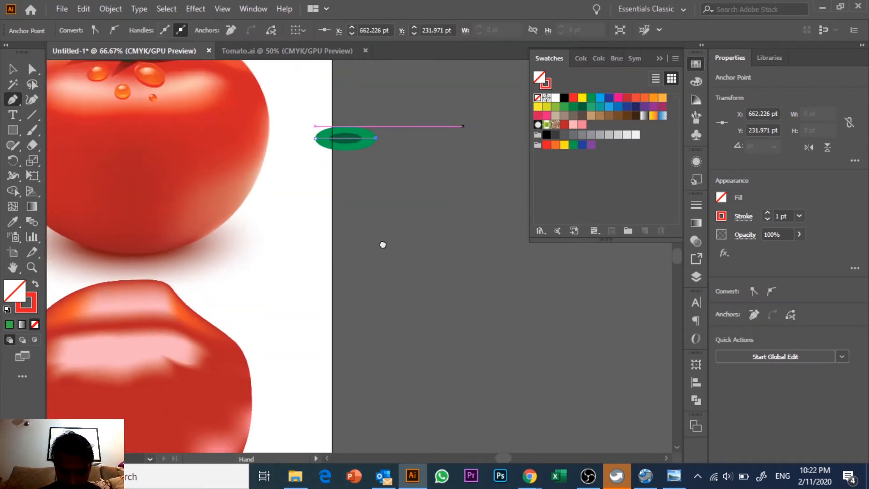
pyautogui.click(375, 138)
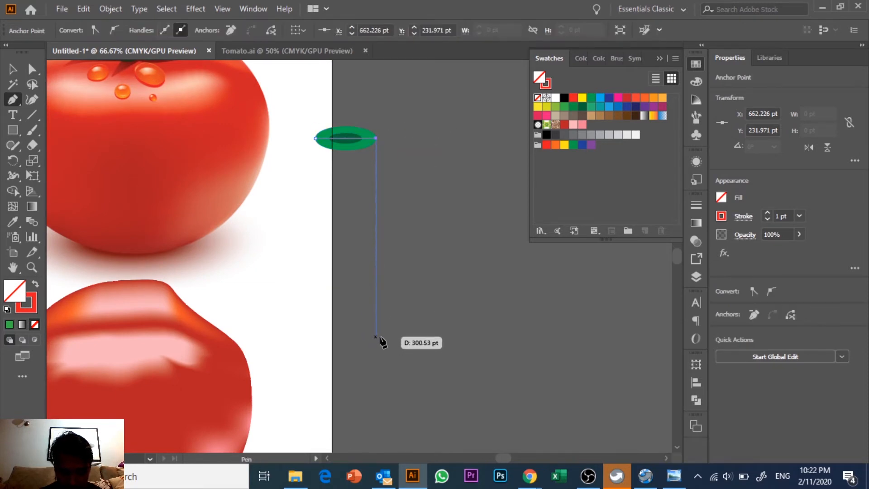
# Complete the stem outline with curved sides about 296 pt tall and a wider straight base, closing it at the ellipse's left anchor
pyautogui.moveTo(398, 334); pyautogui.dragTo(449, 421)
pyautogui.moveTo(398, 333); pyautogui.dragTo(305, 333)
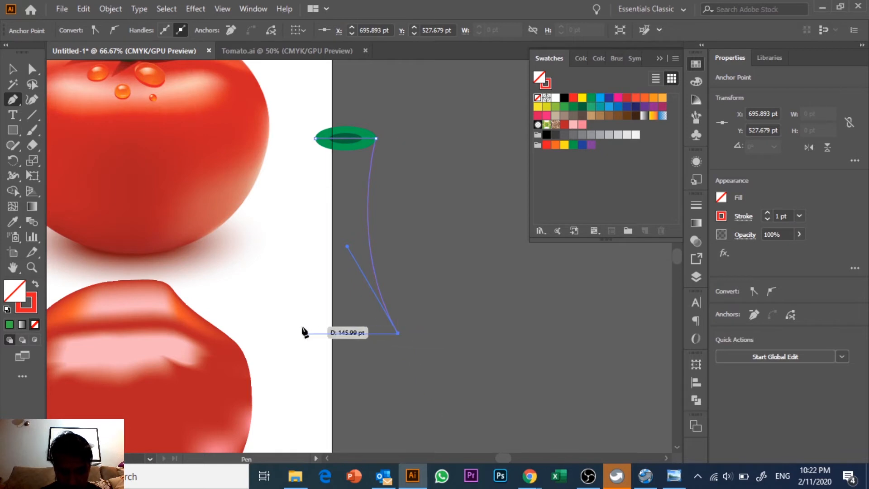
pyautogui.keyDown('shift'); pyautogui.click(300, 330); pyautogui.keyUp('shift')
pyautogui.moveTo(316, 260); pyautogui.dragTo(283, 353)
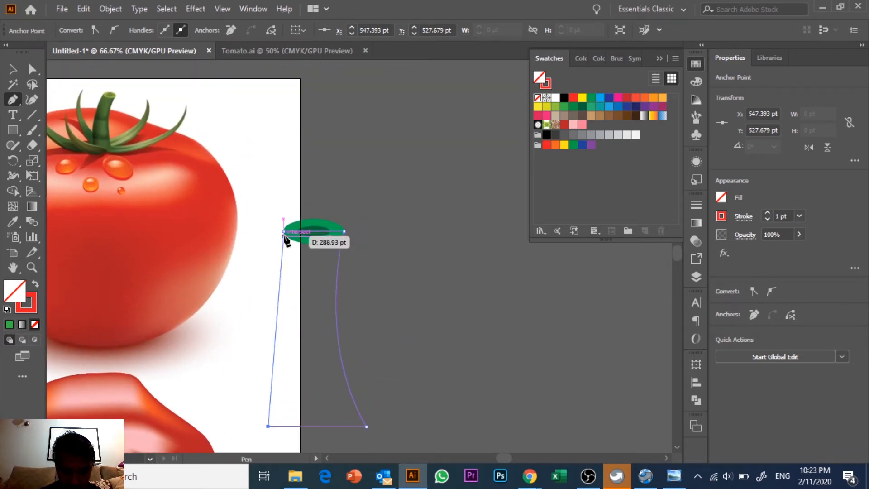
pyautogui.moveTo(283, 232); pyautogui.dragTo(305, 143)
# Fill the closed stem shape with dark green and remove its stroke
pyautogui.click(13, 69)
pyautogui.click(490, 287)
pyautogui.click(336, 303)
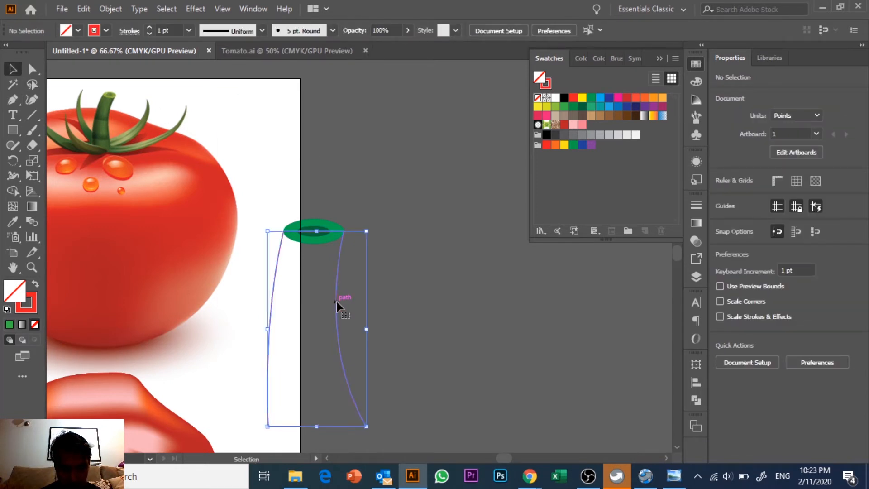
pyautogui.click(583, 108)
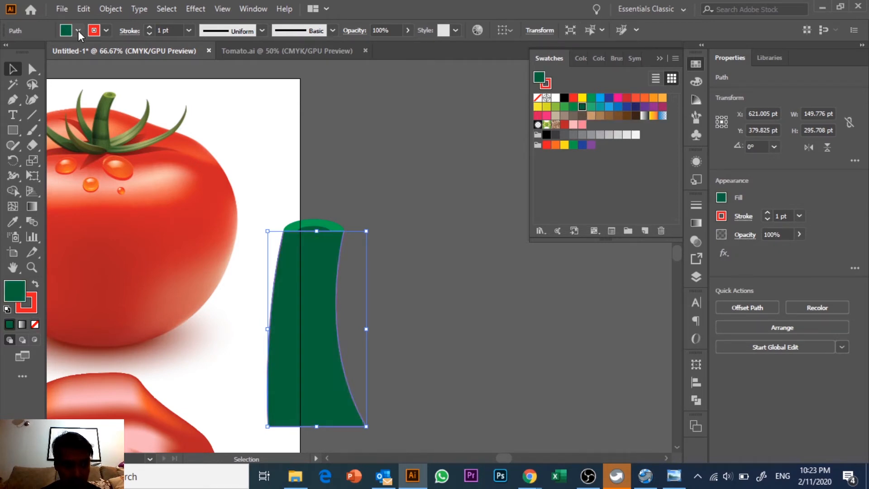
pyautogui.click(107, 31)
pyautogui.click(8, 52)
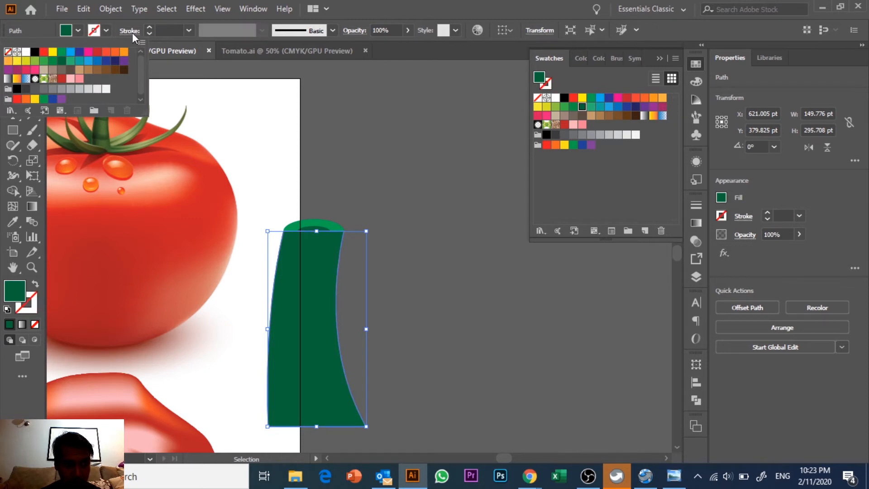
# Add a gradient mesh point in the upper left part of the stem and get ready to edit individual mesh points
pyautogui.click(13, 207)
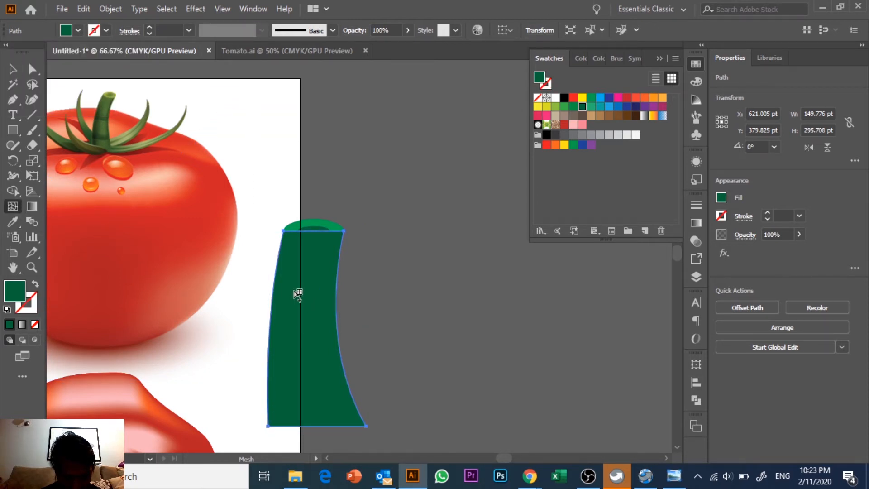
pyautogui.click(294, 291)
pyautogui.click(32, 69)
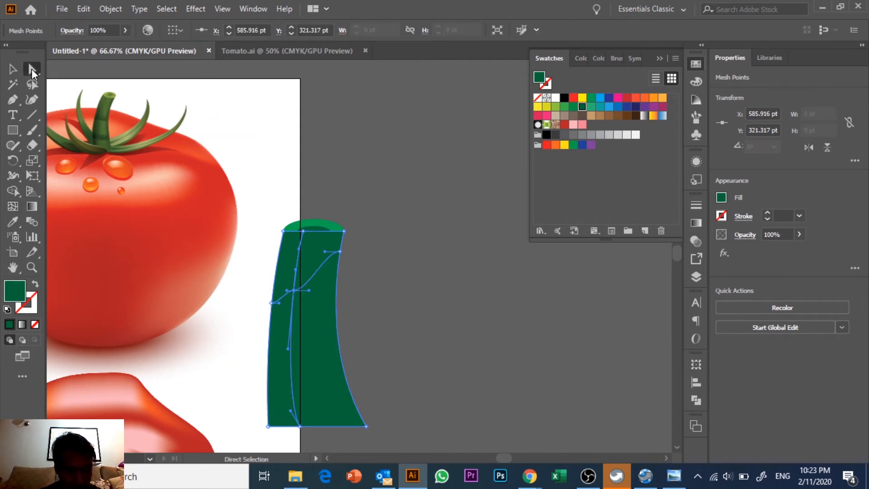
# Level the stem's upper mesh row by moving its two edge points, and colour its centre mesh point the lighter green
pyautogui.moveTo(339, 251); pyautogui.dragTo(336, 284)
pyautogui.moveTo(271, 303); pyautogui.dragTo(271, 290)
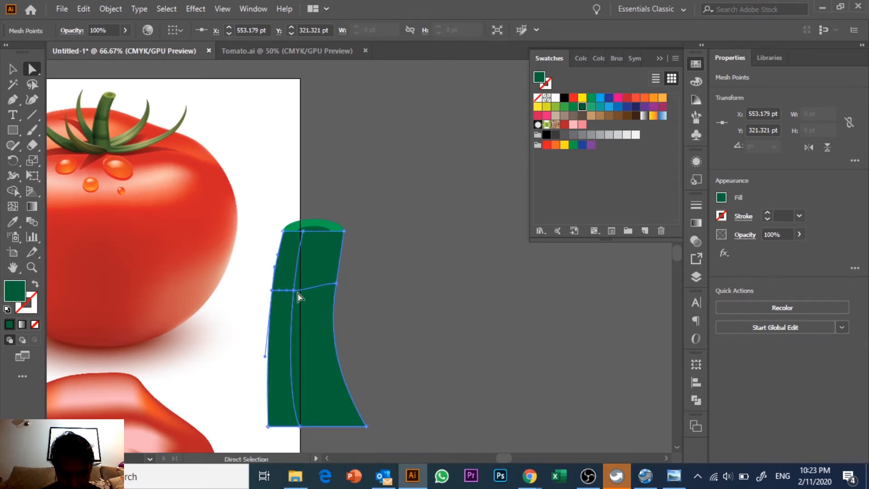
pyautogui.click(292, 291)
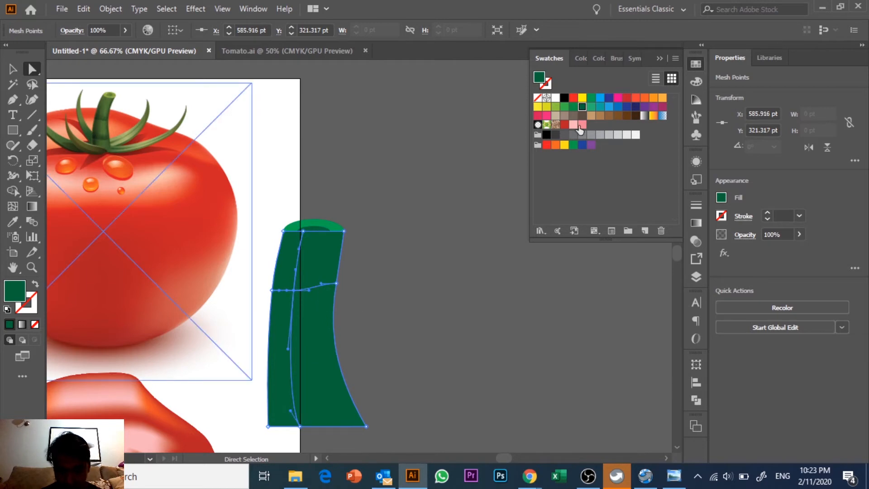
pyautogui.click(565, 107)
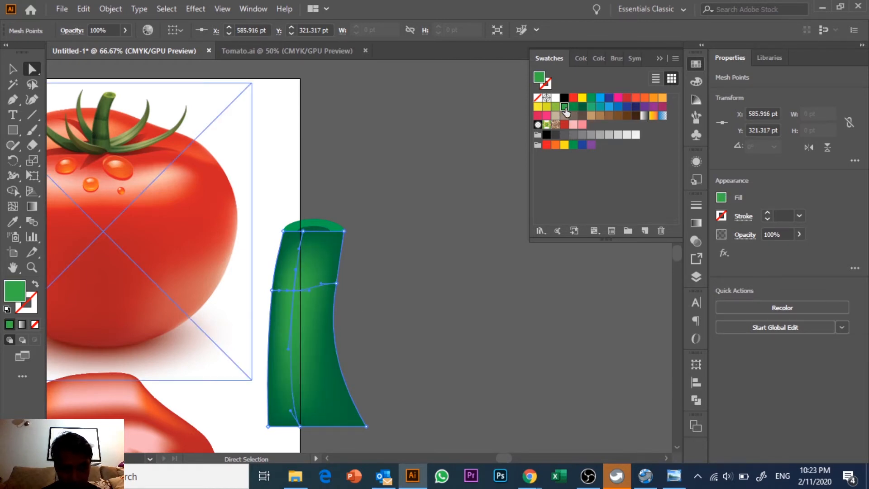
pyautogui.hotkey('ctrl', 'z')
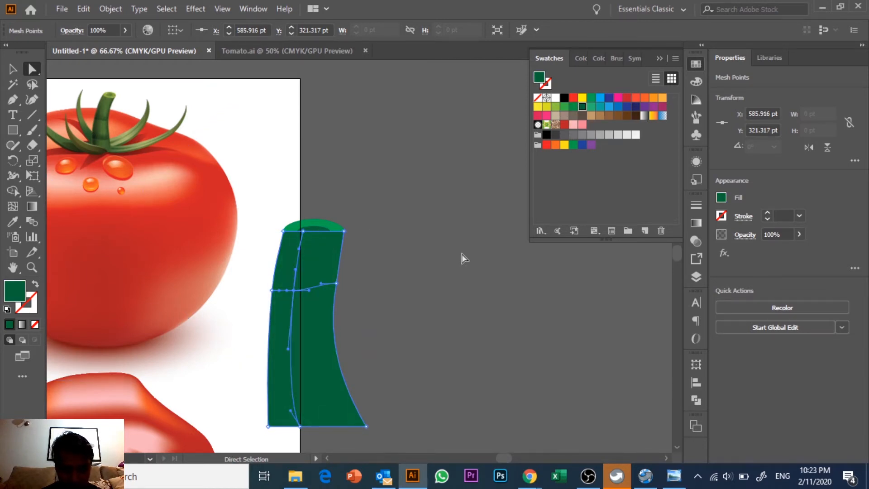
pyautogui.click(566, 108)
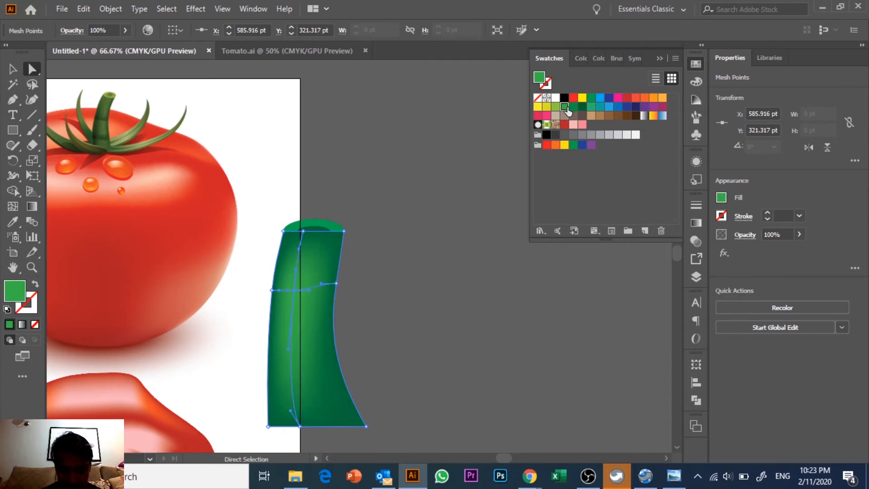
pyautogui.click(452, 253)
# Add a second mesh row around the middle of the stem and colour its centre point dark green
pyautogui.click(15, 206)
pyautogui.click(294, 338)
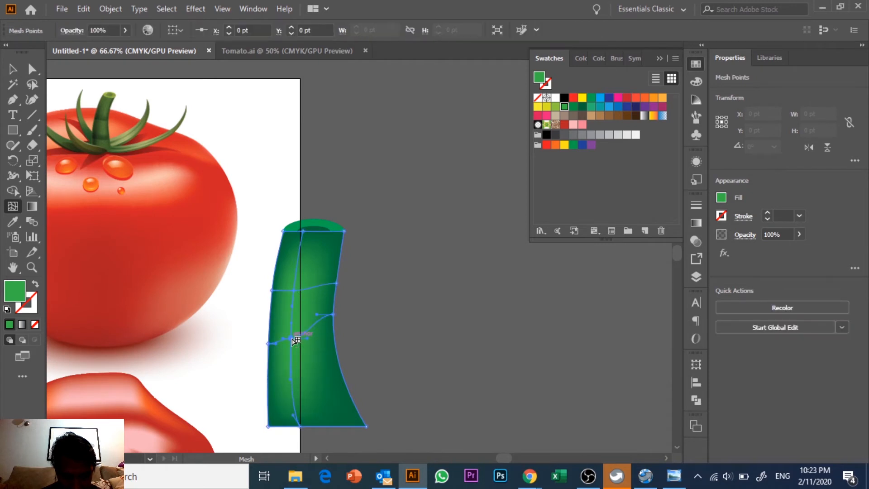
pyautogui.click(32, 69)
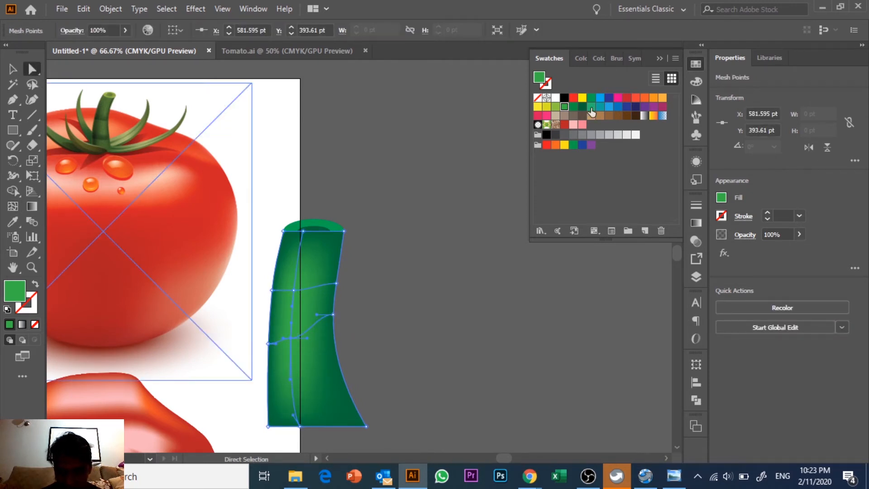
pyautogui.click(582, 107)
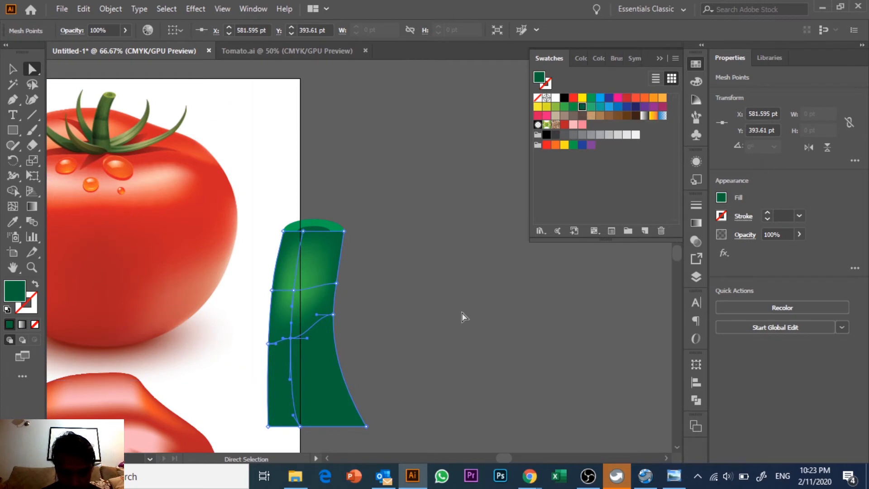
pyautogui.click(460, 313)
# Add a dark green mesh row across the lower part of the stem
pyautogui.click(14, 208)
pyautogui.click(295, 383)
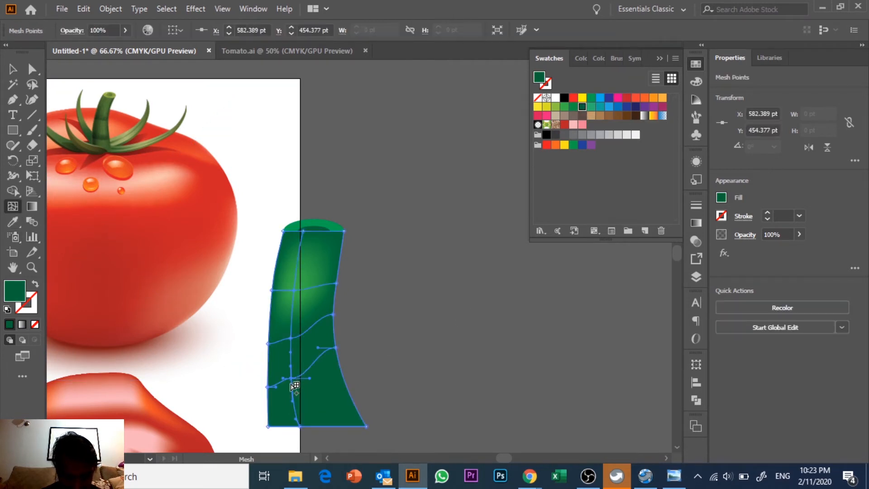
pyautogui.press('a')
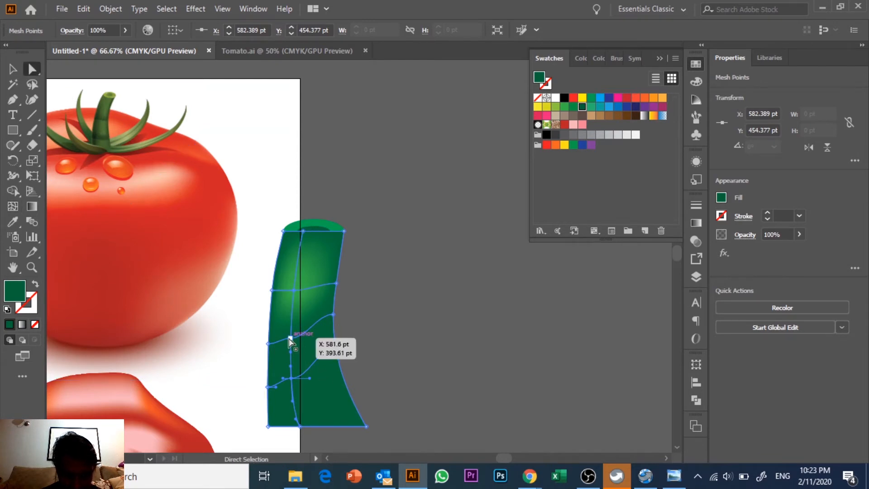
pyautogui.moveTo(289, 337); pyautogui.dragTo(289, 338)
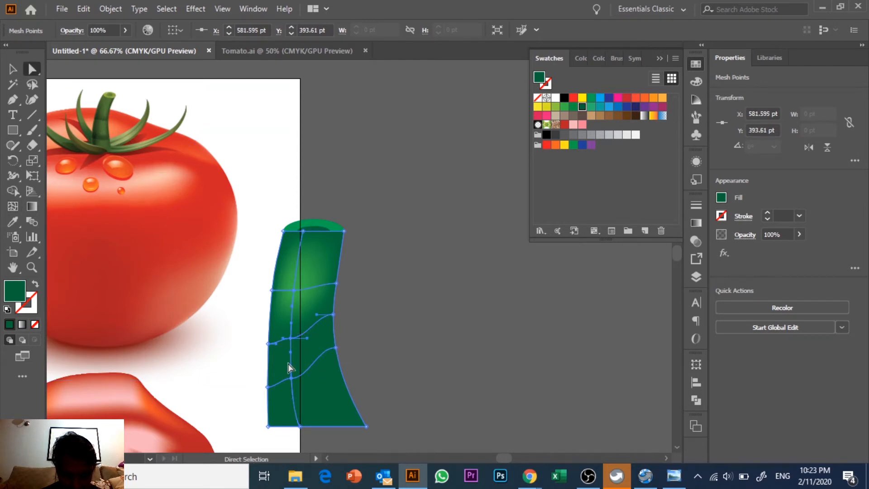
pyautogui.click(563, 110)
pyautogui.hotkey('ctrl', 'z')
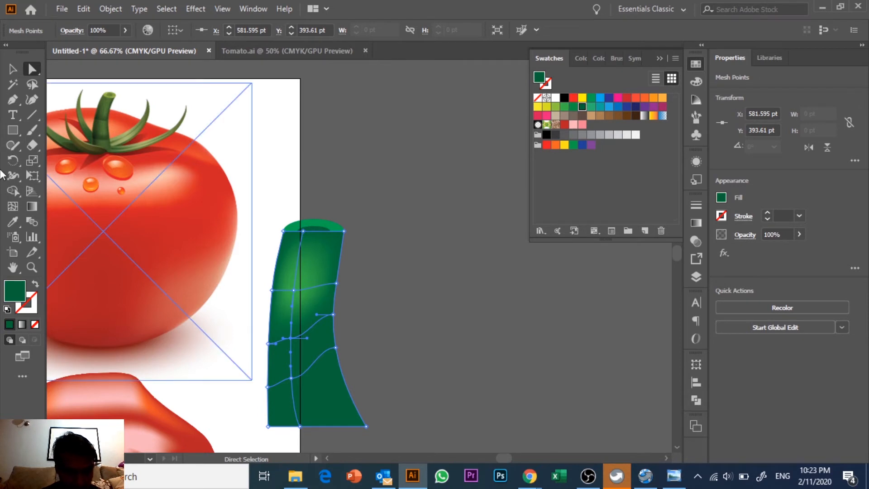
# Add a dark mesh row between the stem's two upper rows, and colour the centre mesh point below it the lighter green
pyautogui.click(12, 208)
pyautogui.click(293, 311)
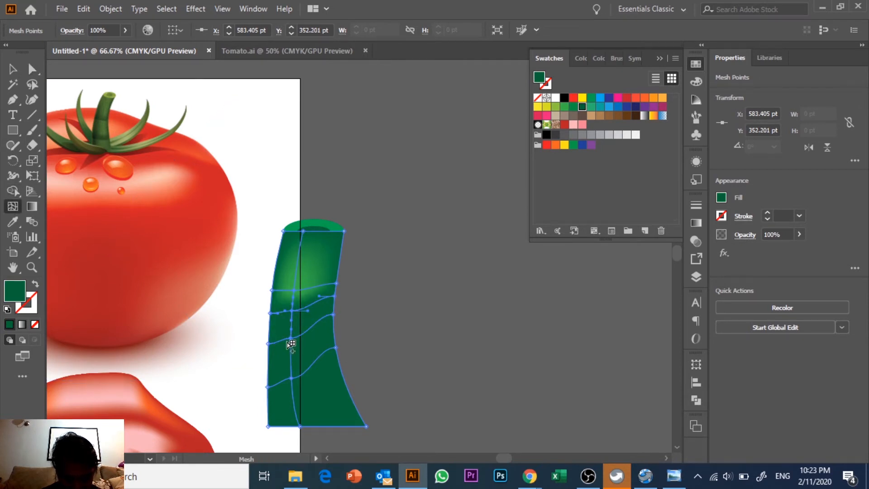
pyautogui.click(33, 69)
pyautogui.click(289, 339)
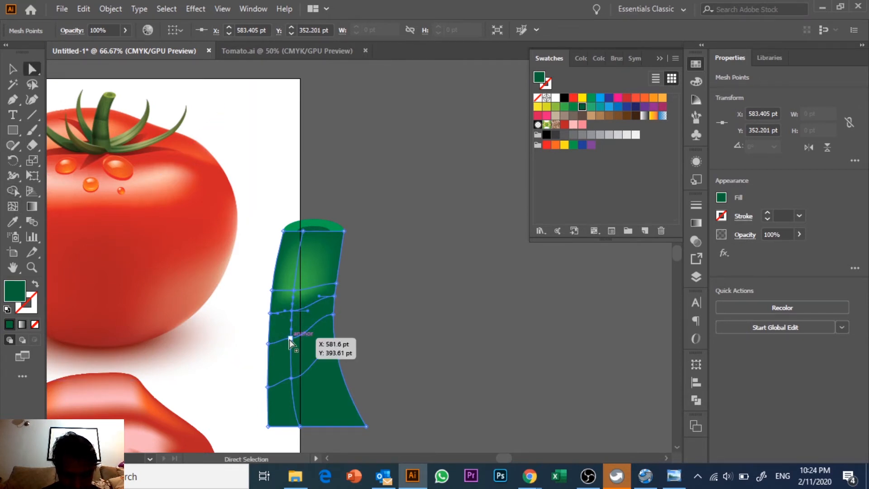
pyautogui.click(564, 109)
pyautogui.click(500, 260)
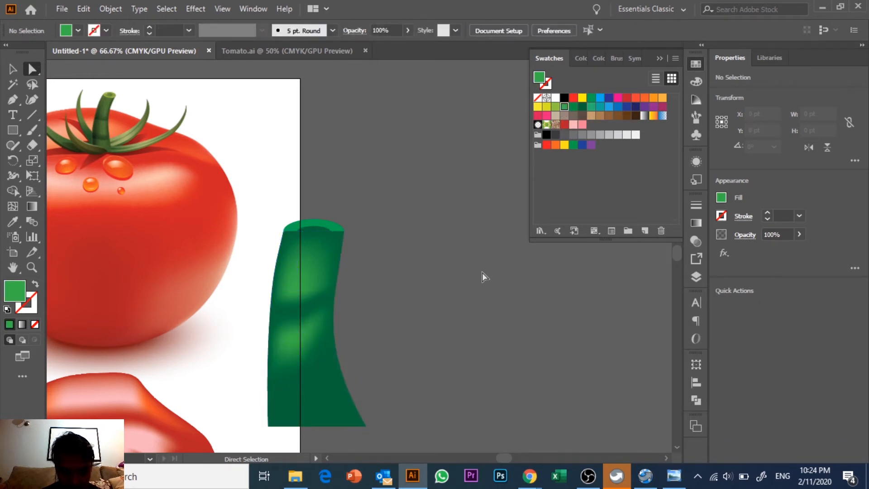
# Add a lighter green mesh row just above the stem's base
pyautogui.scroll(-1, 453, 281)
pyautogui.click(13, 206)
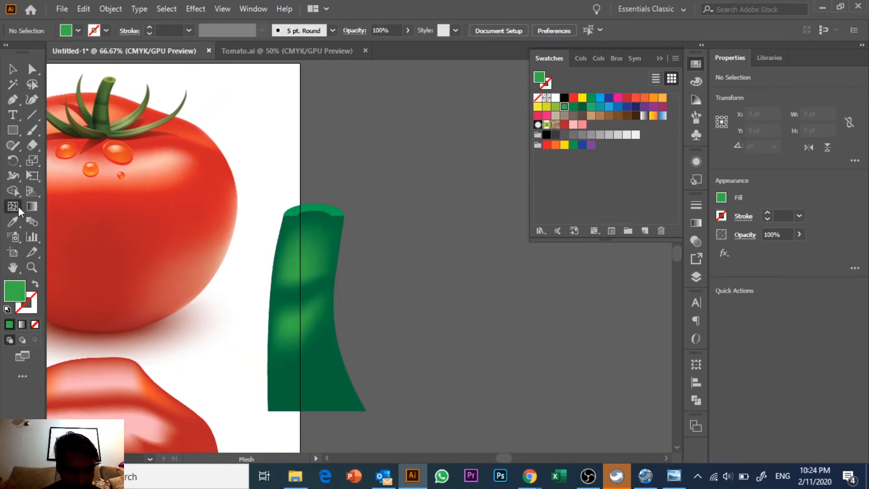
pyautogui.click(295, 389)
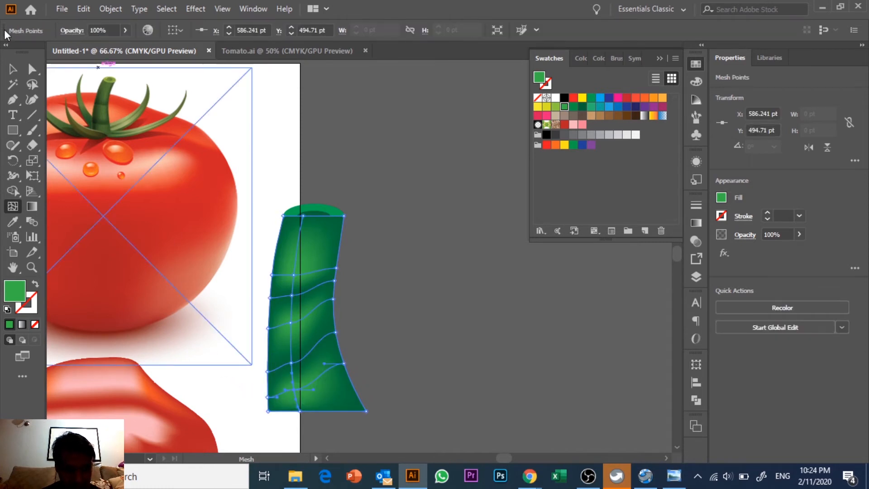
# Reposition the centre and edge points of the stem's two lowest mesh rows so that the rows run flatter across it
pyautogui.click(13, 69)
pyautogui.click(32, 69)
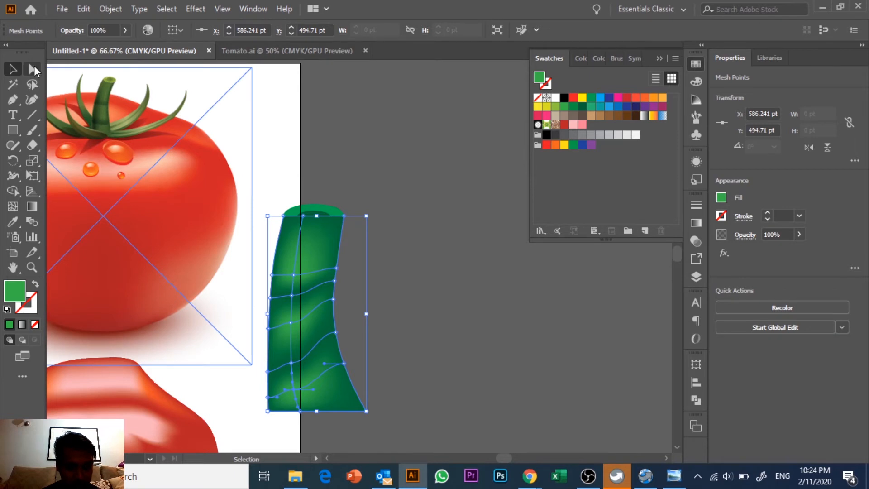
pyautogui.moveTo(291, 364); pyautogui.dragTo(291, 359)
pyautogui.moveTo(337, 335); pyautogui.dragTo(339, 339)
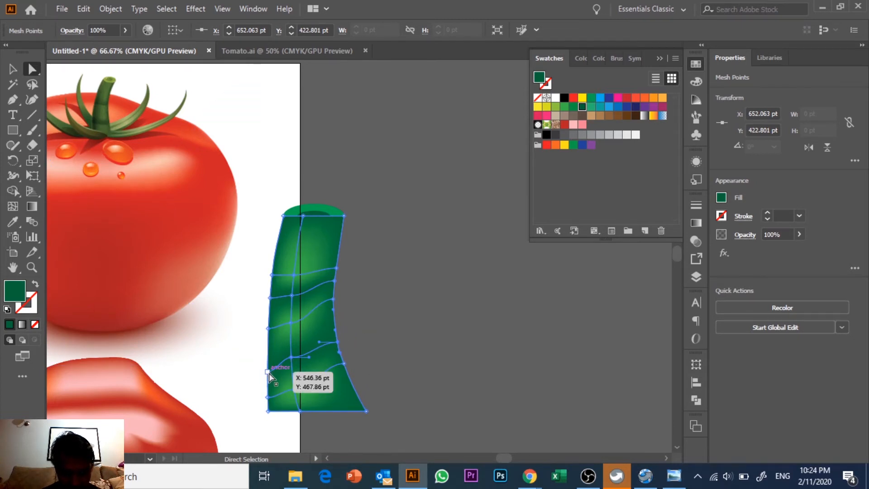
pyautogui.moveTo(268, 372); pyautogui.dragTo(268, 357)
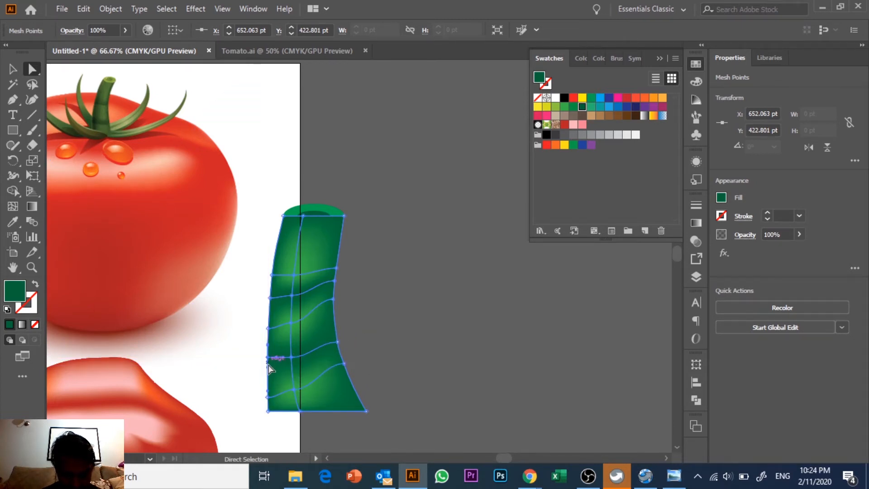
pyautogui.moveTo(271, 398); pyautogui.dragTo(268, 389)
pyautogui.moveTo(344, 364); pyautogui.dragTo(346, 379)
pyautogui.click(363, 381)
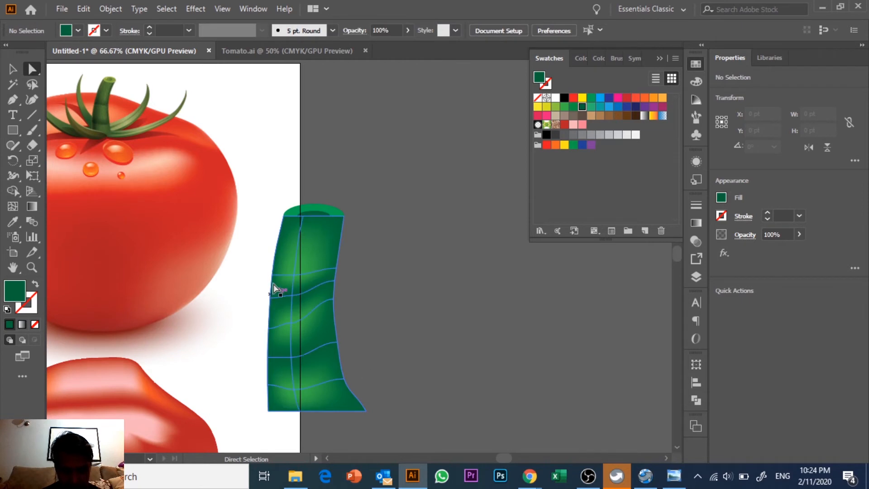
# Bring the two ellipses of the stem's cut end in front of the meshed stem body
pyautogui.click(16, 69)
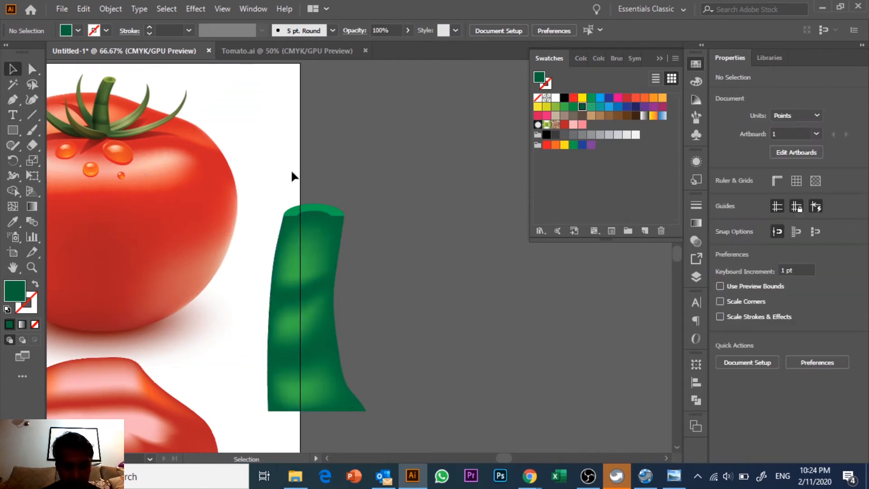
pyautogui.click(350, 212)
pyautogui.rightClick(327, 216)
pyautogui.click(303, 195)
pyautogui.moveTo(311, 206); pyautogui.dragTo(298, 206)
pyautogui.rightClick(299, 206)
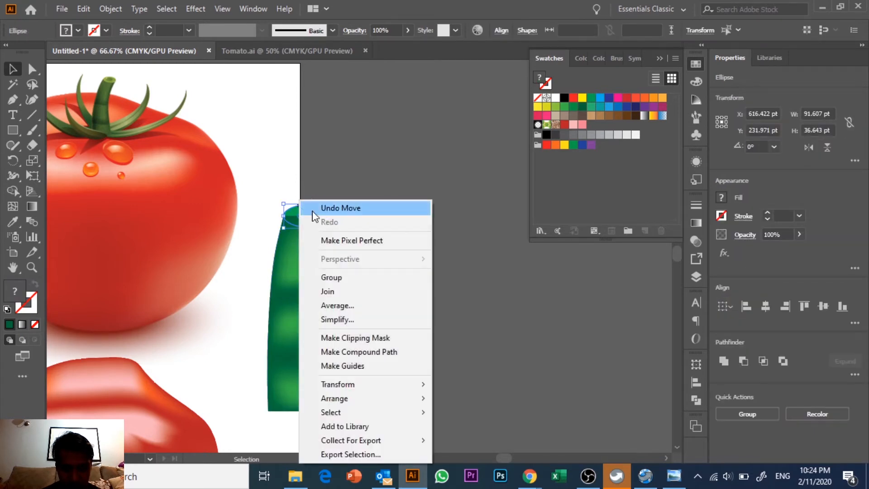
pyautogui.moveTo(365, 398)
pyautogui.click(475, 396)
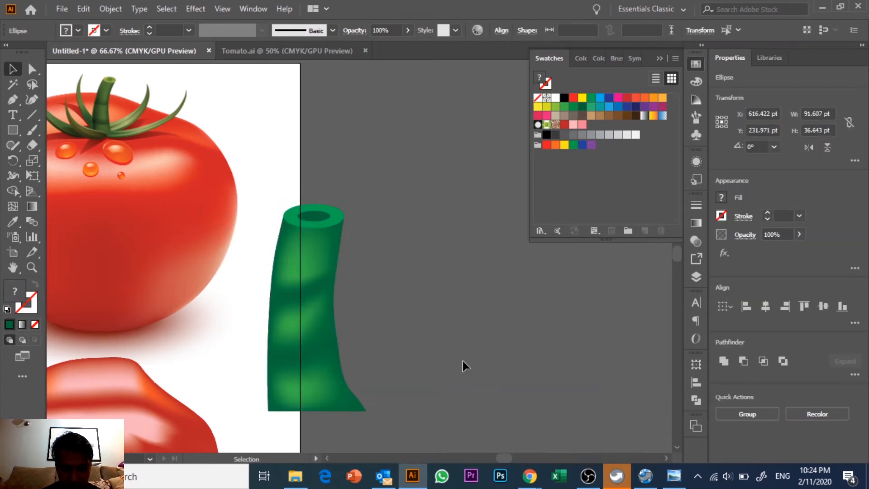
pyautogui.click(471, 370)
# Set up the Pen tool with no fill and a red 1 pt stroke
pyautogui.scroll(-5, 423, 262)
pyautogui.scroll(4, 331, 258)
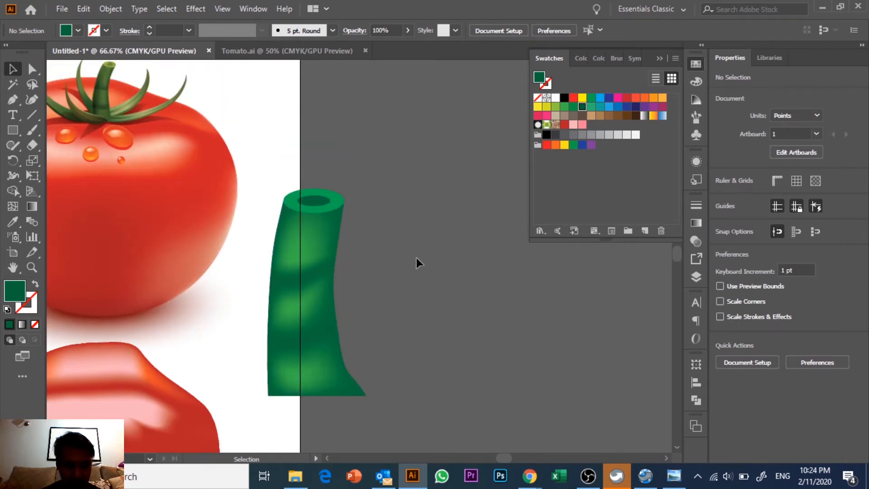
pyautogui.moveTo(243, 191); pyautogui.dragTo(310, 258)
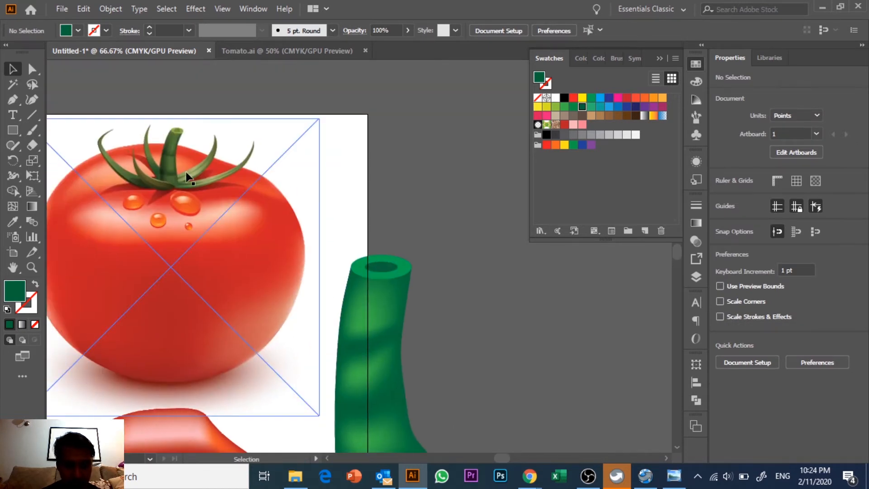
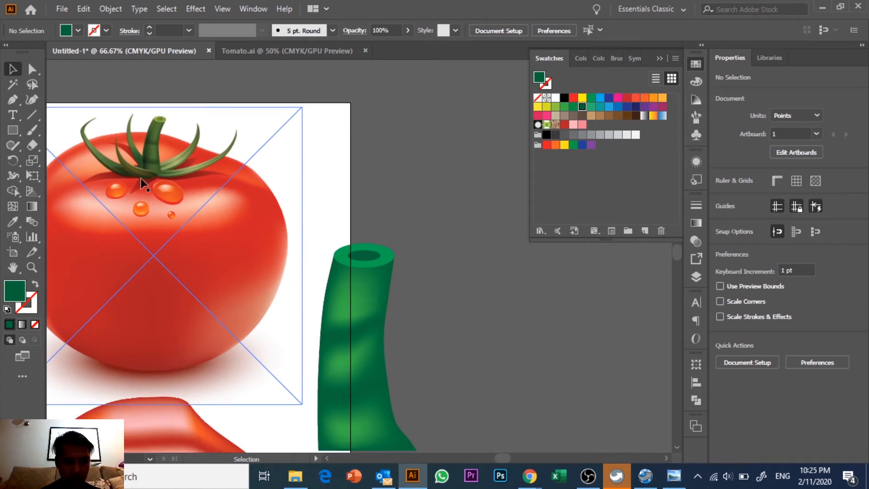
pyautogui.press('p')
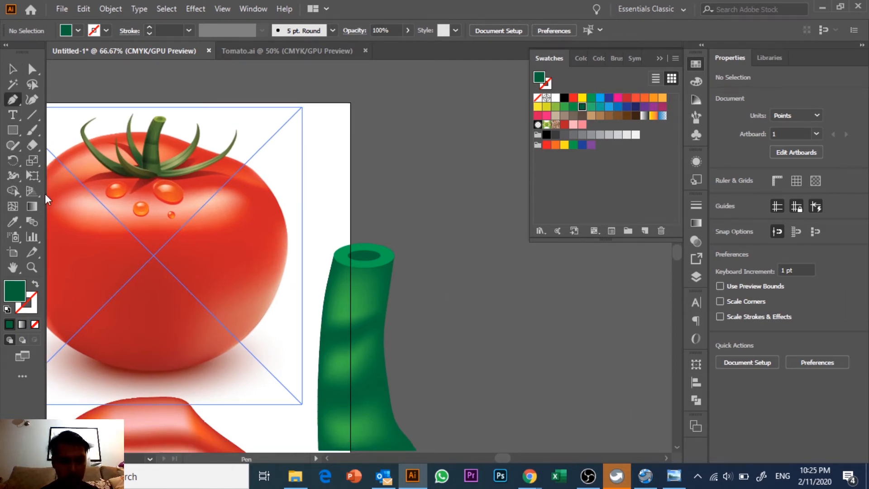
pyautogui.click(14, 100)
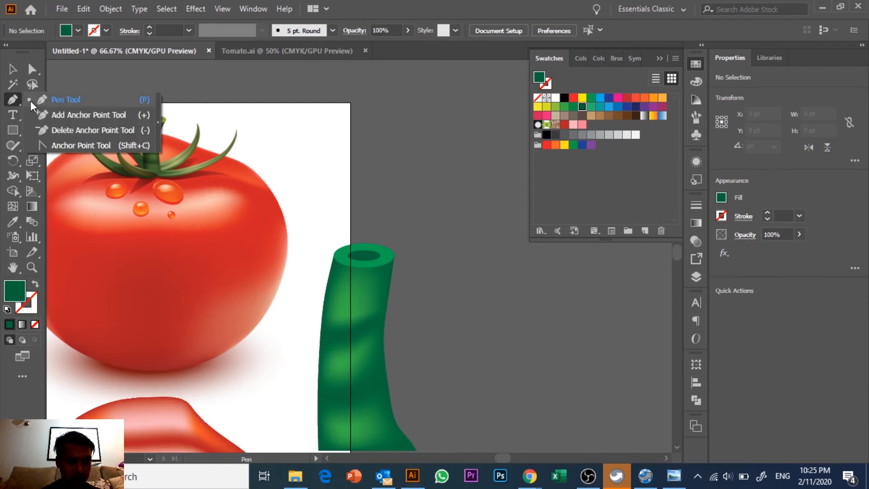
pyautogui.click(106, 30)
pyautogui.click(43, 52)
pyautogui.click(78, 30)
pyautogui.click(78, 30)
pyautogui.click(9, 52)
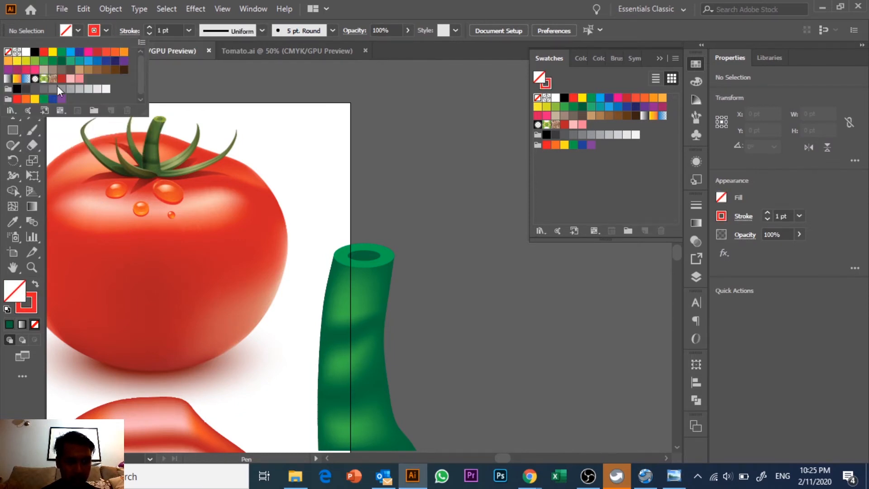
pyautogui.click(493, 2)
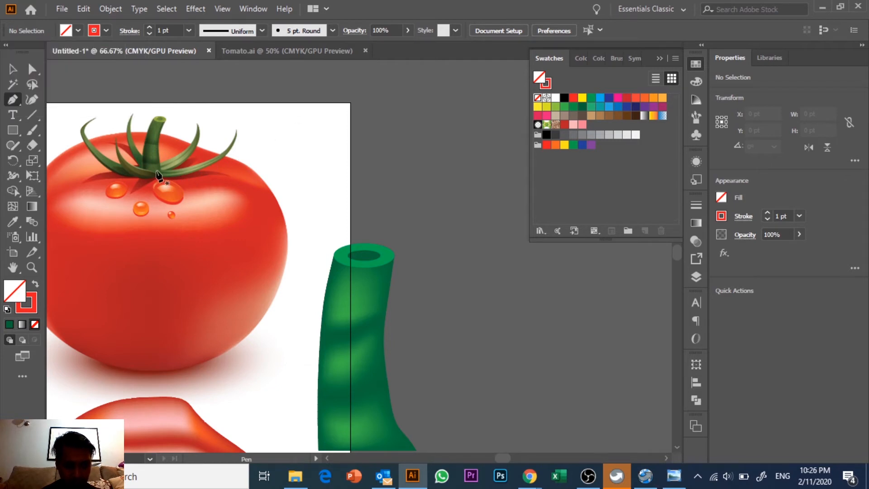
# Draw the upper edge of a long leaf, curving from the lower right side of the stem to a raised tip far to the right
pyautogui.moveTo(411, 271); pyautogui.dragTo(319, 130)
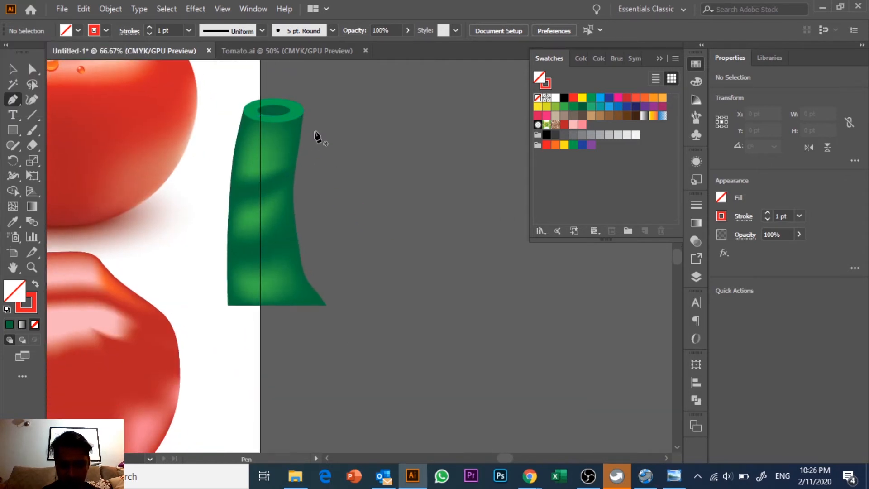
pyautogui.hotkey('ctrl', '-')
pyautogui.moveTo(299, 304); pyautogui.dragTo(247, 351)
pyautogui.click(261, 333)
pyautogui.moveTo(491, 307); pyautogui.dragTo(369, 329)
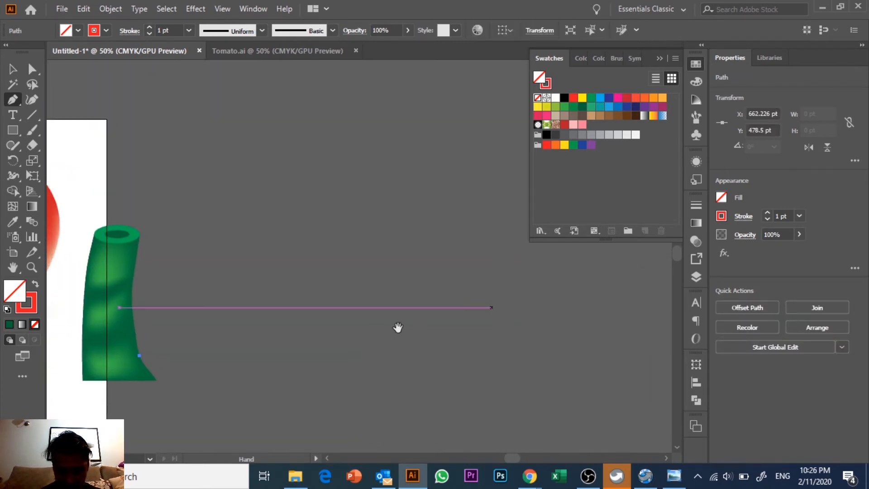
pyautogui.moveTo(419, 291); pyautogui.dragTo(523, 219)
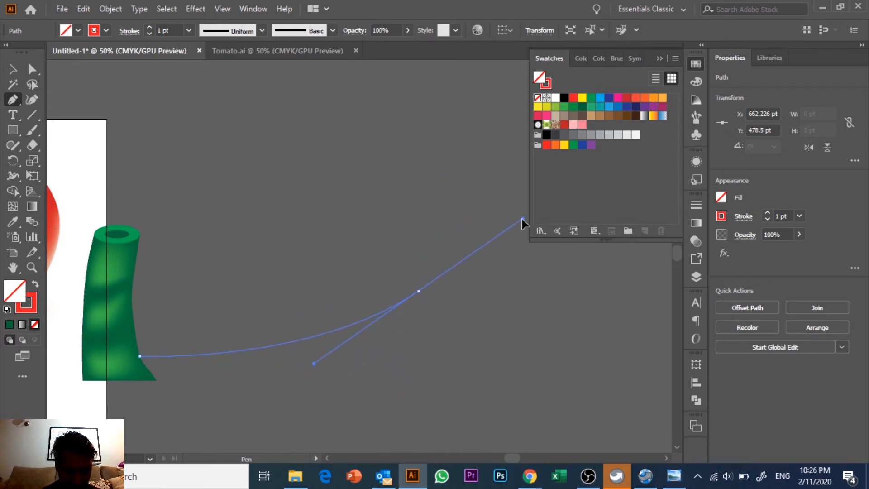
pyautogui.click(419, 291)
pyautogui.moveTo(133, 393); pyautogui.dragTo(338, 358)
pyautogui.press('space')
pyautogui.moveTo(410, 365); pyautogui.dragTo(224, 386)
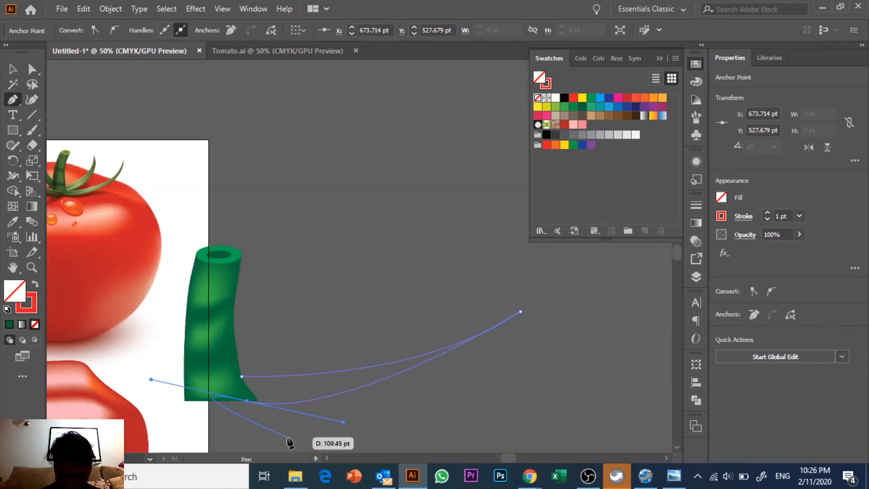
pyautogui.hotkey('ctrl', 'z')
# Draw the long leaf's lower edge back to the stem's base and close the outline, about 697 pt wide and 177 pt high
pyautogui.moveTo(256, 399); pyautogui.dragTo(83, 407)
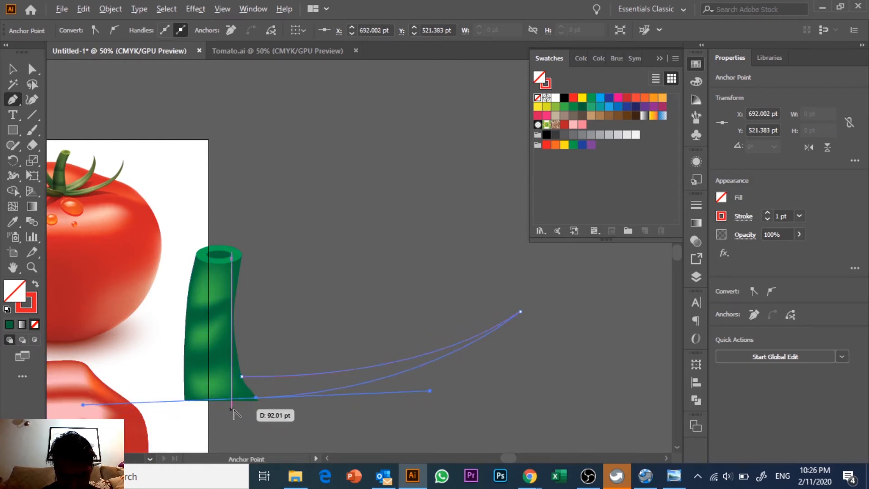
pyautogui.keyDown('alt'); pyautogui.click(257, 400); pyautogui.keyUp('alt')
pyautogui.click(242, 377)
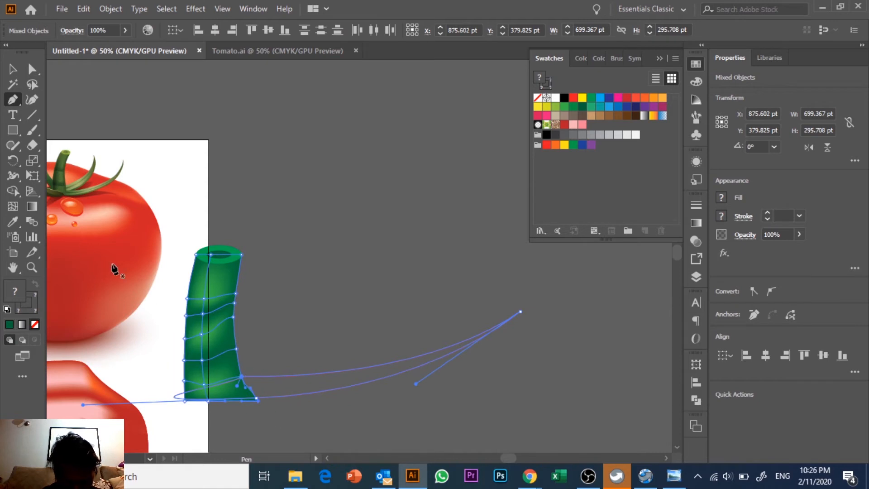
pyautogui.hotkey('ctrl', 'z')
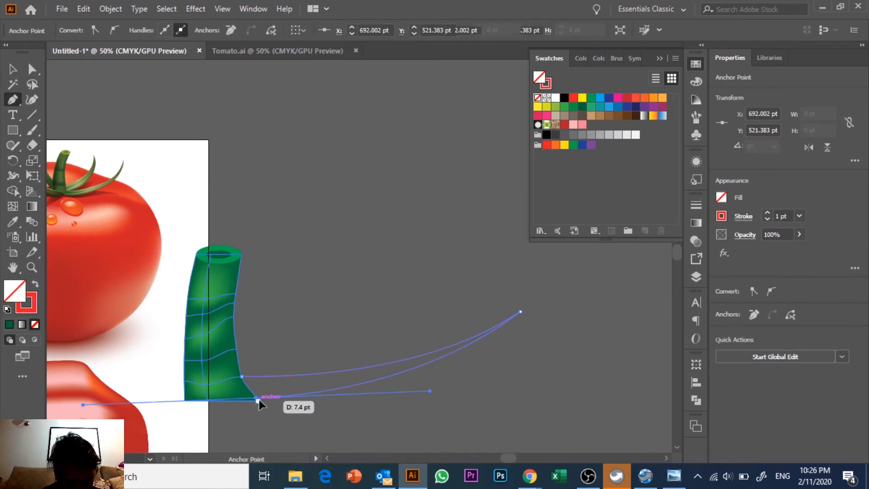
pyautogui.keyDown('alt'); pyautogui.click(258, 401); pyautogui.keyUp('alt')
pyautogui.click(242, 376)
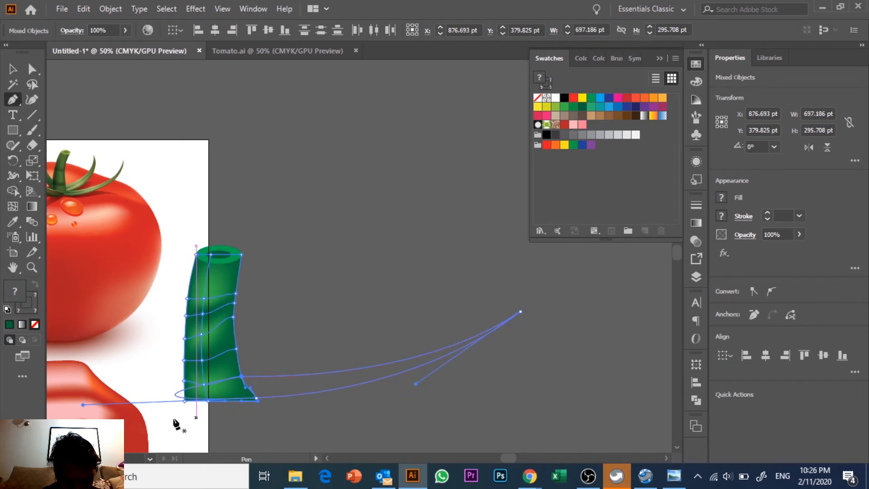
# Shift the finished long leaf outline slightly to the right and deselect it
pyautogui.click(12, 70)
pyautogui.click(404, 349)
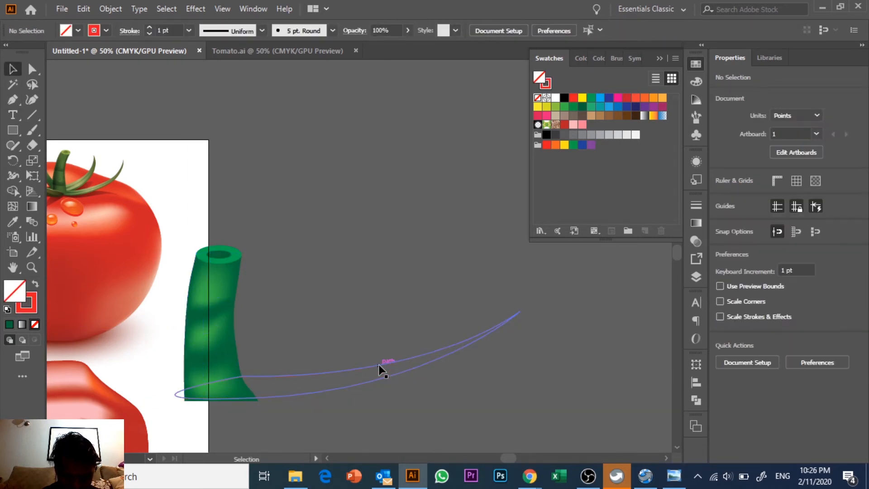
pyautogui.moveTo(382, 365)
pyautogui.mouseDown()
pyautogui.moveTo(424, 365)
pyautogui.moveTo(398, 364)
pyautogui.mouseUp()
pyautogui.click(419, 402)
# Draw the lower edge of a shorter second leaf, curving from the stem's base up to a pointed tip above the long right leaf
pyautogui.press('space')
pyautogui.moveTo(302, 313); pyautogui.dragTo(363, 367)
pyautogui.scroll(-4, 439, 346)
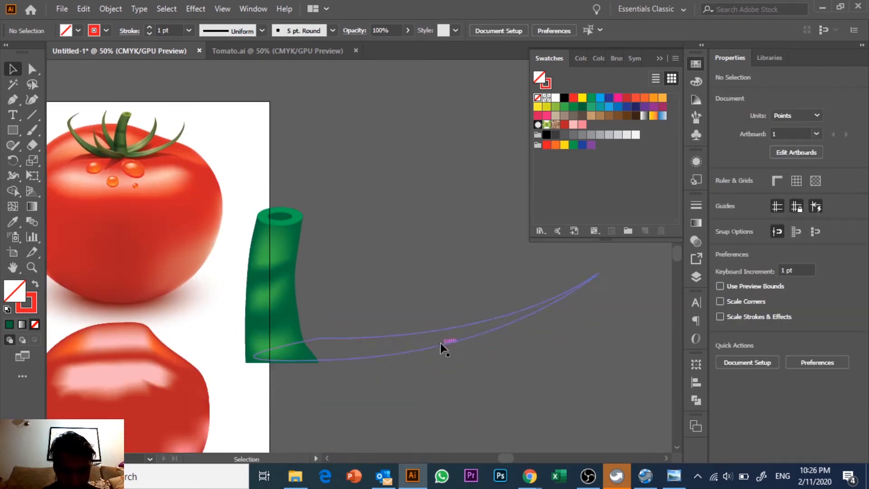
pyautogui.scroll(1, 437, 329)
pyautogui.press('p')
pyautogui.click(288, 321)
pyautogui.moveTo(432, 235); pyautogui.dragTo(459, 148)
pyautogui.click(432, 234)
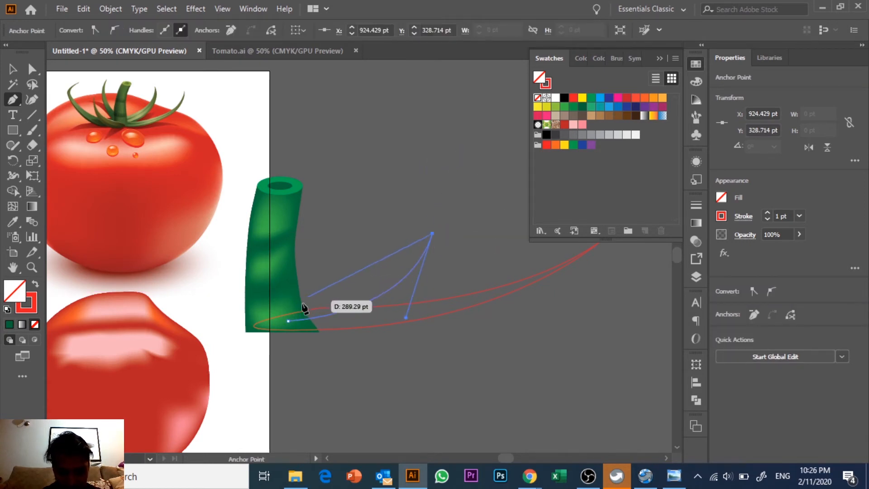
# Draw the shorter right leaf's upper edge back to the stem, close the outline at its starting point and deselect it
pyautogui.moveTo(280, 307); pyautogui.dragTo(163, 320)
pyautogui.moveTo(303, 317); pyautogui.dragTo(284, 313)
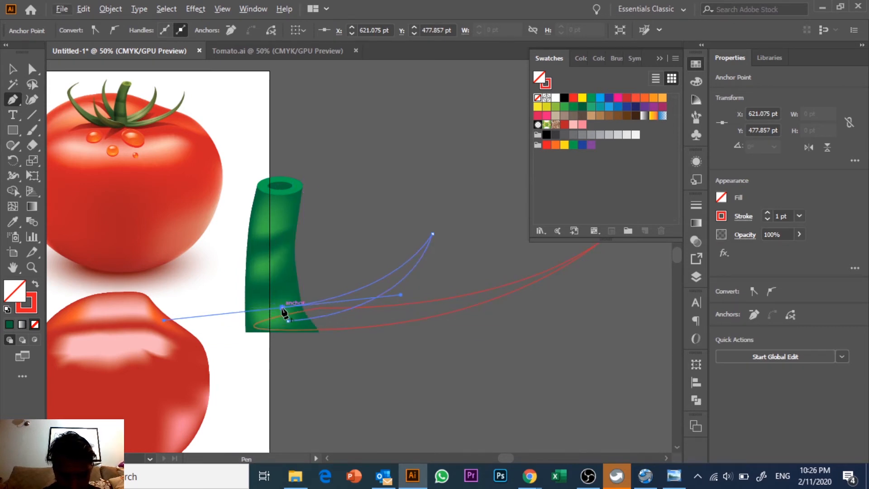
pyautogui.click(282, 308)
pyautogui.click(288, 321)
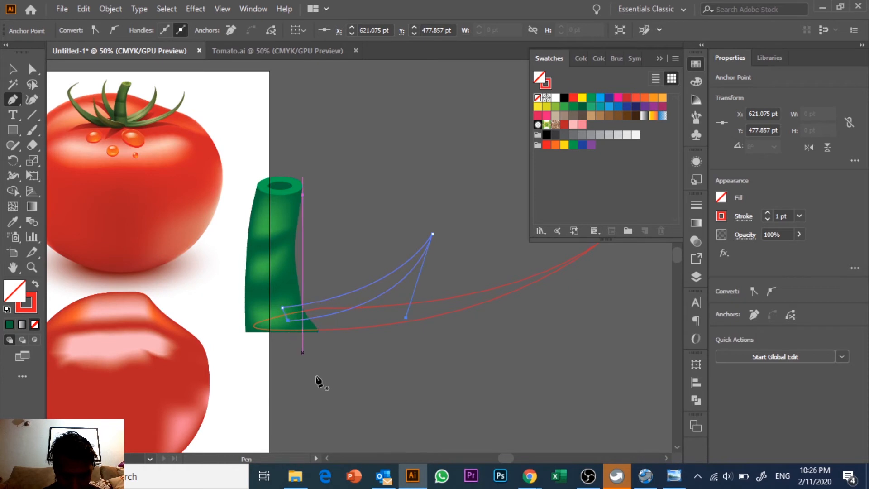
pyautogui.press('v')
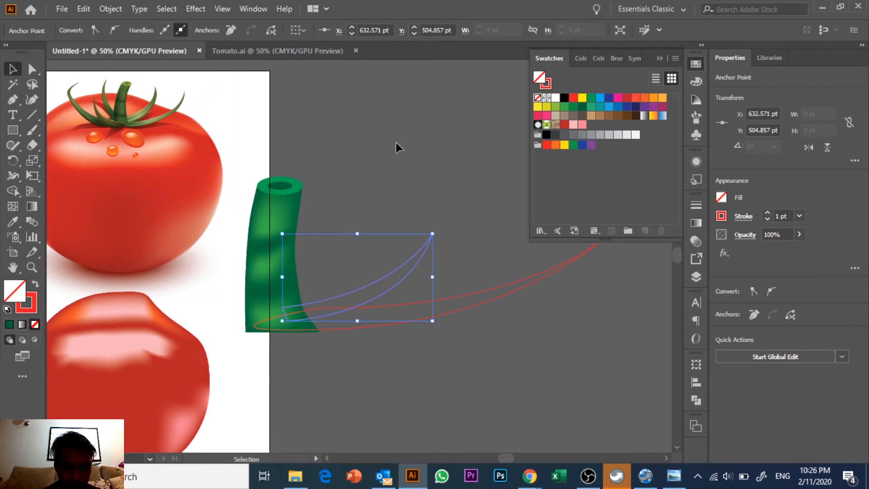
pyautogui.click(425, 216)
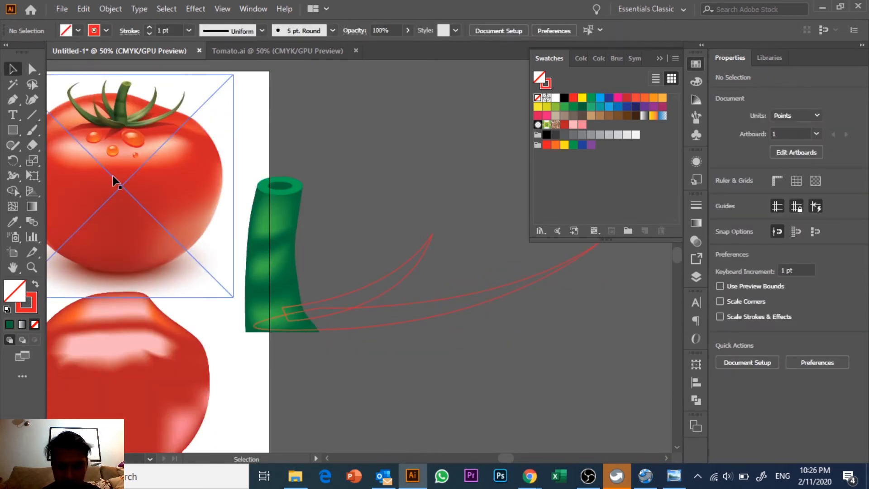
# Draw a closed, short upright leaf outline with a pointed tip beside the stem's left edge, rooted in the stem's base
pyautogui.press('p')
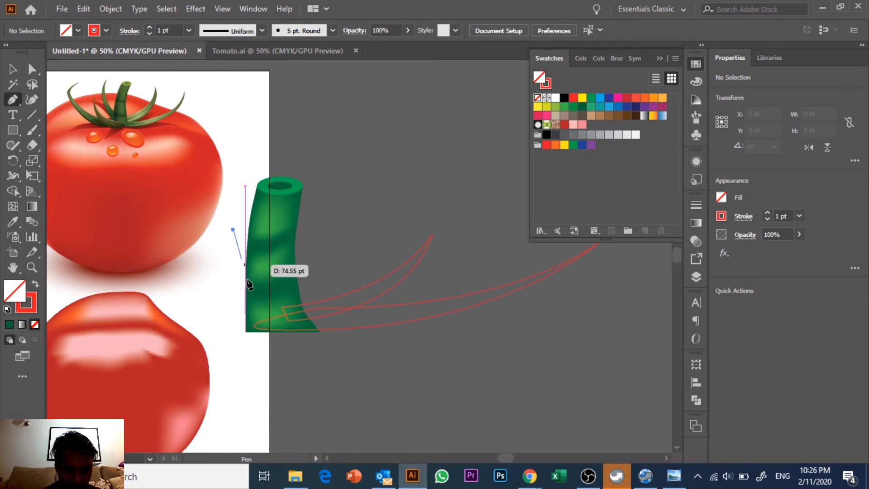
pyautogui.click(233, 230)
pyautogui.moveTo(274, 314); pyautogui.dragTo(319, 325)
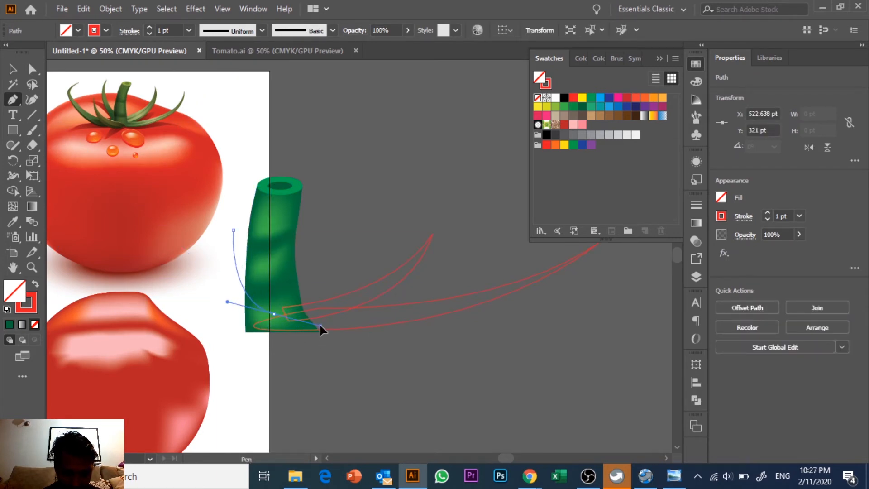
pyautogui.click(275, 314)
pyautogui.click(245, 325)
pyautogui.moveTo(234, 230); pyautogui.dragTo(248, 190)
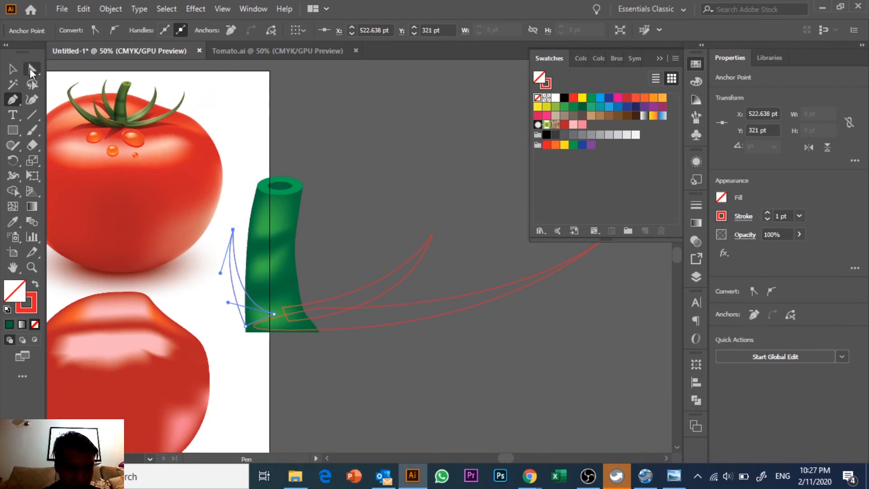
pyautogui.click(14, 69)
pyautogui.click(252, 135)
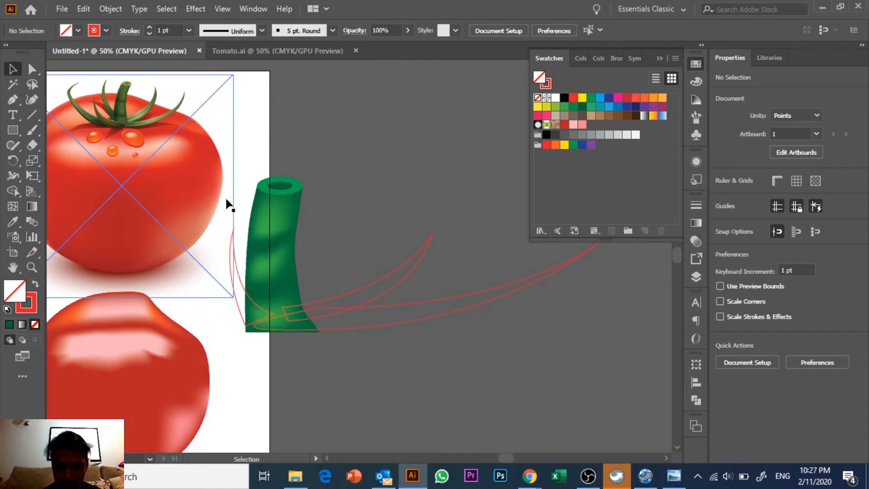
# Draw a closed long leaf outline sweeping left from the stem's base, with its pointed tip hooked upward
pyautogui.press('p')
pyautogui.click(253, 313)
pyautogui.moveTo(309, 365); pyautogui.dragTo(531, 434)
pyautogui.moveTo(355, 339); pyautogui.dragTo(352, 294)
pyautogui.moveTo(361, 346); pyautogui.dragTo(367, 313)
pyautogui.moveTo(344, 355); pyautogui.dragTo(350, 371)
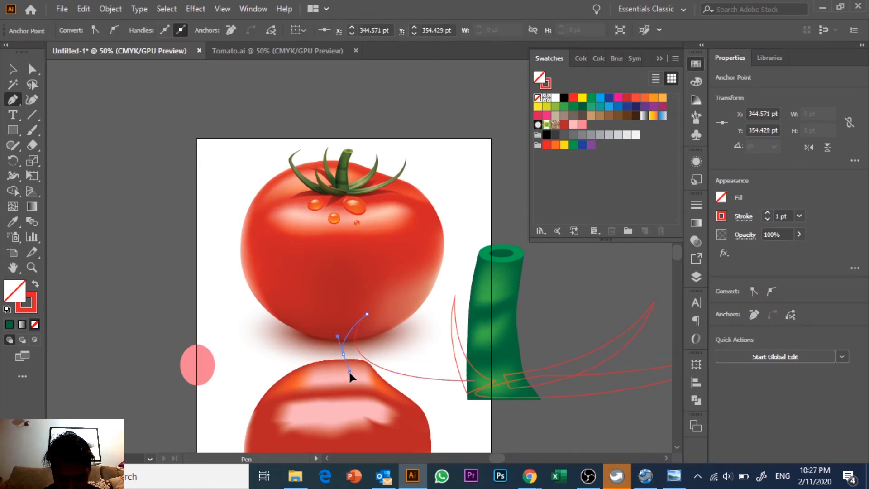
pyautogui.moveTo(479, 396); pyautogui.dragTo(522, 390)
pyautogui.click(479, 396)
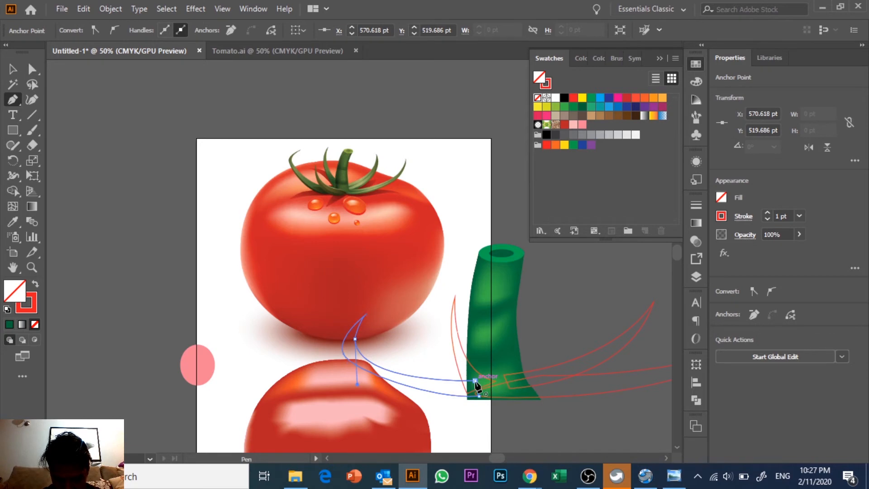
pyautogui.click(18, 70)
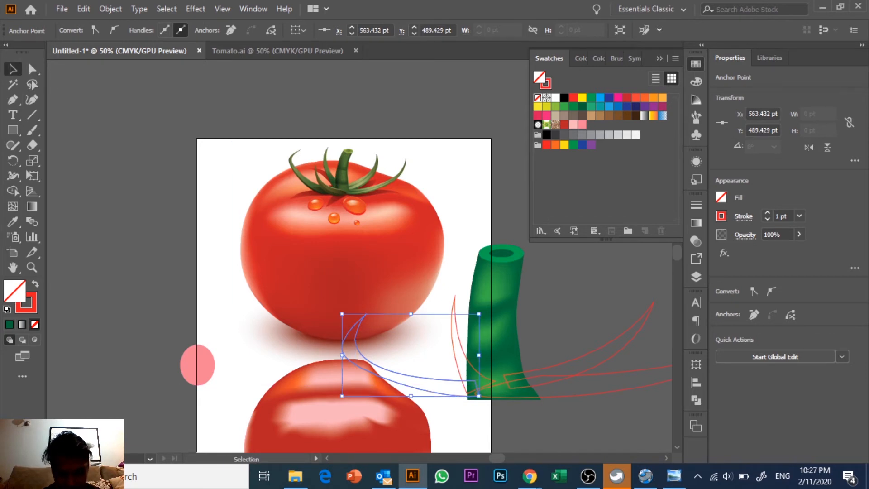
pyautogui.click(611, 419)
# Draw a closed shorter leaf outline from the stem's base to a pointed tip just below the long left leaf
pyautogui.scroll(-2, 611, 420)
pyautogui.press('p')
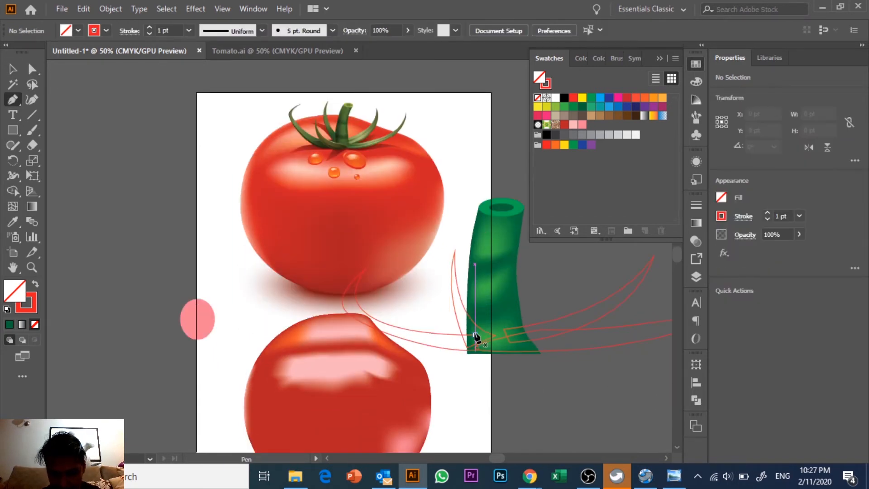
pyautogui.click(481, 333)
pyautogui.moveTo(390, 301); pyautogui.dragTo(363, 255)
pyautogui.click(390, 301)
pyautogui.moveTo(489, 348); pyautogui.dragTo(558, 335)
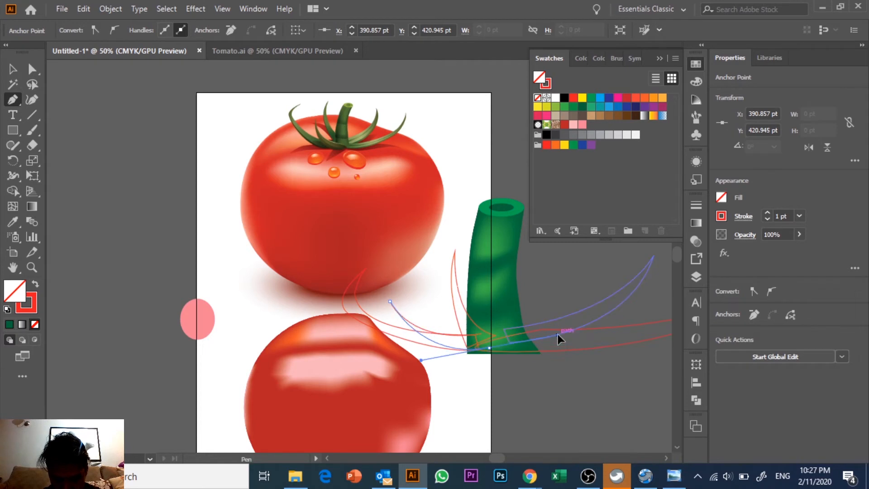
pyautogui.click(489, 348)
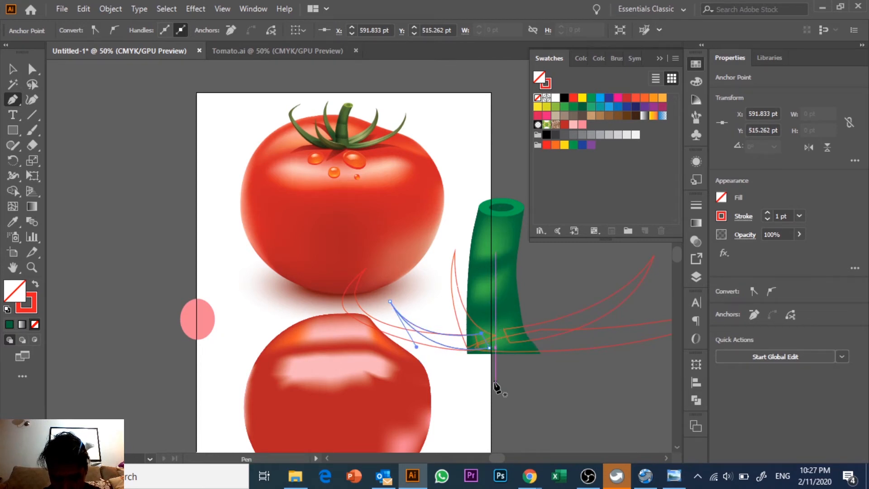
pyautogui.click(20, 72)
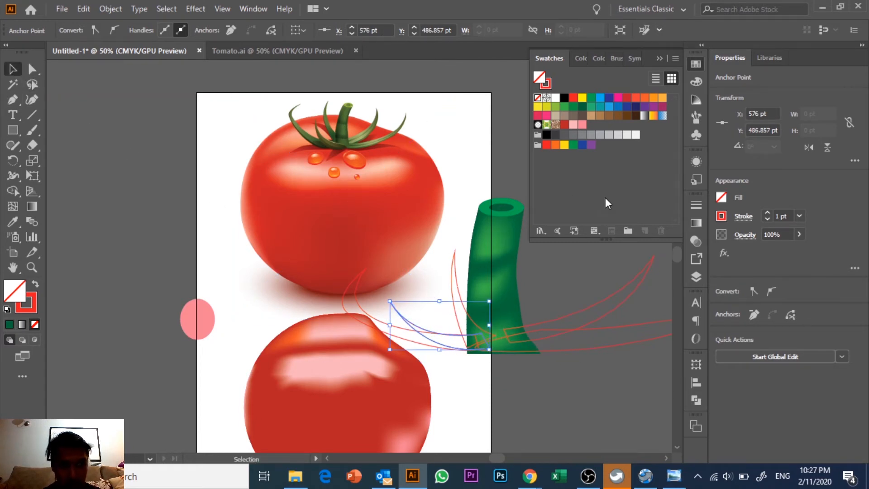
pyautogui.click(514, 129)
# Fill the long right leaf with the default white-to-black linear gradient and float the gradient settings beside the artwork
pyautogui.moveTo(512, 185); pyautogui.dragTo(259, 150)
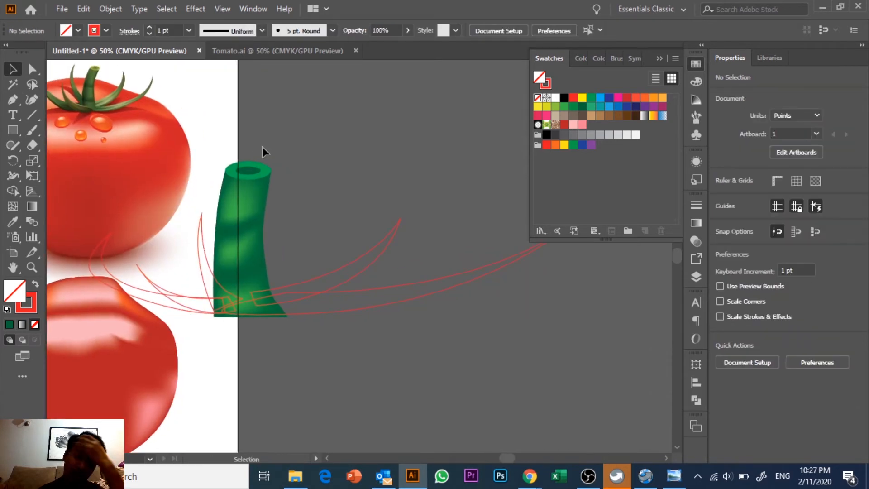
pyautogui.moveTo(336, 182); pyautogui.dragTo(412, 210)
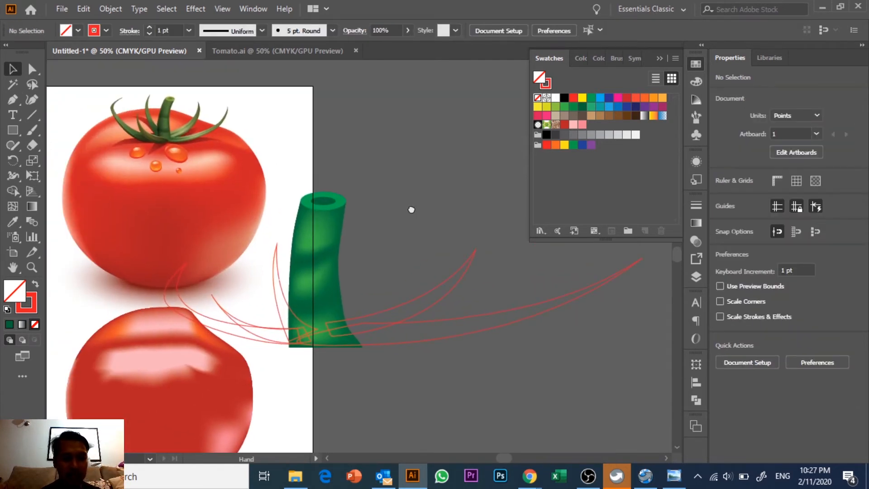
pyautogui.moveTo(358, 221); pyautogui.dragTo(259, 157)
pyautogui.click(343, 252)
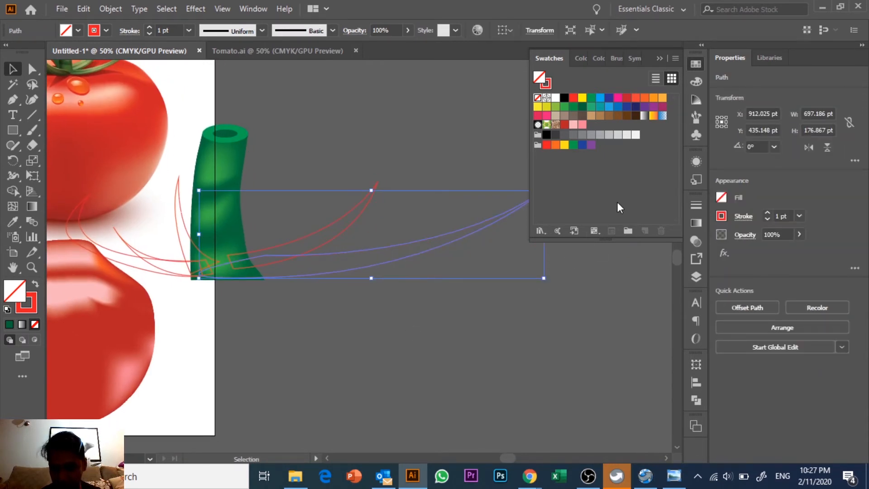
pyautogui.click(693, 226)
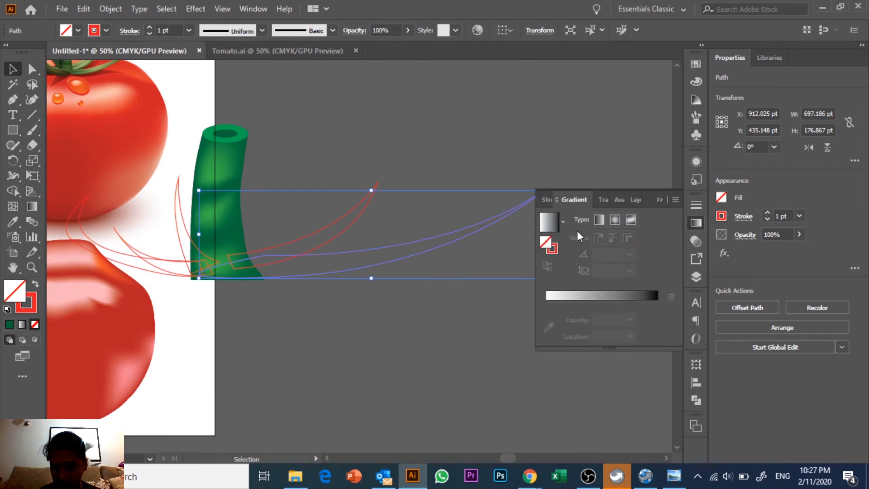
pyautogui.click(547, 225)
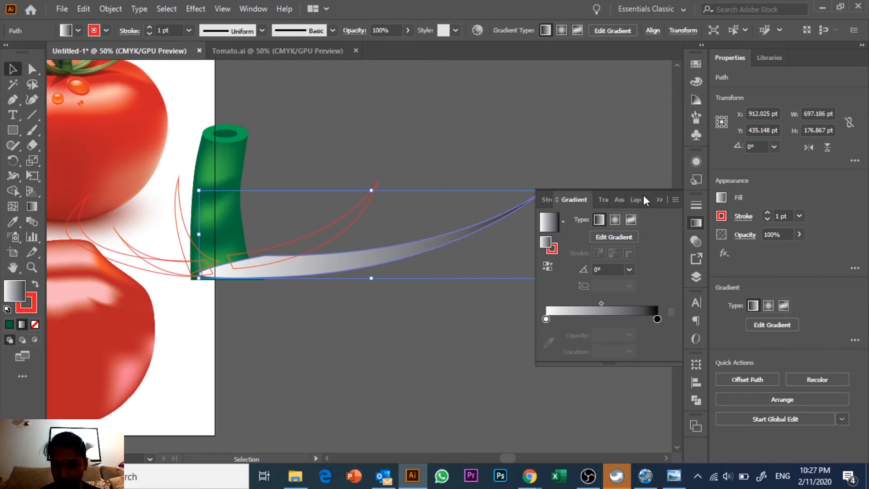
pyautogui.moveTo(642, 192); pyautogui.dragTo(572, 226)
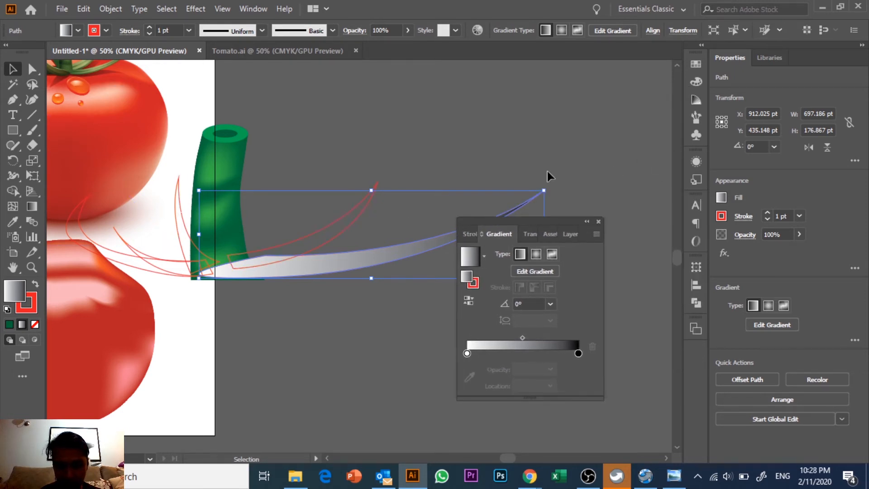
# Recolour the leaf's gradient with a dark green end stop, a lighter green start stop and a C=75 M=0 Y=100 K=0 middle stop
pyautogui.click(693, 65)
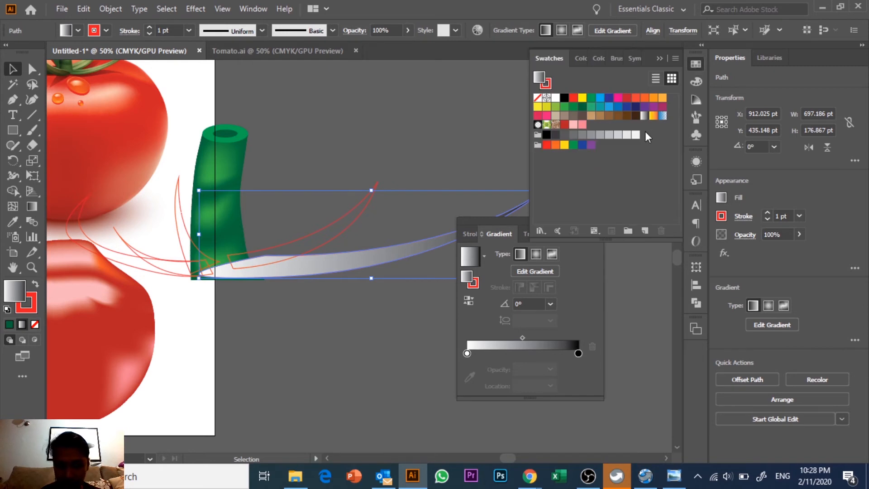
pyautogui.moveTo(578, 110); pyautogui.dragTo(580, 352)
pyautogui.moveTo(569, 107); pyautogui.dragTo(468, 353)
pyautogui.doubleClick(525, 353)
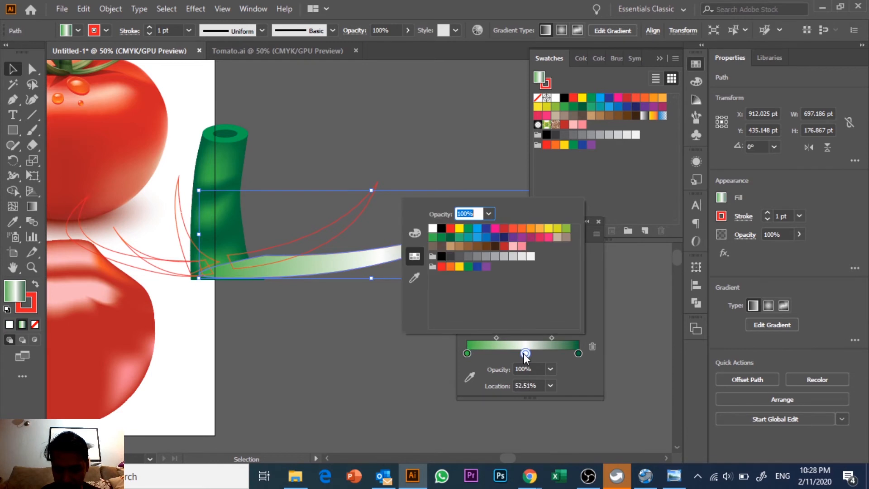
pyautogui.click(432, 237)
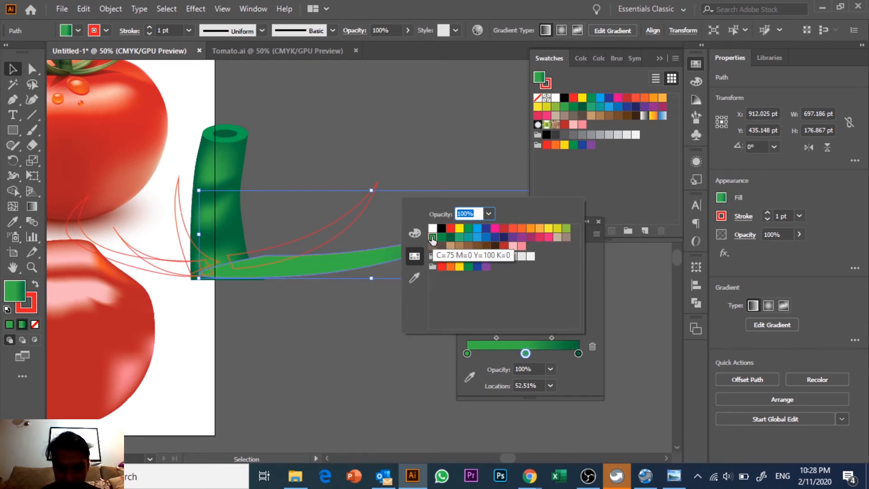
# Recolour the leaf gradient's middle stop yellow-green (C=50 M=0 Y=100 K=0) and its start stop dark green
pyautogui.click(566, 229)
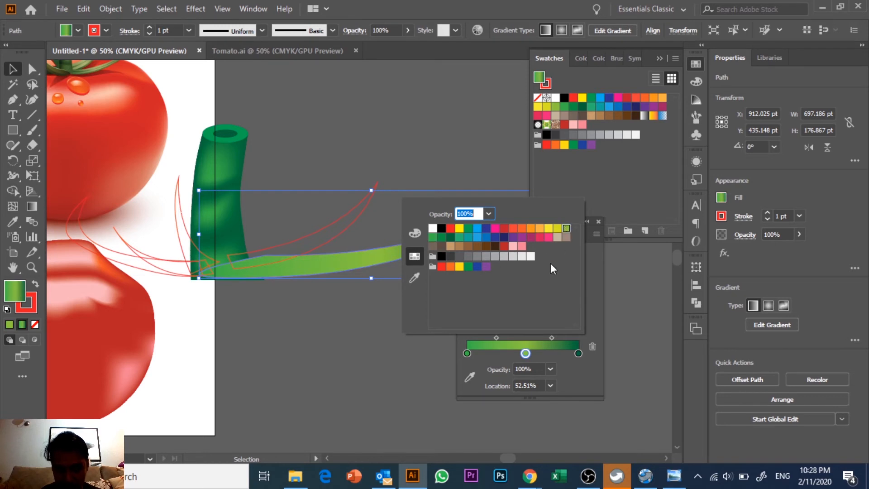
pyautogui.click(404, 152)
pyautogui.moveTo(444, 146); pyautogui.dragTo(315, 165)
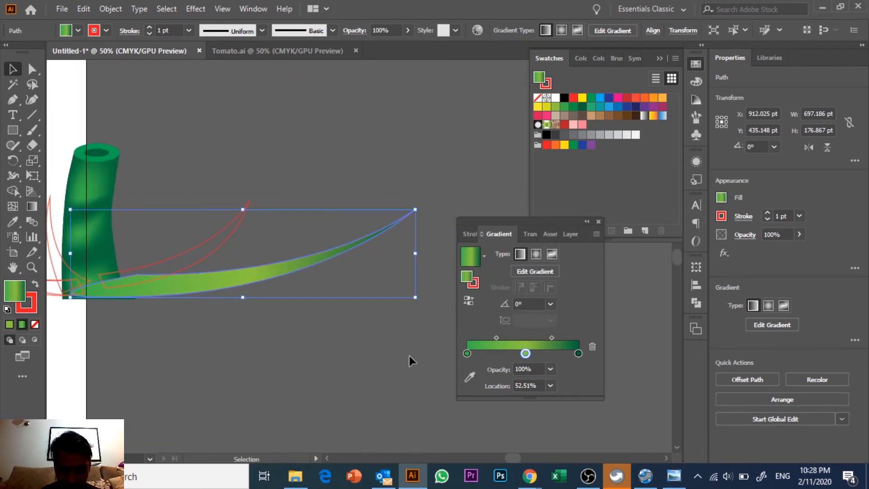
pyautogui.doubleClick(467, 353)
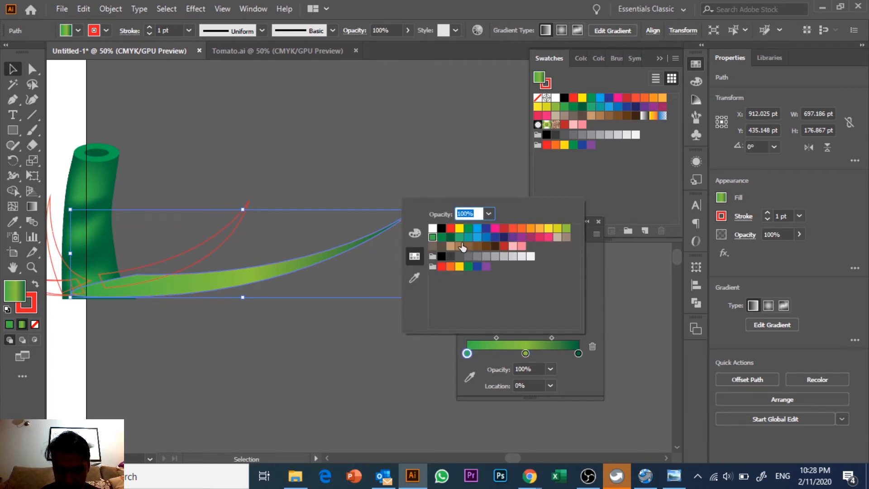
pyautogui.click(451, 237)
pyautogui.click(399, 188)
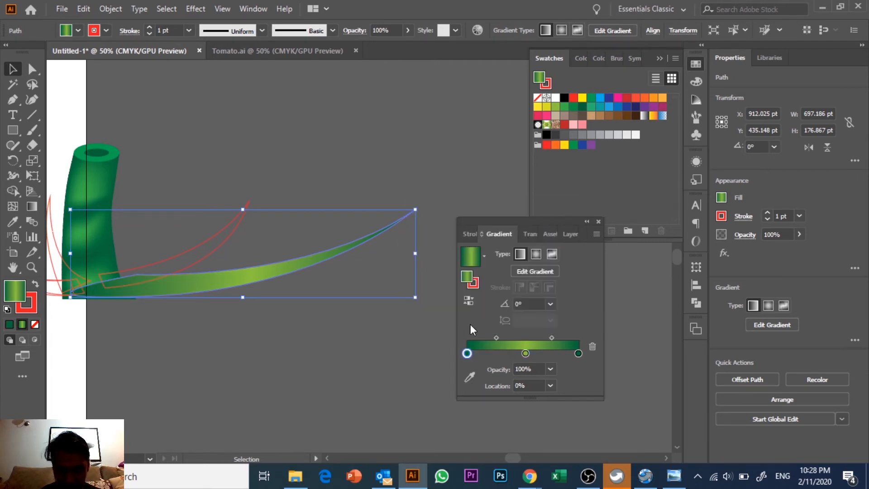
pyautogui.doubleClick(525, 353)
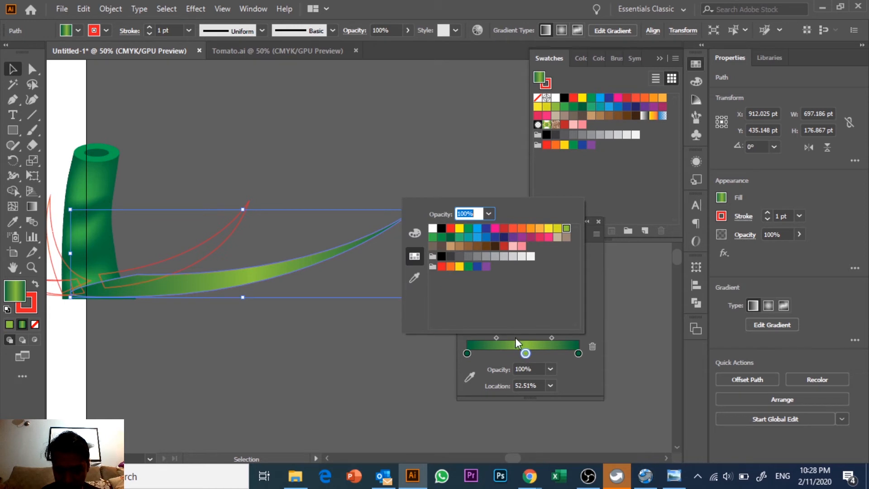
pyautogui.click(414, 234)
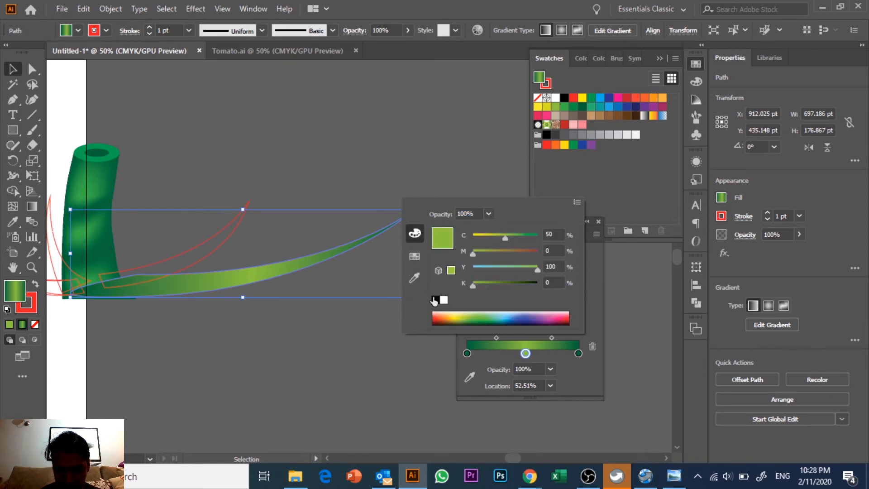
pyautogui.click(416, 277)
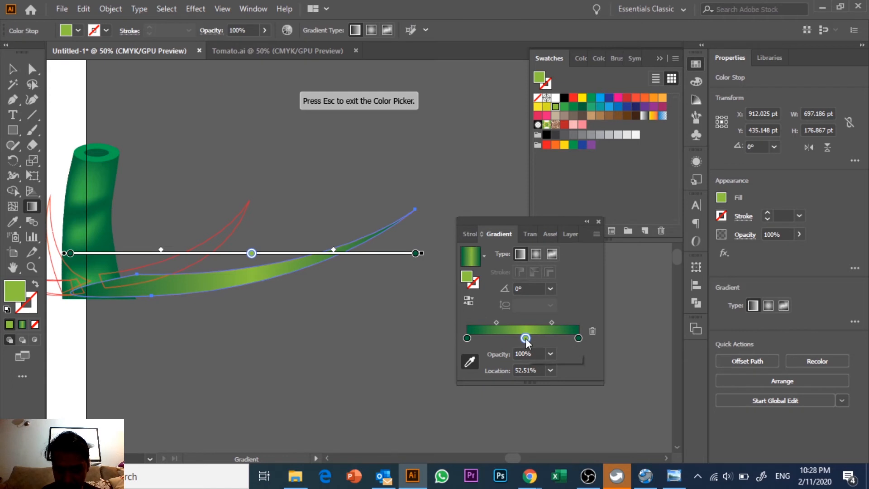
pyautogui.doubleClick(525, 338)
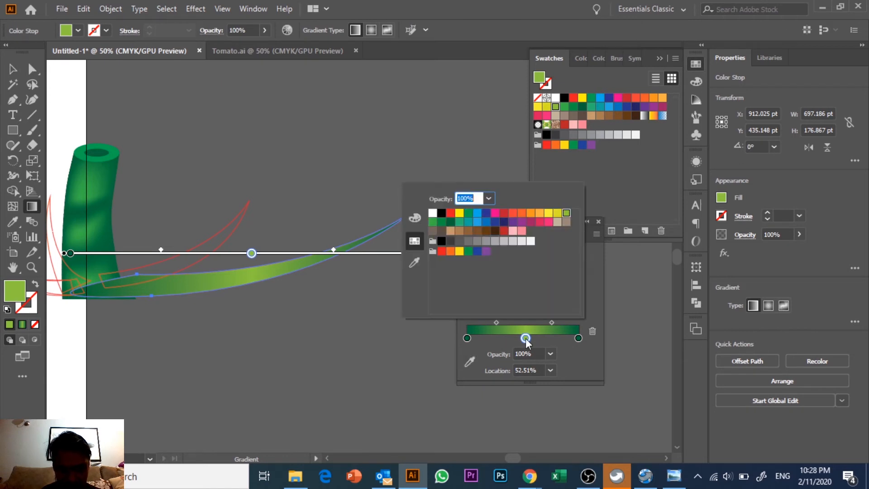
pyautogui.click(546, 111)
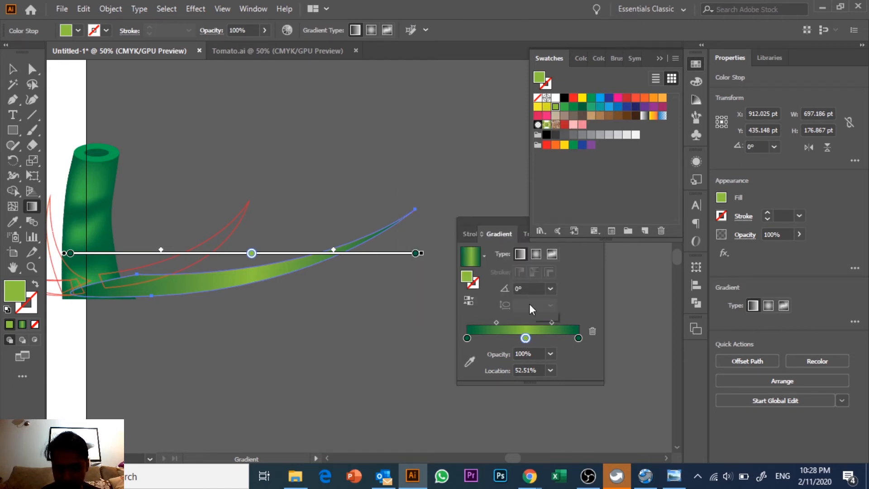
# Remove the red outline from the gradient-filled long right leaf
pyautogui.click(14, 71)
pyautogui.click(342, 121)
pyautogui.press('space')
pyautogui.moveTo(326, 138); pyautogui.dragTo(244, 171)
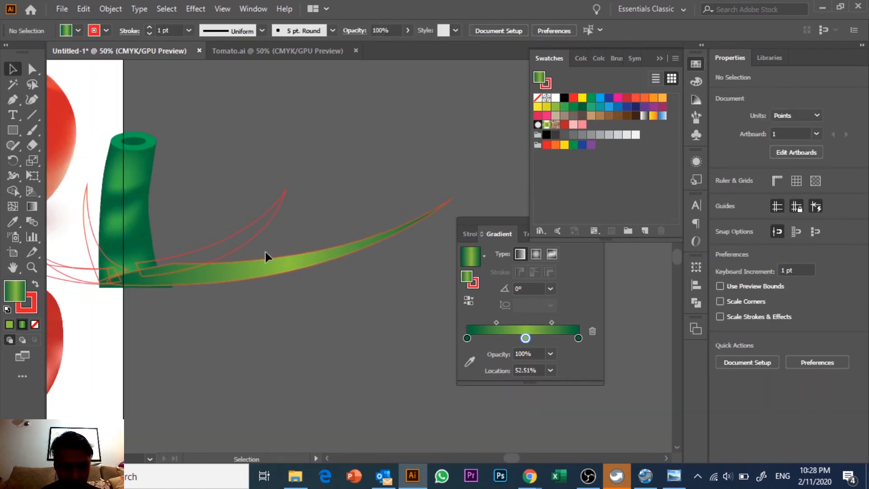
pyautogui.click(267, 263)
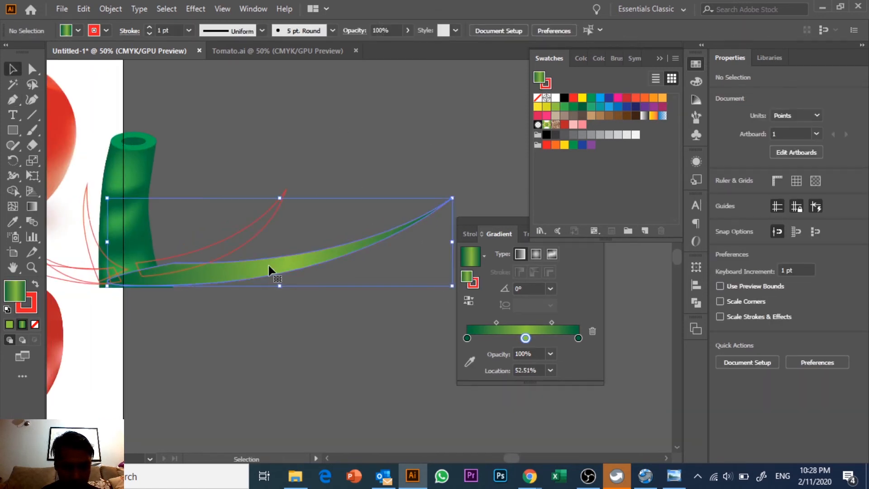
pyautogui.click(105, 31)
pyautogui.click(8, 53)
pyautogui.click(200, 115)
pyautogui.press('space')
pyautogui.moveTo(186, 122)
pyautogui.mouseDown()
pyautogui.moveTo(246, 165)
pyautogui.moveTo(420, 189)
pyautogui.moveTo(364, 186)
pyautogui.moveTo(168, 123)
pyautogui.mouseUp()
pyautogui.press('space')
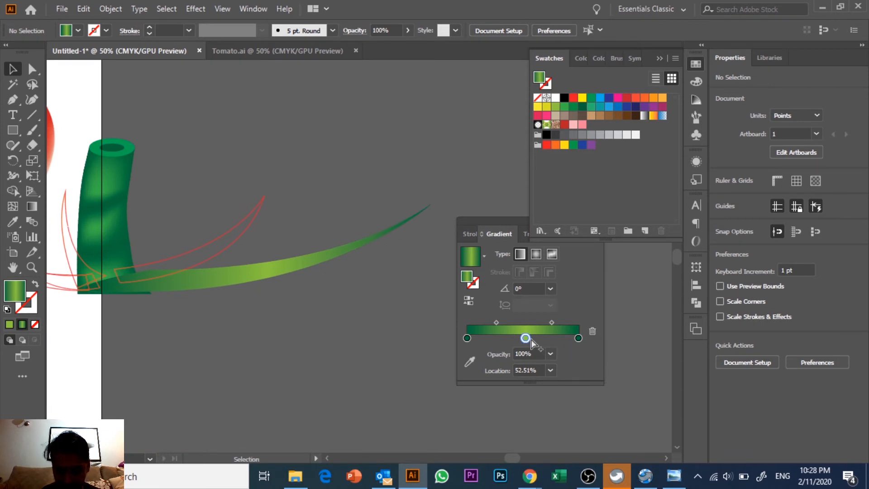
pyautogui.doubleClick(17, 296)
pyautogui.click(302, 68)
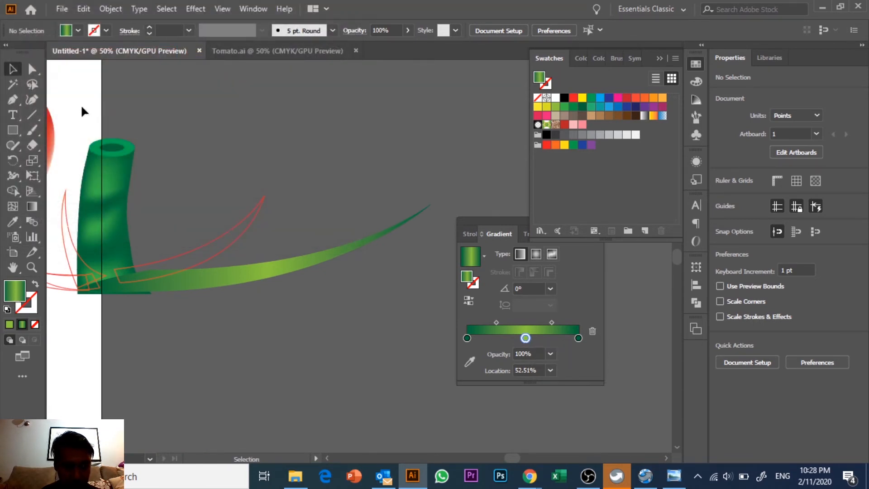
# Draw a sample rectangle about 63 by 103 pt above the leaf and fill it with the C=50 M=0 Y=100 K=0 green
pyautogui.click(15, 130)
pyautogui.moveTo(327, 127); pyautogui.dragTo(359, 178)
pyautogui.click(12, 69)
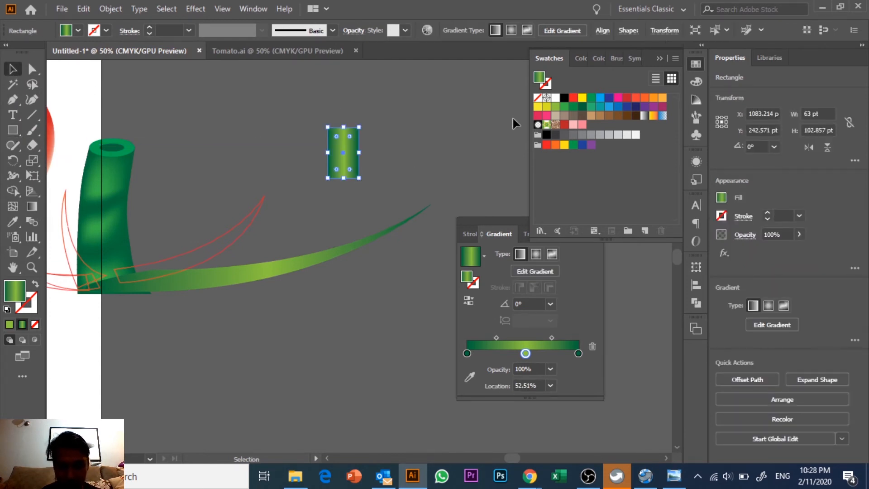
pyautogui.click(556, 108)
pyautogui.click(423, 156)
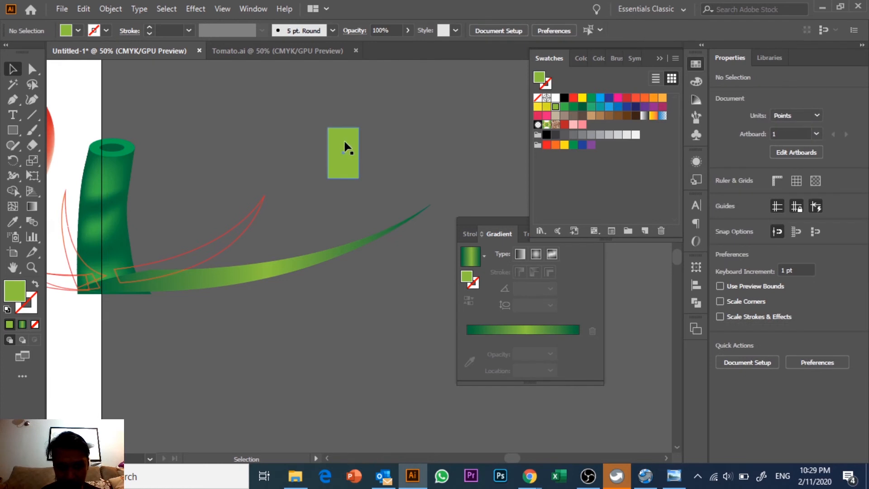
# Recolour the sample rectangle pale yellow-green (C=14 M=0 Y=43 K=0) and save that colour as a swatch
pyautogui.click(346, 145)
pyautogui.doubleClick(17, 292)
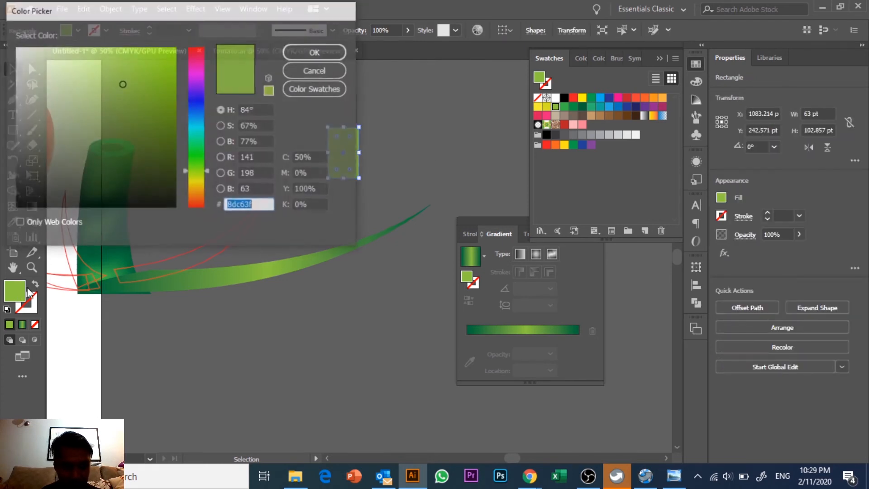
pyautogui.moveTo(68, 105); pyautogui.dragTo(69, 35)
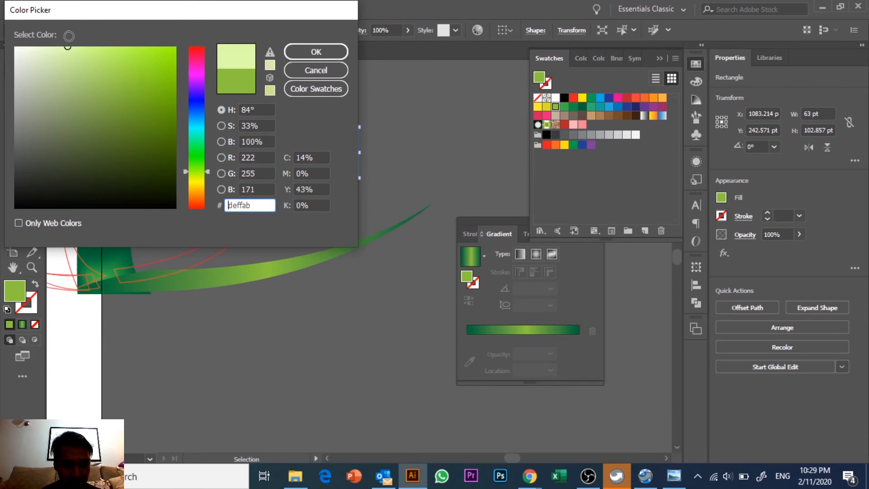
pyautogui.click(316, 52)
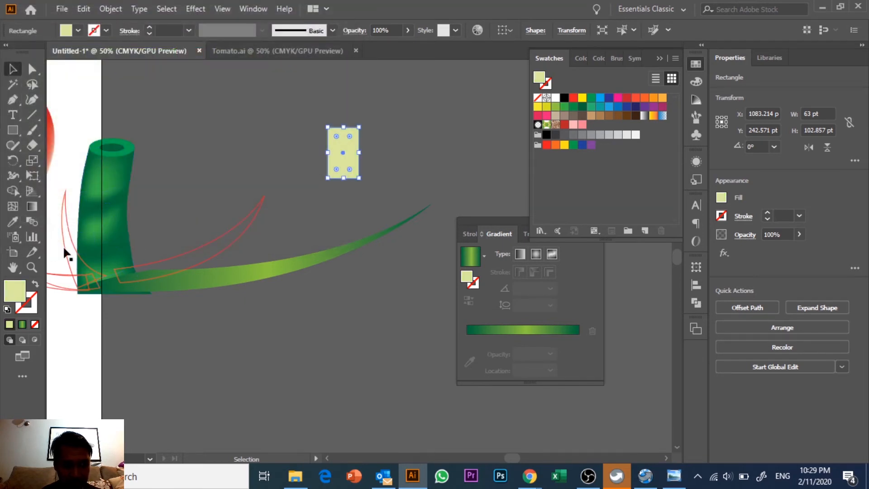
pyautogui.moveTo(15, 290); pyautogui.dragTo(547, 145)
pyautogui.moveTo(604, 120); pyautogui.dragTo(602, 125)
# Replace the long right leaf's middle gradient stop with the pale yellow-green swatch at about 60%
pyautogui.click(306, 261)
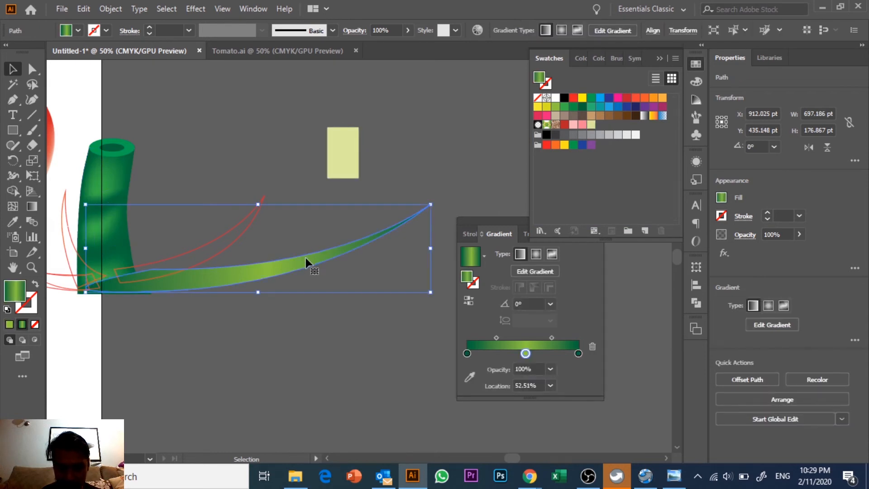
pyautogui.moveTo(592, 131); pyautogui.dragTo(535, 352)
pyautogui.click(405, 338)
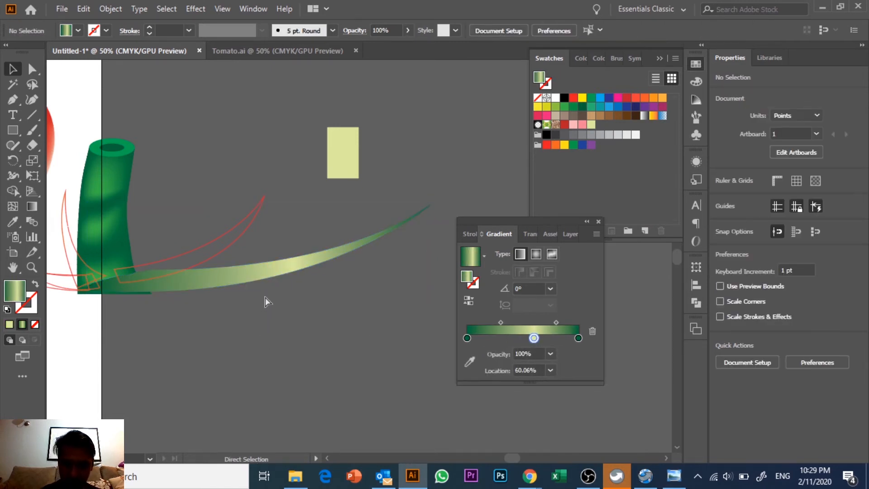
# Draw a narrow closed strip with the Pen tool along the middle of the long right leaf, tapering to a point before the leaf tip
pyautogui.hotkey('ctrl', '+')
pyautogui.moveTo(265, 297); pyautogui.dragTo(343, 297)
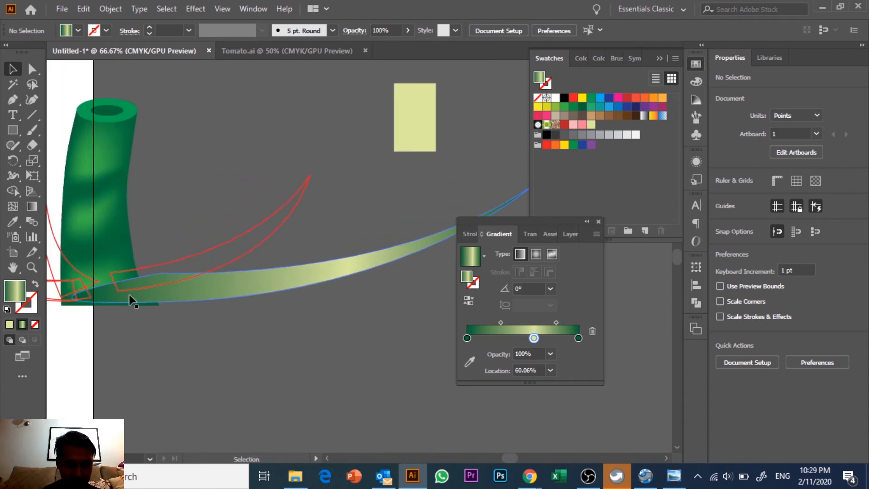
pyautogui.press('p')
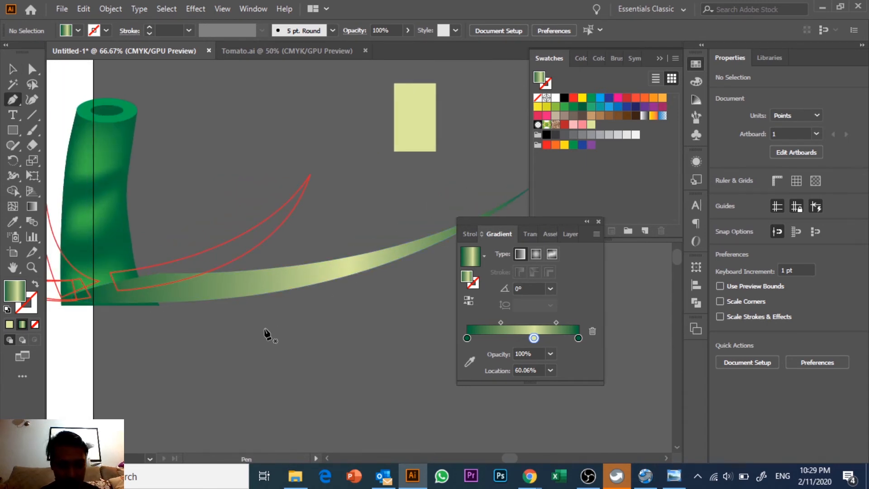
pyautogui.click(123, 286)
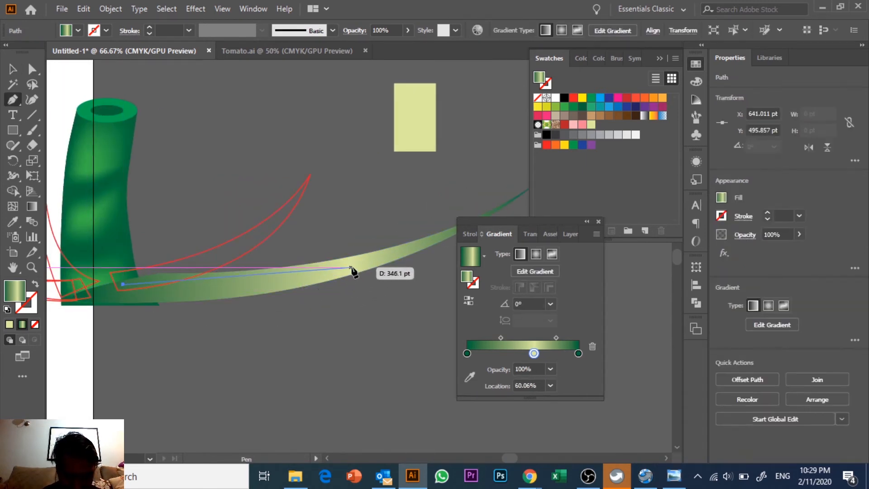
pyautogui.moveTo(420, 246); pyautogui.dragTo(538, 201)
pyautogui.click(420, 246)
pyautogui.moveTo(115, 302); pyautogui.dragTo(34, 257)
pyautogui.moveTo(192, 308); pyautogui.dragTo(250, 327)
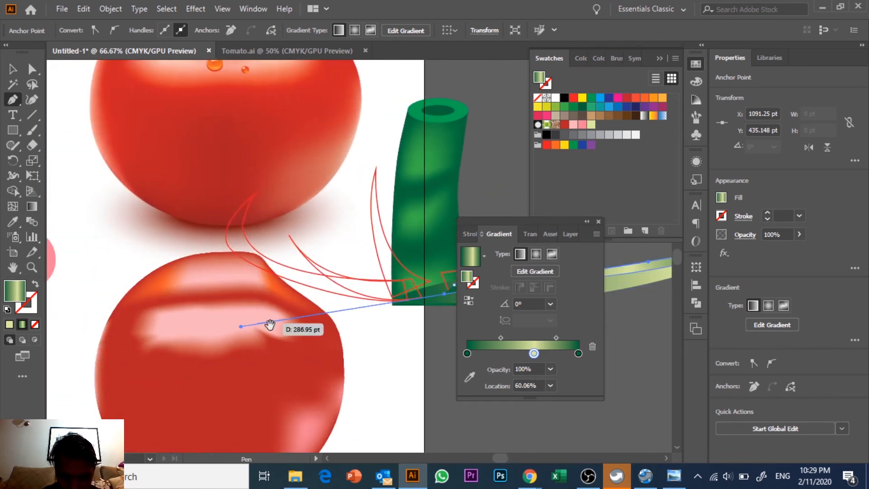
pyautogui.moveTo(378, 339); pyautogui.dragTo(86, 359)
pyautogui.hotkey('ctrl', 'z')
pyautogui.moveTo(163, 315); pyautogui.dragTo(124, 317)
pyautogui.moveTo(351, 384); pyautogui.dragTo(142, 379)
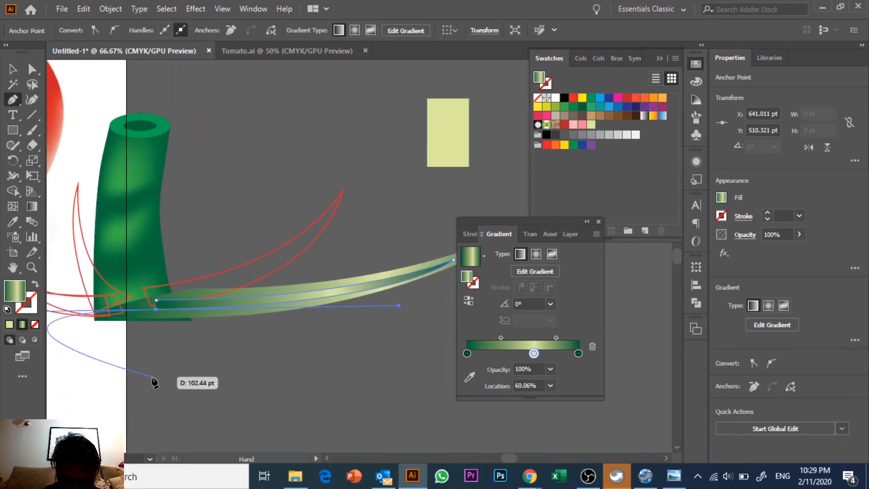
pyautogui.click(157, 300)
# Fill the narrow strip inside the leaf with the C=75 M=0 Y=100 K=0 green swatch and deselect it
pyautogui.click(582, 108)
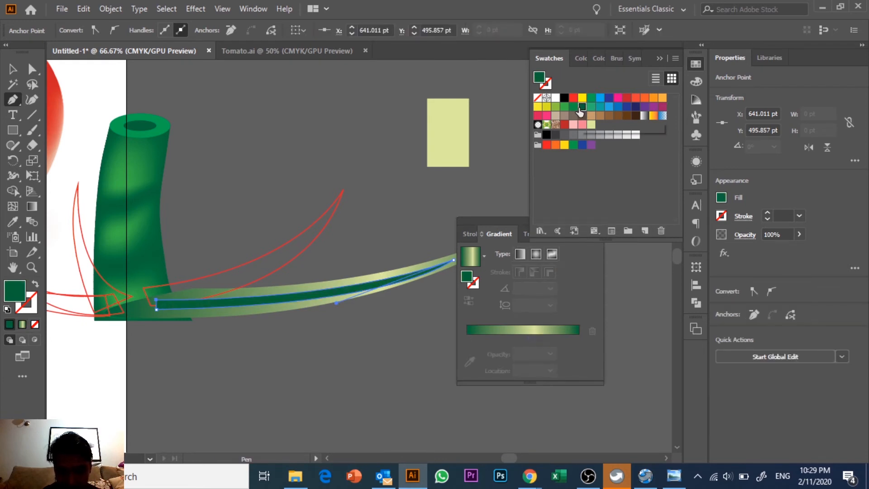
pyautogui.click(565, 107)
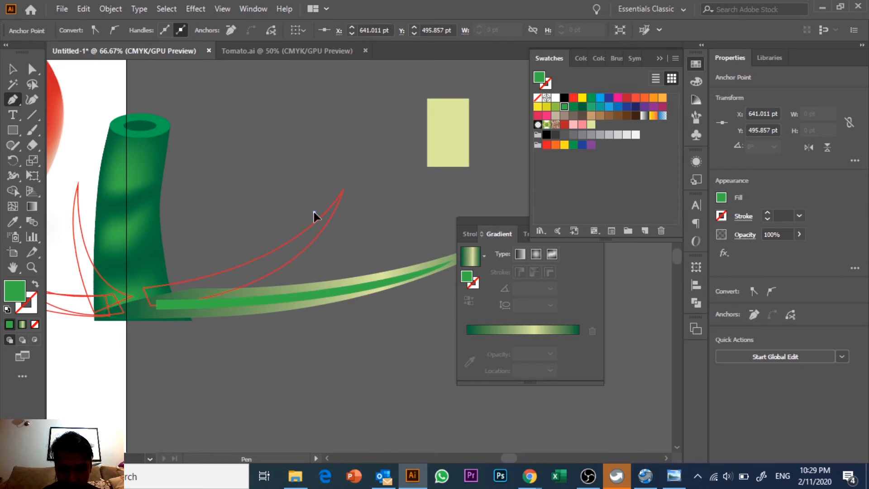
pyautogui.moveTo(174, 177); pyautogui.dragTo(13, 190)
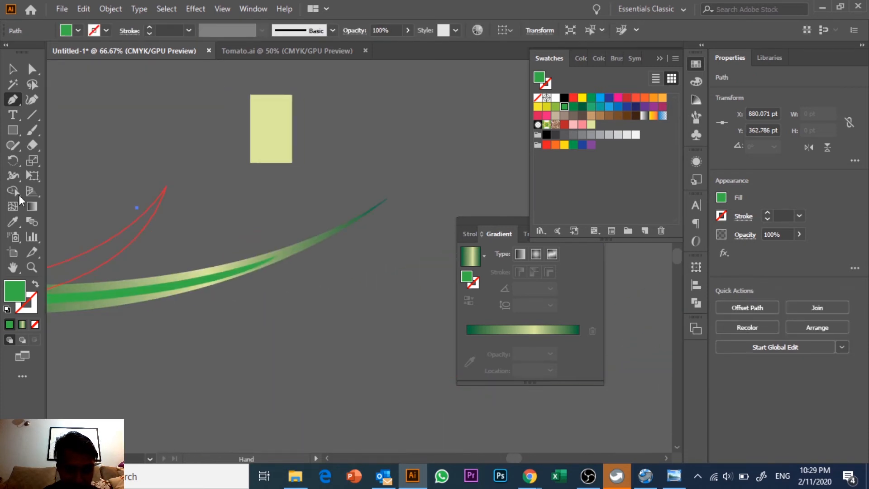
pyautogui.moveTo(201, 338); pyautogui.dragTo(268, 327)
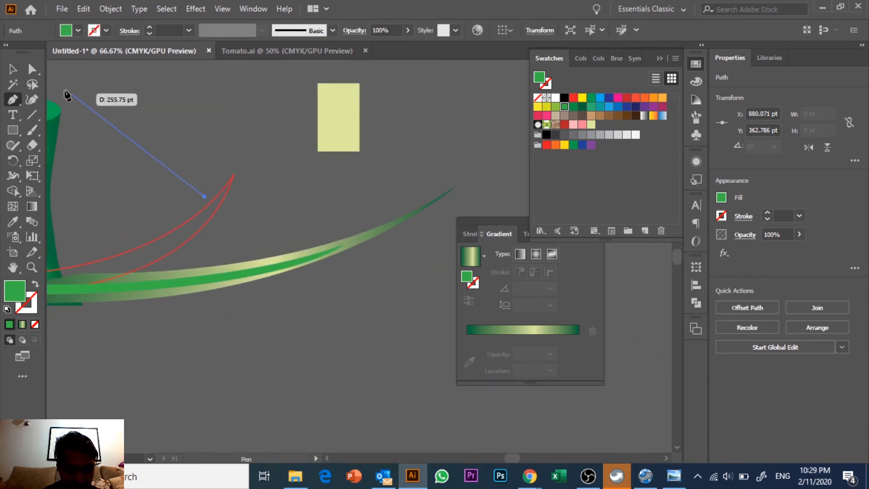
pyautogui.click(13, 70)
pyautogui.click(258, 274)
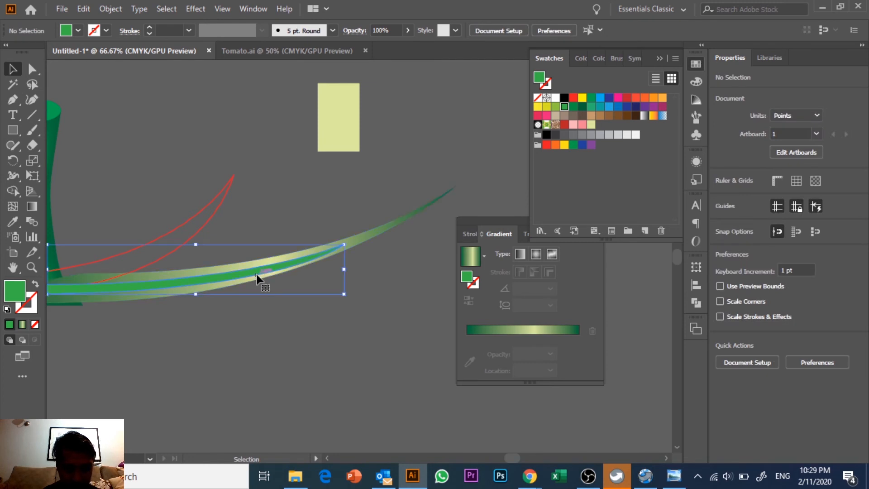
pyautogui.click(251, 284)
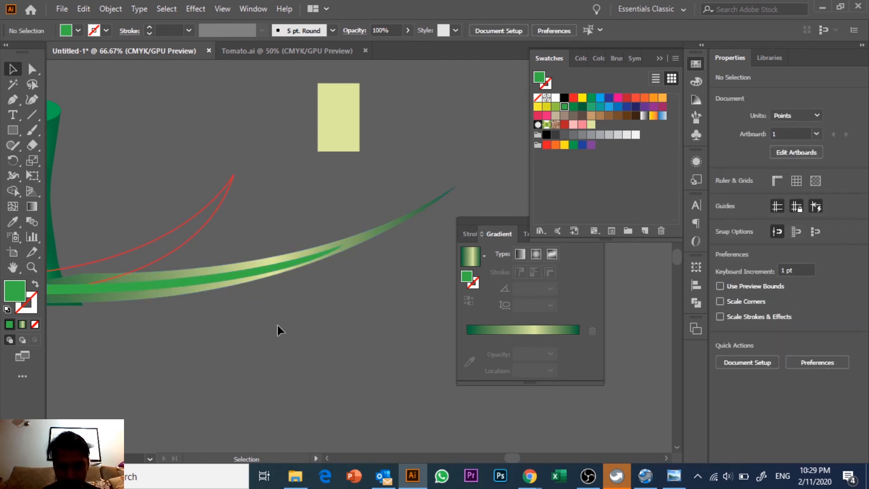
pyautogui.moveTo(225, 340); pyautogui.dragTo(353, 370)
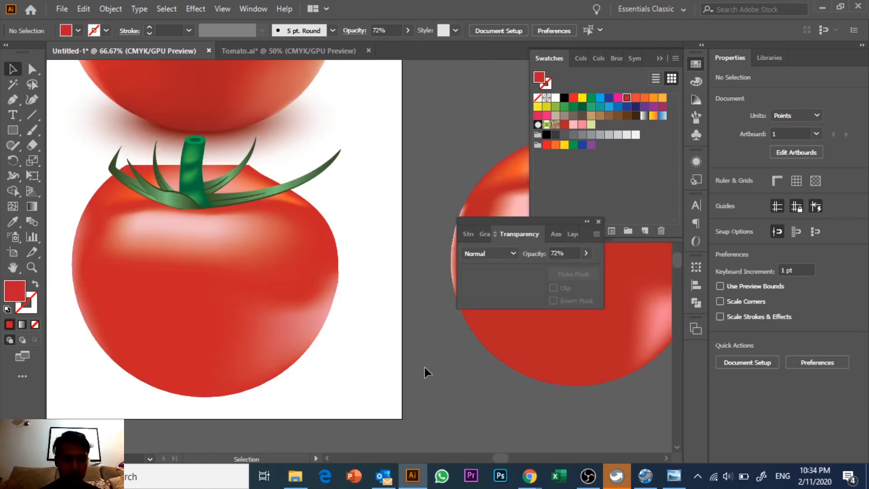
pyautogui.moveTo(244, 174); pyautogui.dragTo(245, 140)
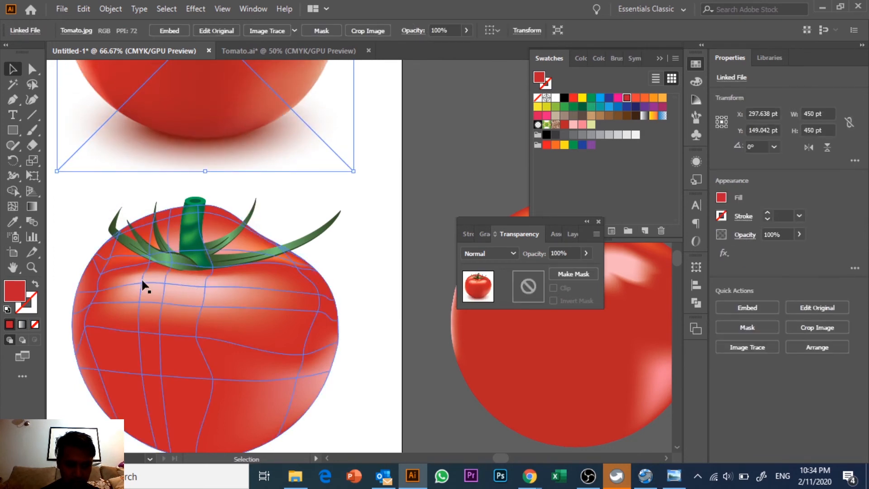
pyautogui.press('space')
pyautogui.moveTo(407, 242); pyautogui.dragTo(227, 190)
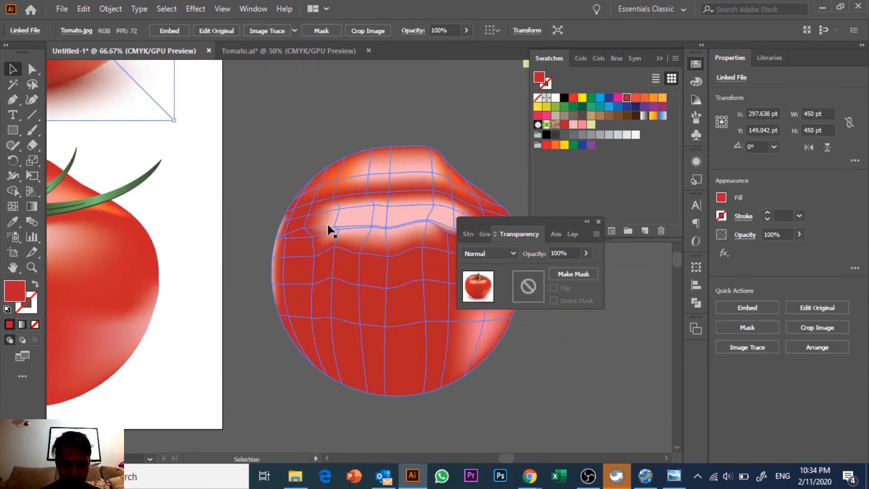
pyautogui.moveTo(190, 274); pyautogui.dragTo(468, 276)
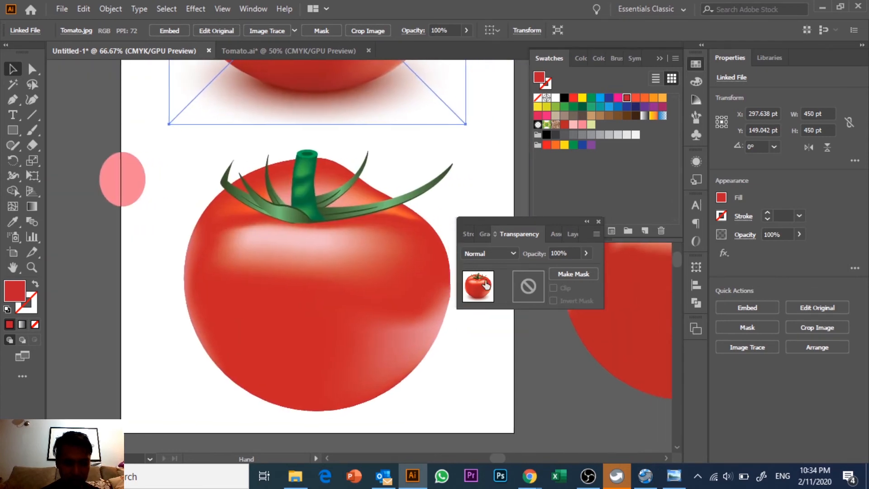
# Examine the drawn tomato beside the spare mesh tomato and the reference picture, and clear the selection
pyautogui.moveTo(323, 301); pyautogui.dragTo(41, 316)
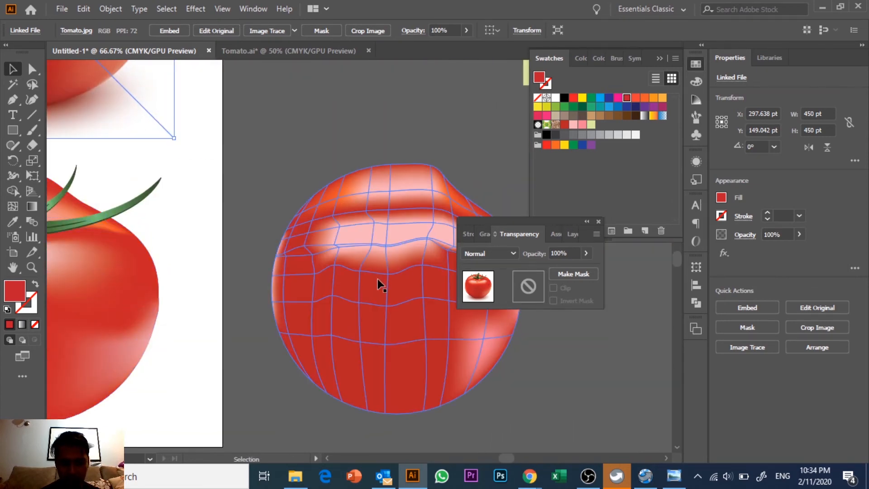
pyautogui.press('space')
pyautogui.moveTo(265, 303); pyautogui.dragTo(482, 285)
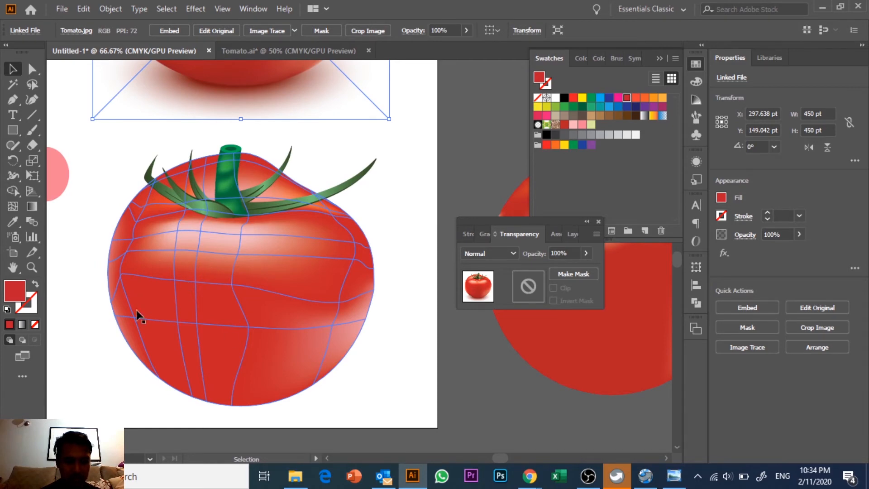
pyautogui.moveTo(354, 264); pyautogui.dragTo(278, 339)
pyautogui.moveTo(255, 288); pyautogui.dragTo(268, 336)
pyautogui.moveTo(332, 368); pyautogui.dragTo(314, 326)
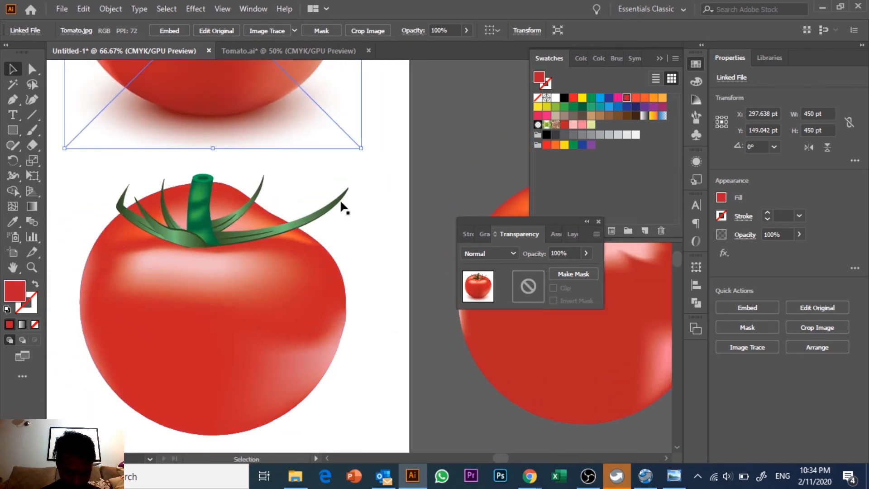
pyautogui.click(373, 186)
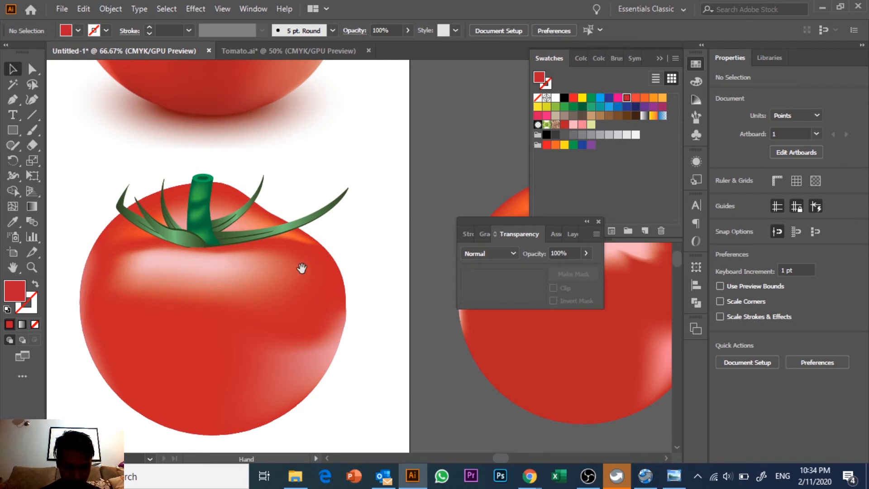
# Set up the Pen tool with a red stroke and no fill for drawing around the stem base
pyautogui.moveTo(302, 269); pyautogui.dragTo(337, 245)
pyautogui.moveTo(218, 240); pyautogui.dragTo(247, 292)
pyautogui.hotkey('ctrl', '+')
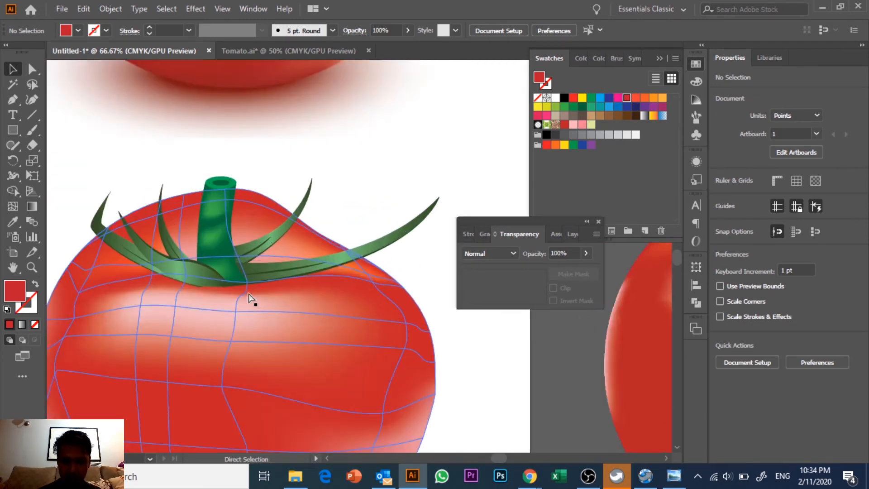
pyautogui.hotkey('ctrl', '+')
pyautogui.hotkey('ctrl', '+')
pyautogui.moveTo(248, 292); pyautogui.dragTo(341, 279)
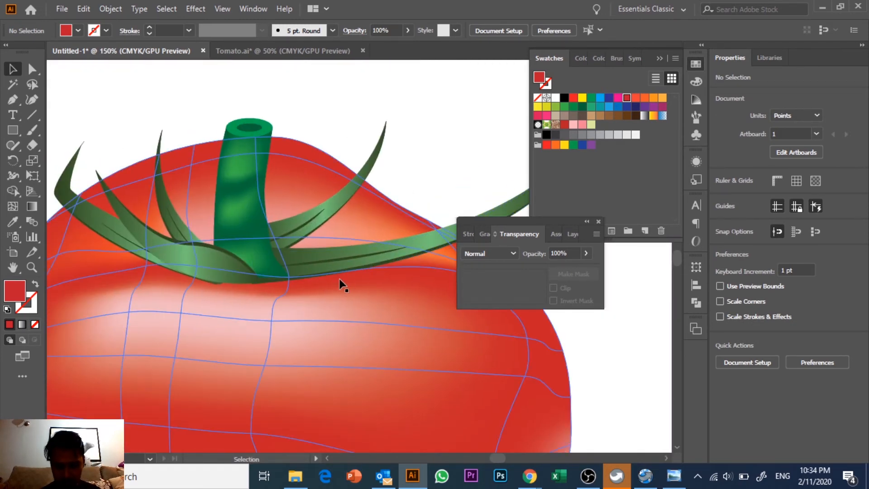
pyautogui.press('p')
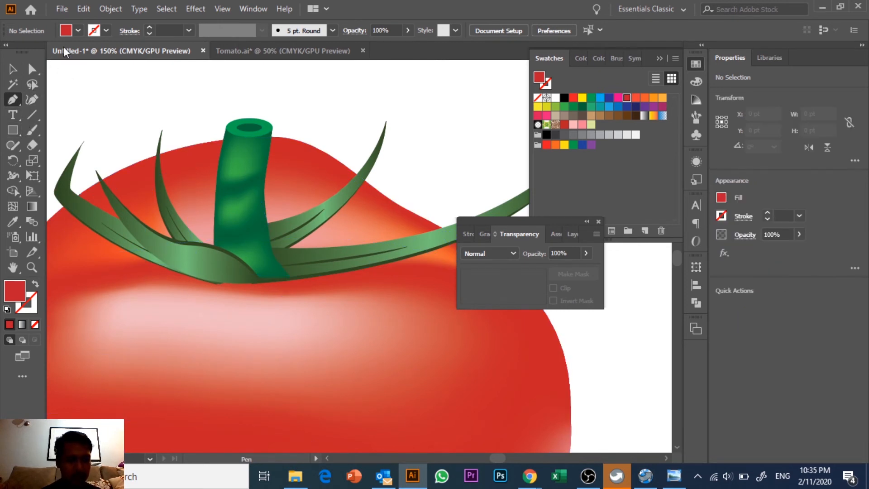
pyautogui.click(106, 31)
pyautogui.click(45, 52)
pyautogui.click(78, 32)
pyautogui.click(8, 52)
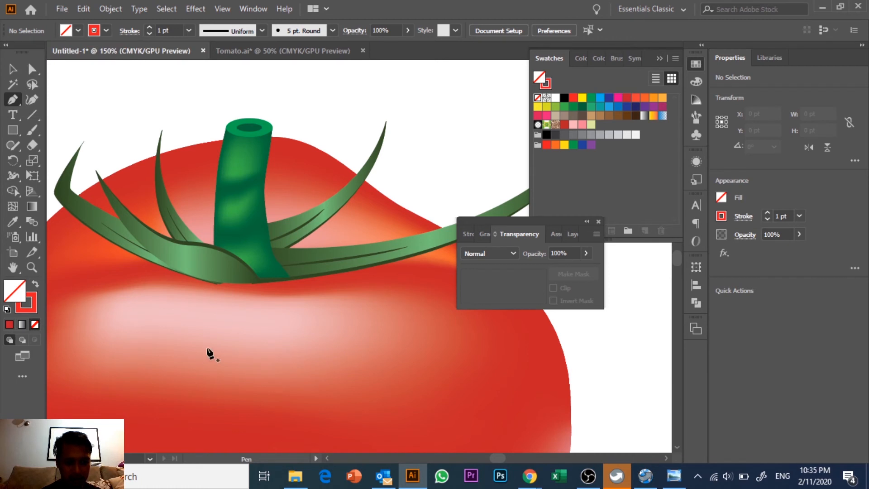
# Start a spiky leaf-shadow path at the leaf base, with a pointed tip on the pale highlight and back to the stem
pyautogui.click(259, 282)
pyautogui.moveTo(138, 326); pyautogui.dragTo(121, 339)
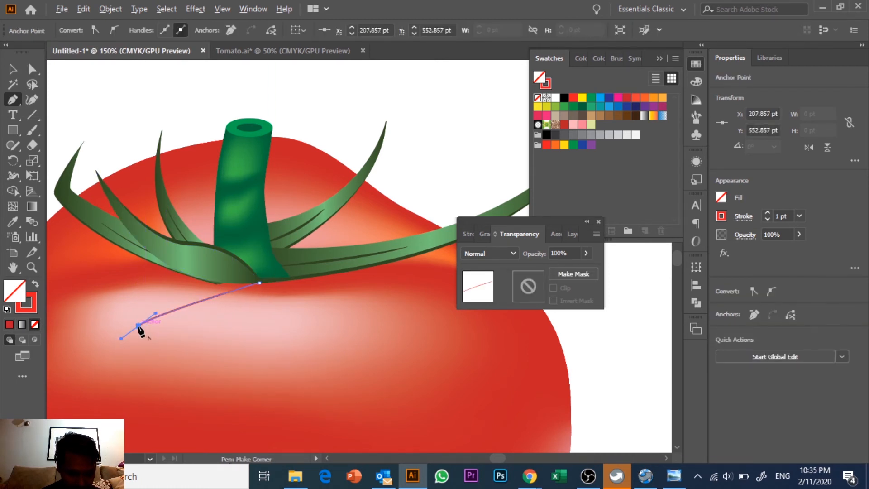
pyautogui.click(138, 326)
pyautogui.moveTo(238, 270); pyautogui.dragTo(259, 262)
pyautogui.click(238, 270)
# Extend the shadow path with a long curved point beneath the left leaves and reset its last anchor's handle
pyautogui.moveTo(119, 282); pyautogui.dragTo(358, 305)
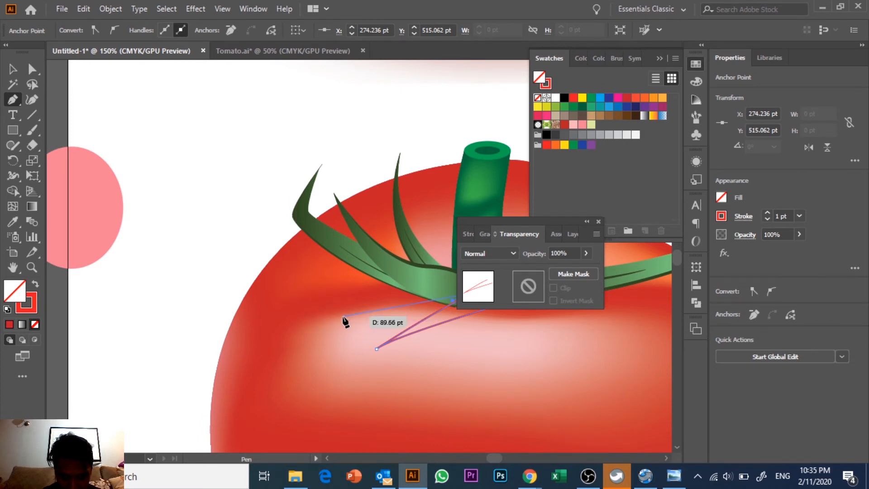
pyautogui.moveTo(293, 290); pyautogui.dragTo(205, 260)
pyautogui.click(293, 286)
pyautogui.press('space')
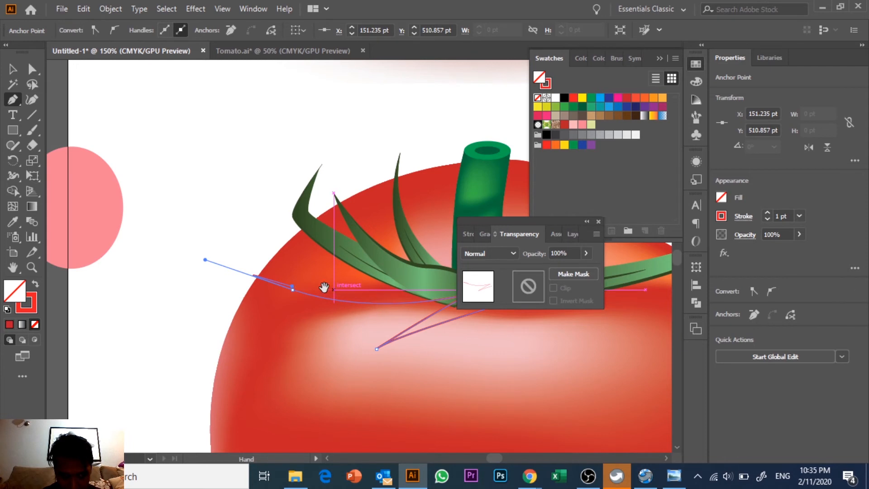
pyautogui.hotkey('ctrl', 'z')
pyautogui.moveTo(332, 297); pyautogui.dragTo(211, 340)
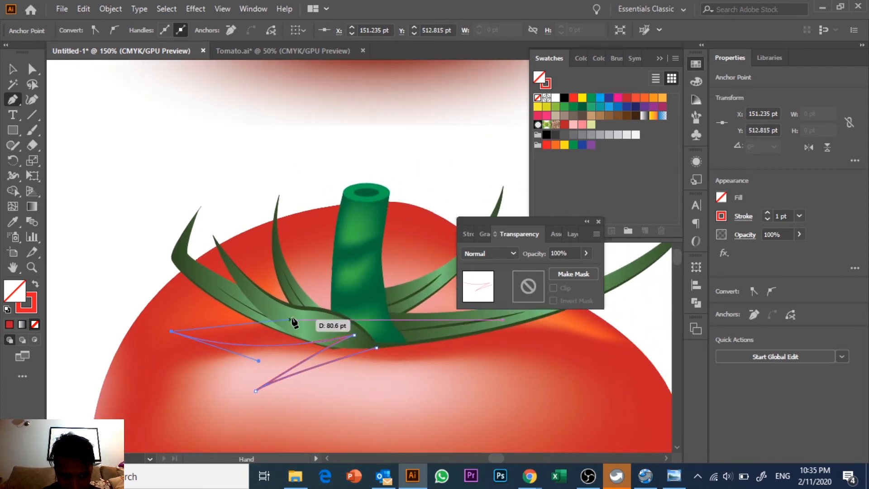
pyautogui.moveTo(327, 327); pyautogui.dragTo(146, 353)
# Add two pointed shadow spikes beneath the right-hand leaves and close the path at its starting point
pyautogui.press('space')
pyautogui.moveTo(241, 299); pyautogui.dragTo(275, 270)
pyautogui.click(241, 299)
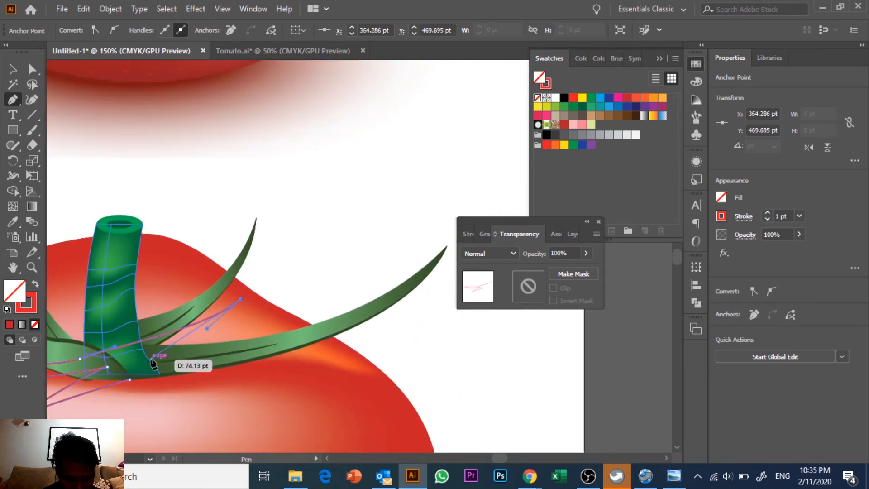
pyautogui.moveTo(143, 366); pyautogui.dragTo(349, 368)
pyautogui.moveTo(351, 361); pyautogui.dragTo(424, 329)
pyautogui.click(352, 361)
pyautogui.moveTo(137, 373); pyautogui.dragTo(178, 347)
pyautogui.press('Escape')
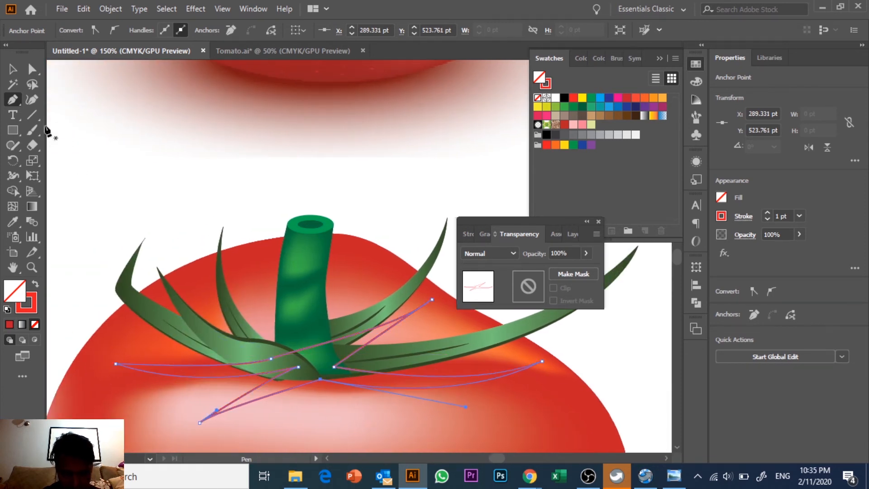
# Fill the closed leaf-shadow shape with the dark red swatch used for the tomato
pyautogui.click(12, 70)
pyautogui.click(105, 85)
pyautogui.click(271, 396)
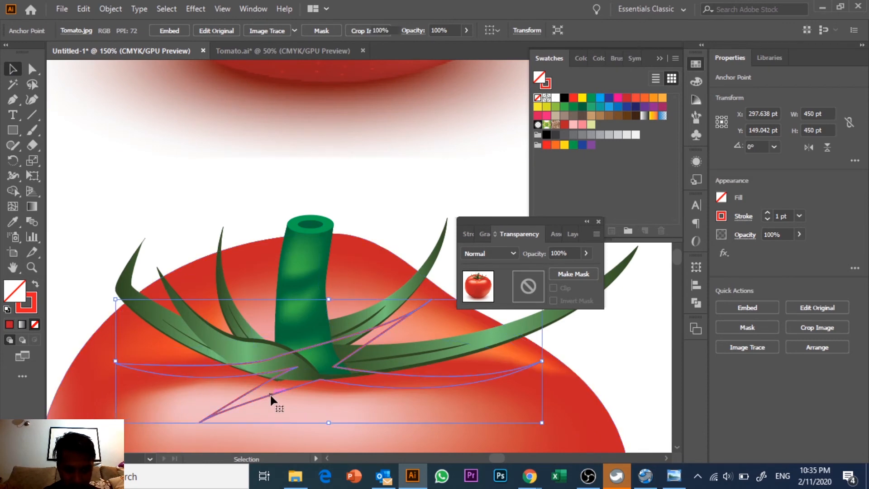
pyautogui.click(626, 99)
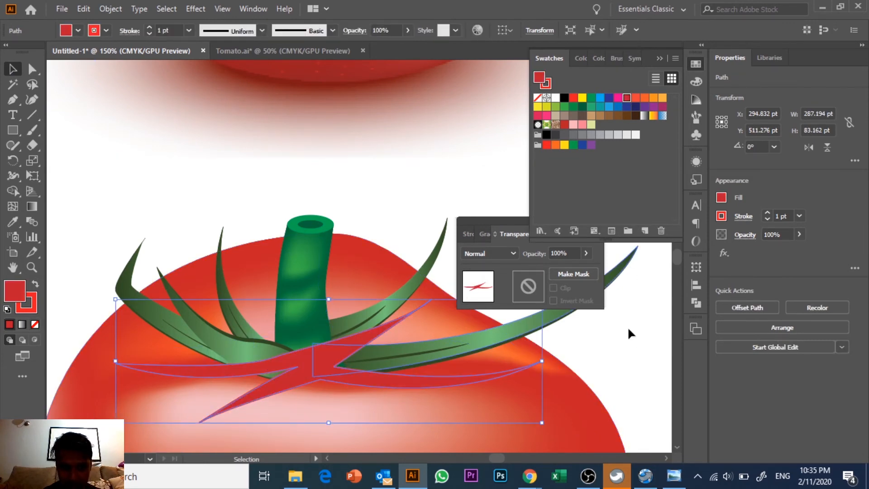
pyautogui.scroll(-2, 589, 323)
pyautogui.hscroll(5, 589, 322)
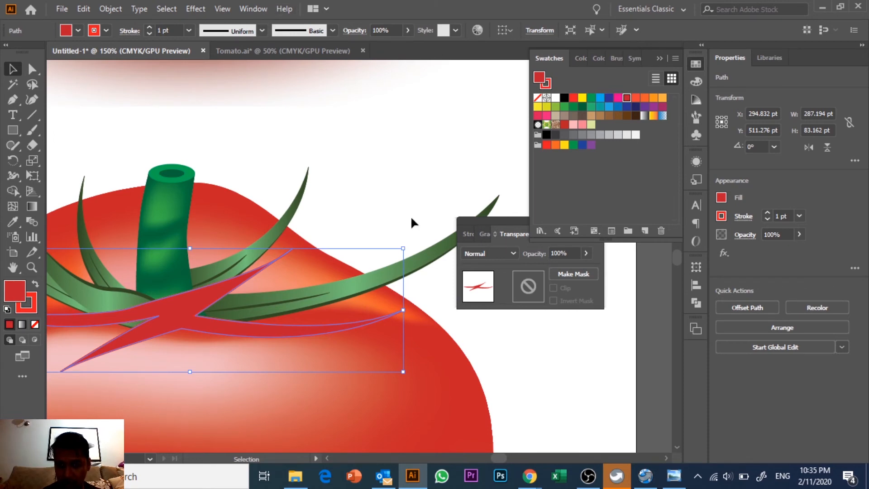
# Remove the red stroke from the leaf-shadow shape
pyautogui.click(512, 226)
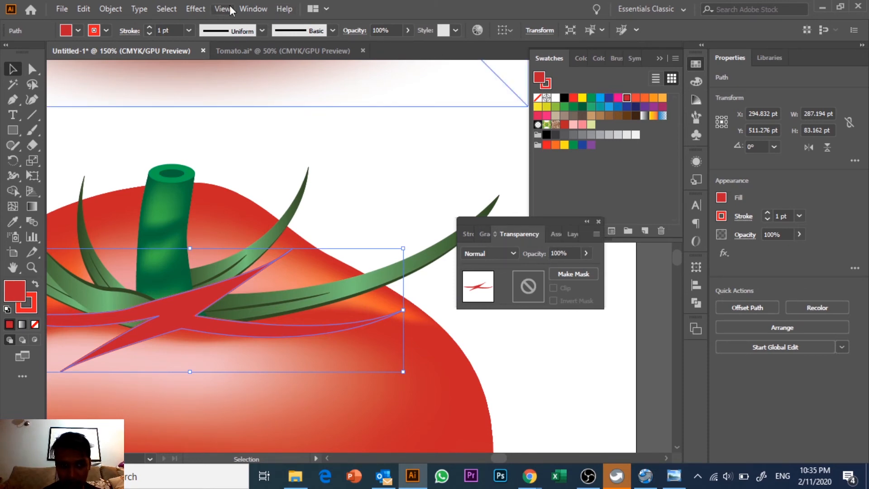
pyautogui.click(253, 9)
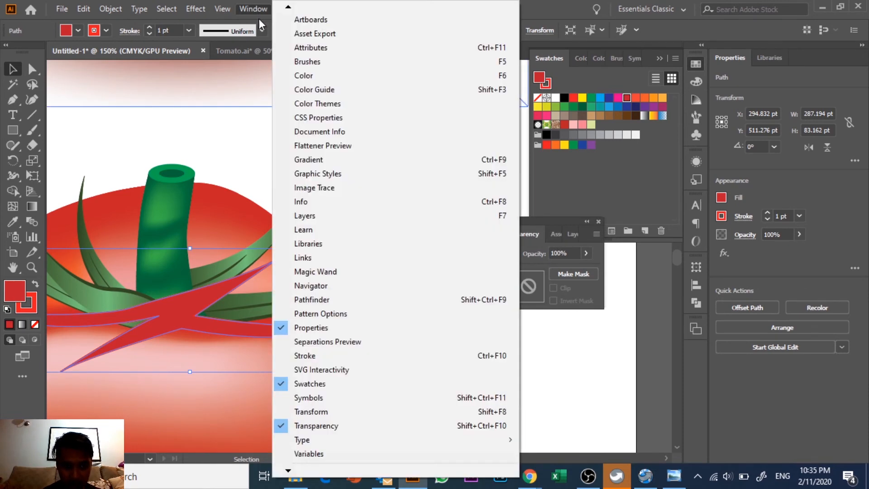
pyautogui.click(323, 431)
pyautogui.click(572, 352)
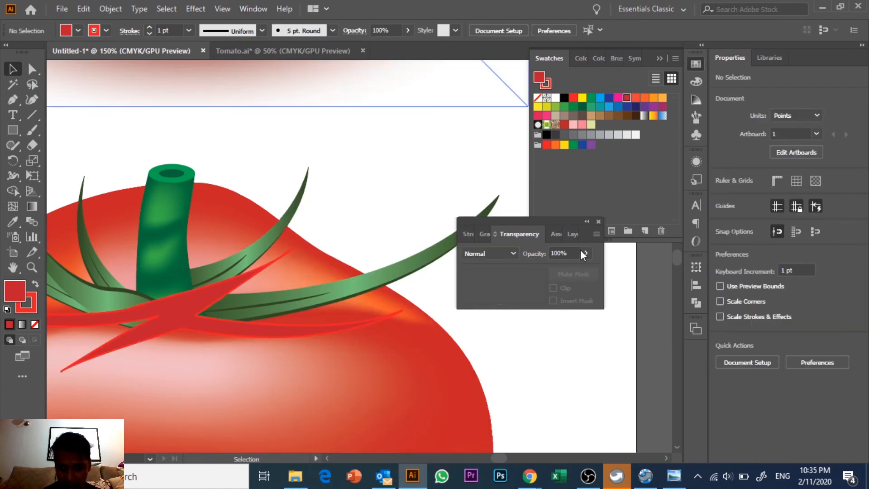
pyautogui.click(191, 330)
pyautogui.click(107, 30)
pyautogui.click(8, 51)
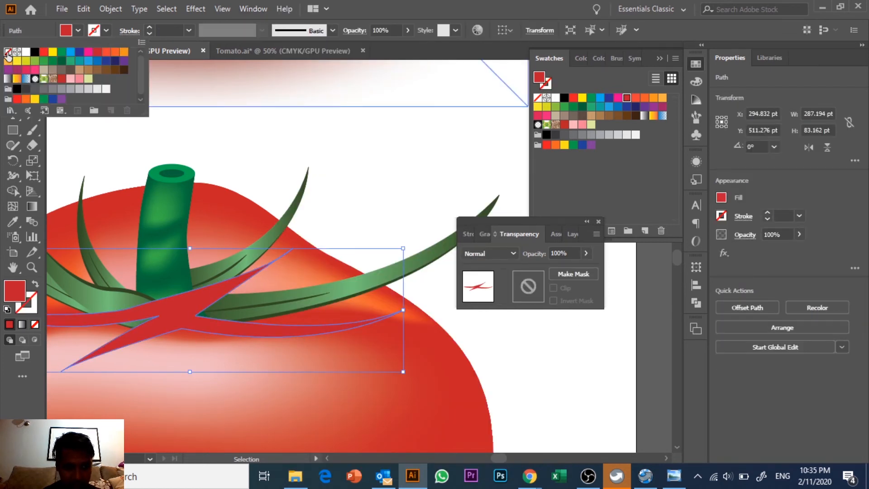
# Lower the leaf-shadow shape's opacity to 60% and deselect it
pyautogui.click(582, 253)
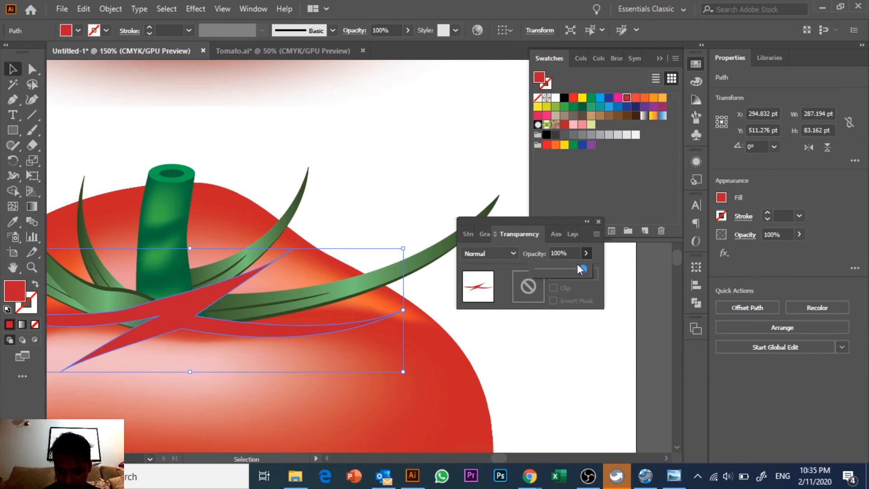
pyautogui.moveTo(571, 270); pyautogui.dragTo(571, 270)
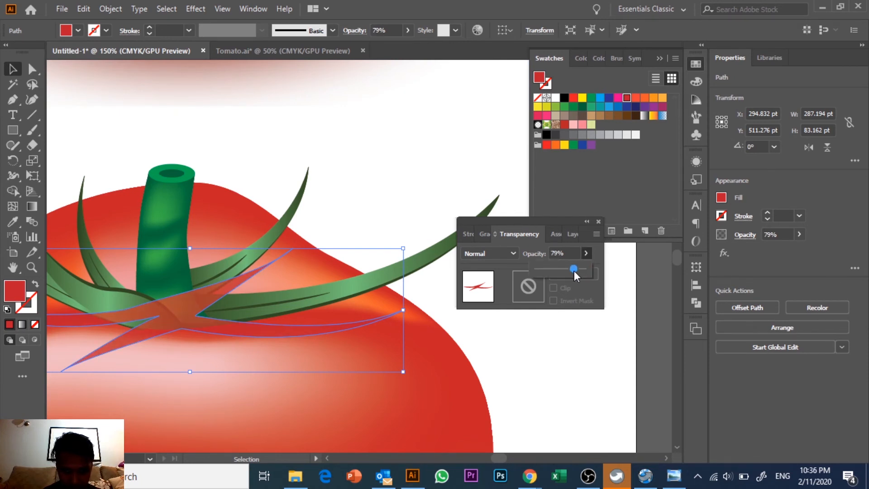
pyautogui.moveTo(571, 270); pyautogui.dragTo(572, 269)
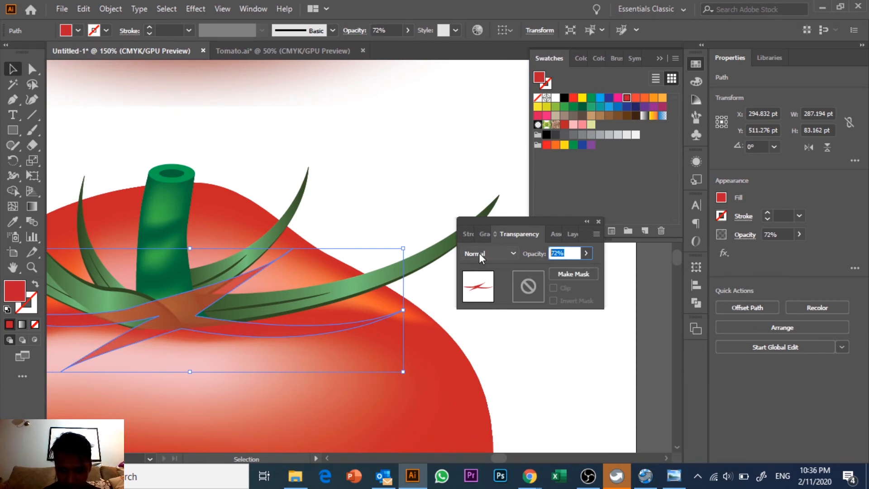
pyautogui.write('60')
pyautogui.press('Return')
pyautogui.click(553, 401)
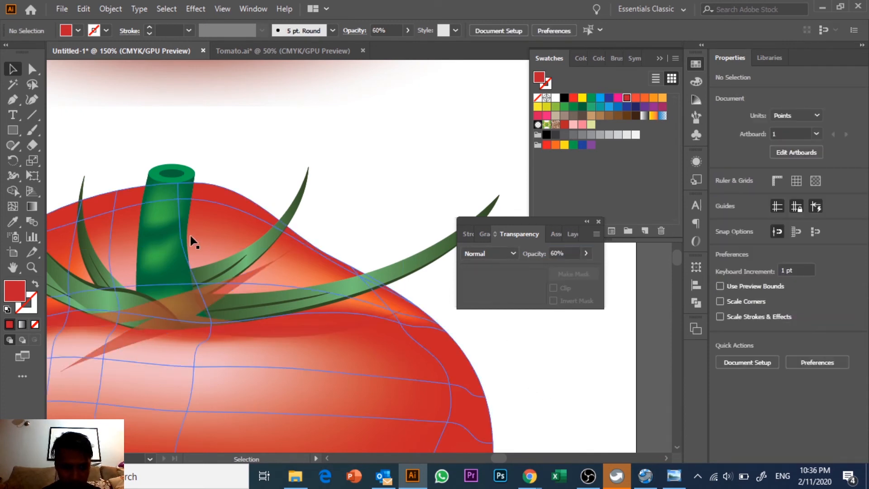
# Bring the grouped stem and leaves in front of the leaf-shadow shape
pyautogui.click(161, 221)
pyautogui.rightClick(161, 221)
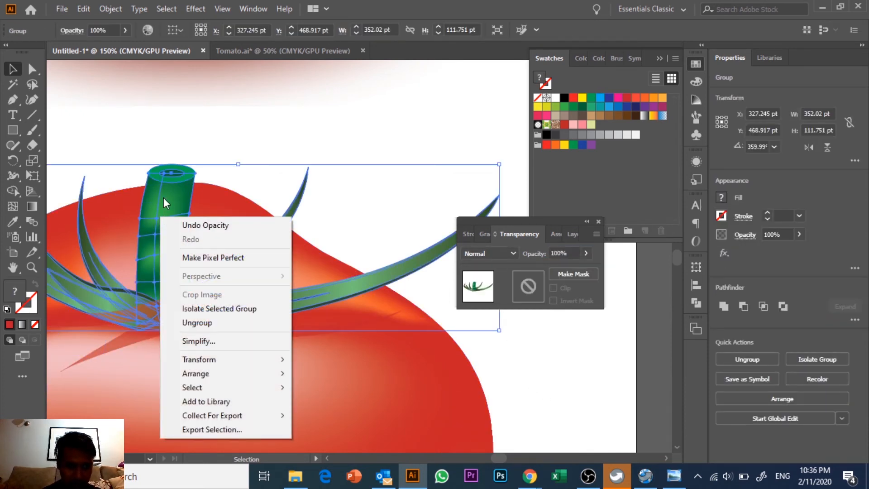
pyautogui.press('Escape')
pyautogui.moveTo(146, 240); pyautogui.dragTo(229, 229)
pyautogui.rightClick(229, 230)
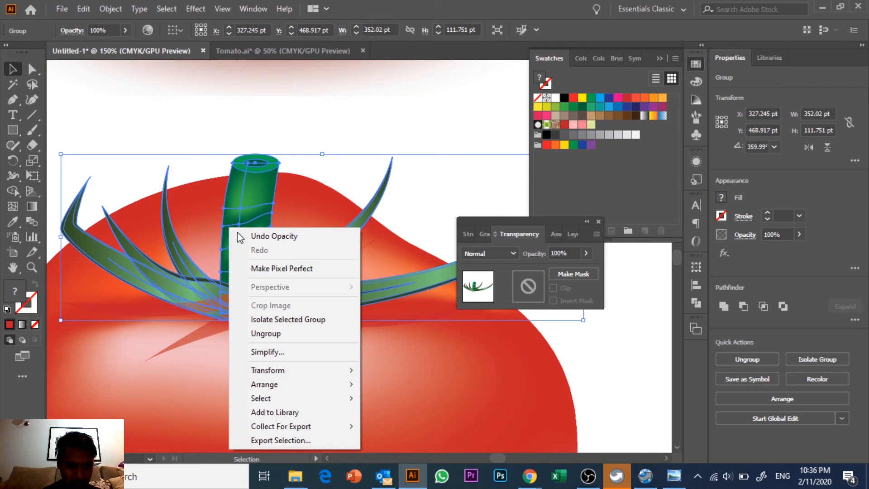
pyautogui.moveTo(269, 385)
pyautogui.click(430, 384)
pyautogui.click(602, 320)
# Set the leaf-shadow shape's opacity to 70% and deselect it
pyautogui.click(204, 336)
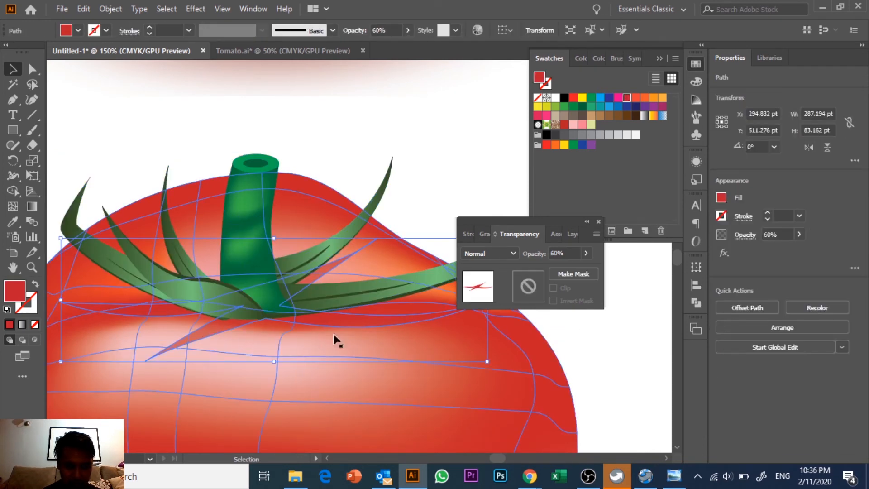
pyautogui.click(575, 253)
pyautogui.write('70')
pyautogui.press('Return')
pyautogui.click(632, 339)
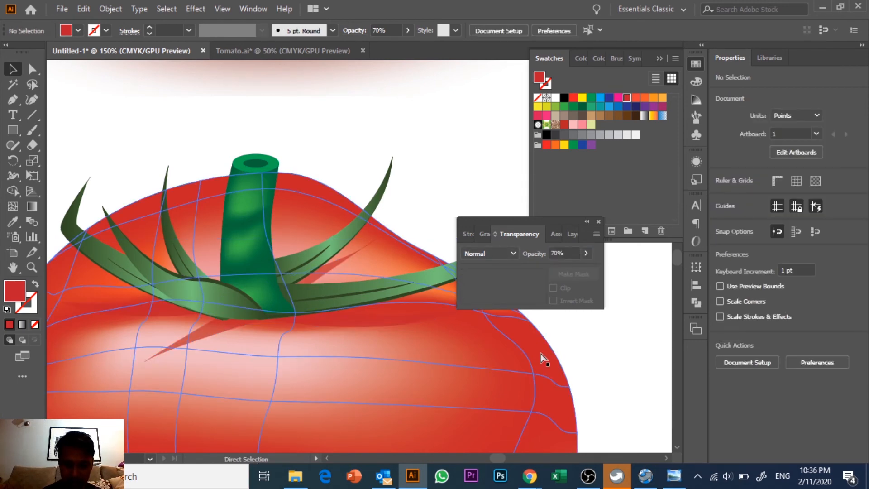
# Compare the tomato's leaf shadow with the reference picture and examine the reference's water drops
pyautogui.hotkey('ctrl', '-')
pyautogui.hotkey('ctrl', '-')
pyautogui.moveTo(541, 354); pyautogui.dragTo(474, 471)
pyautogui.moveTo(337, 326); pyautogui.dragTo(351, 358)
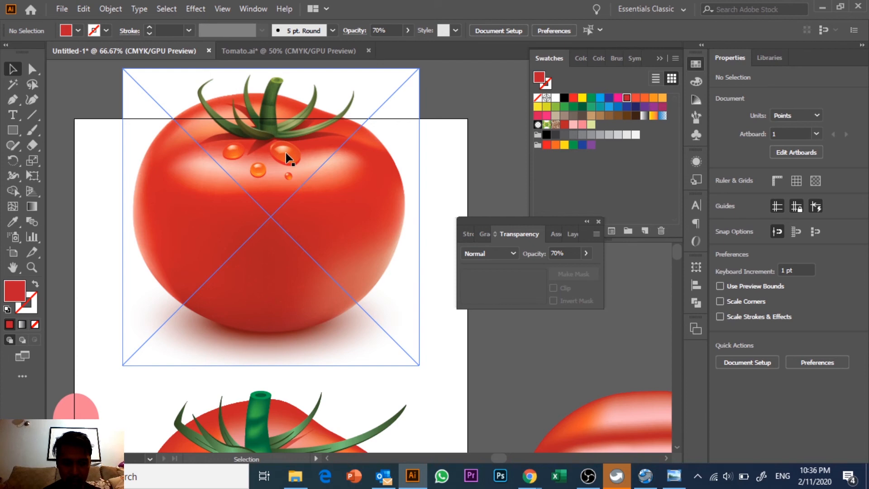
pyautogui.scroll(-6, 287, 154)
pyautogui.hscroll(1, 285, 151)
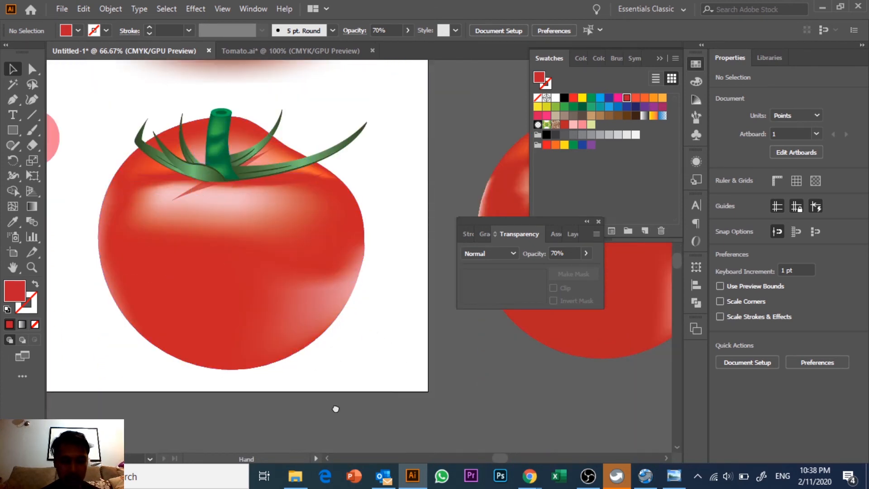
pyautogui.moveTo(220, 196); pyautogui.dragTo(253, 388)
pyautogui.moveTo(318, 276); pyautogui.dragTo(115, 182)
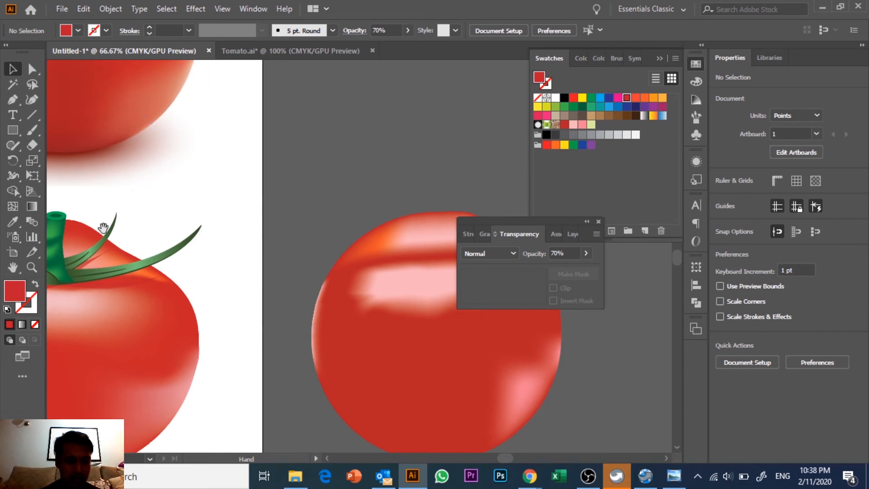
# Draw an ellipse about 101 by 49 pt beside the tomato and fill it with the yellow-to-orange gradient swatch
pyautogui.click(12, 131)
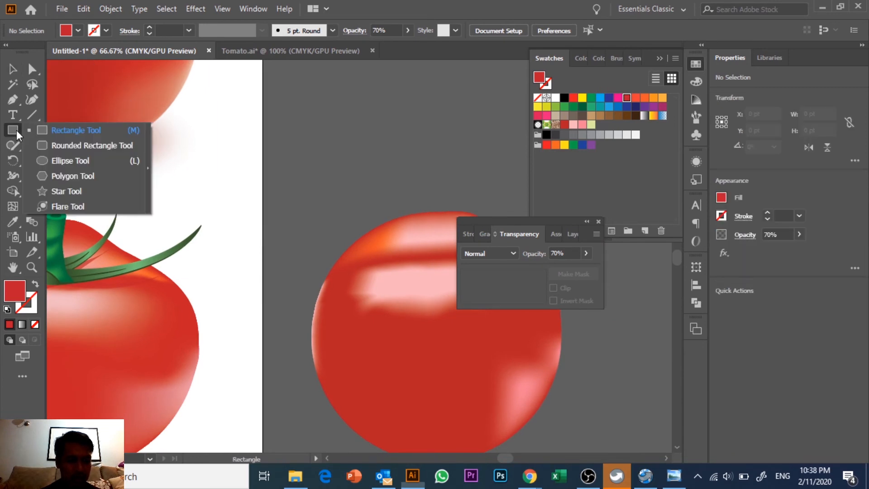
pyautogui.click(70, 163)
pyautogui.moveTo(237, 190); pyautogui.dragTo(304, 221)
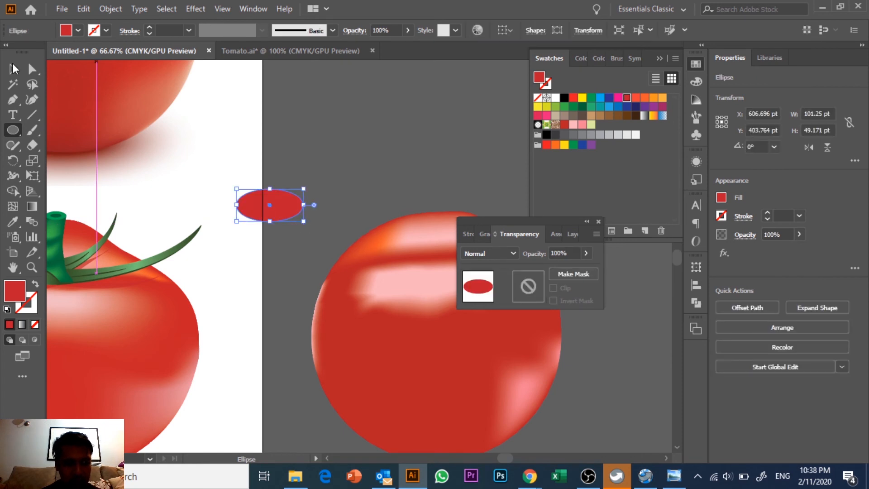
pyautogui.click(13, 69)
pyautogui.click(652, 116)
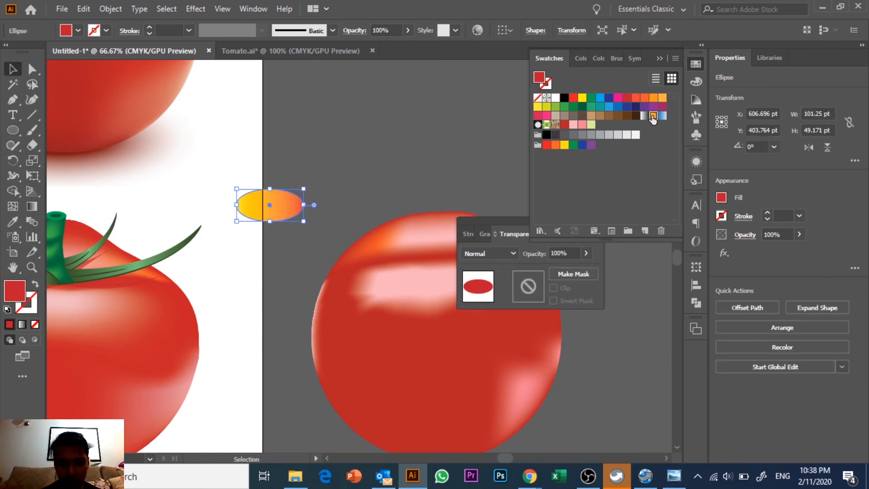
# Reverse the ellipse's linear gradient with the Gradient tool, redrawing it almost horizontally at about -178.9°
pyautogui.click(389, 163)
pyautogui.click(275, 206)
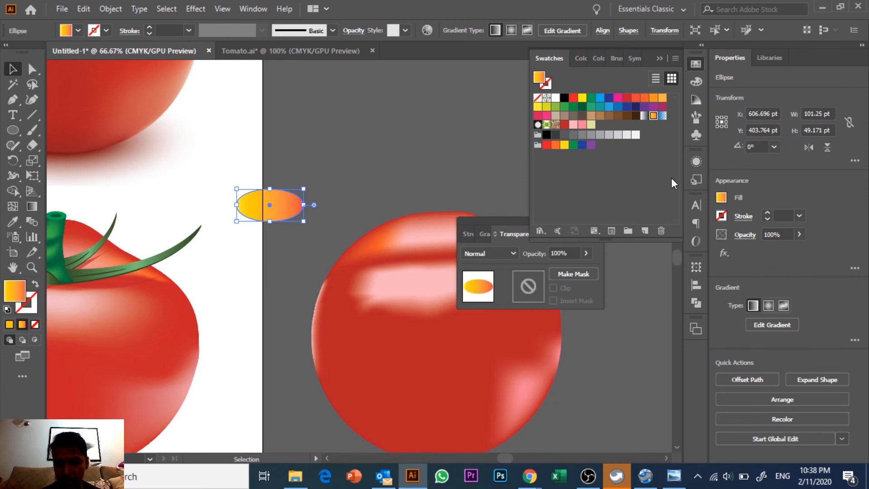
pyautogui.click(486, 235)
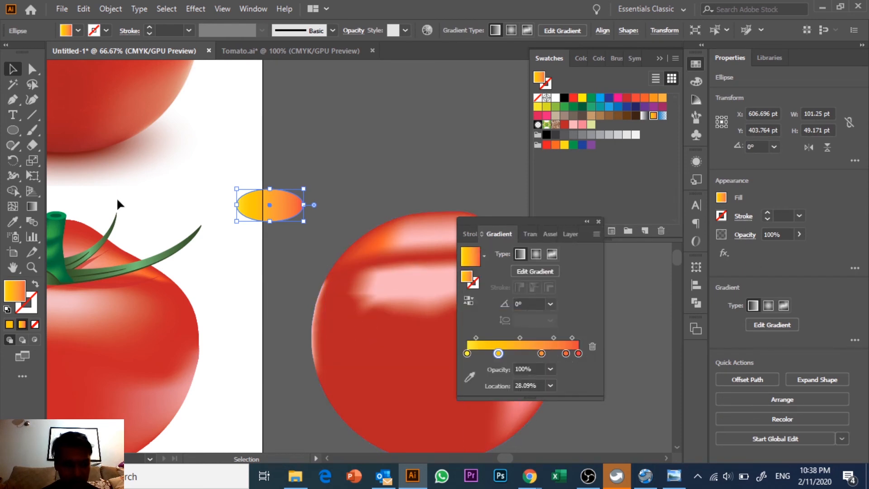
pyautogui.click(29, 211)
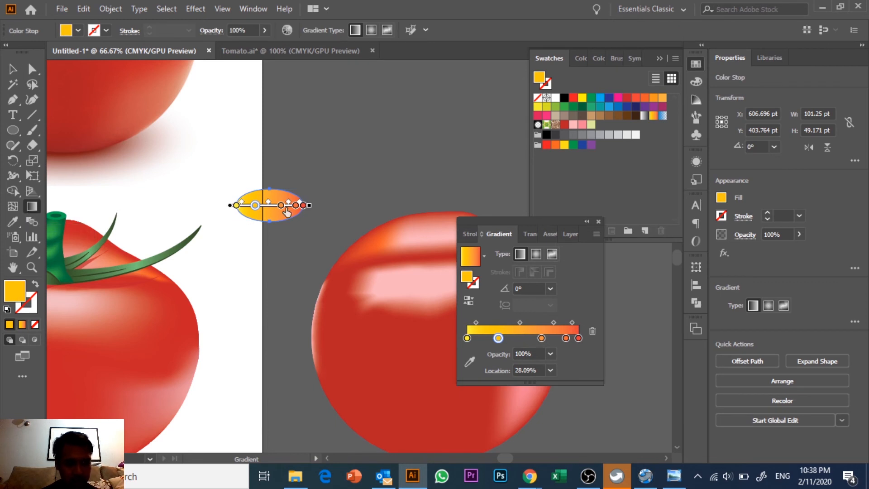
pyautogui.moveTo(290, 193); pyautogui.dragTo(222, 192)
pyautogui.moveTo(314, 218); pyautogui.dragTo(214, 183)
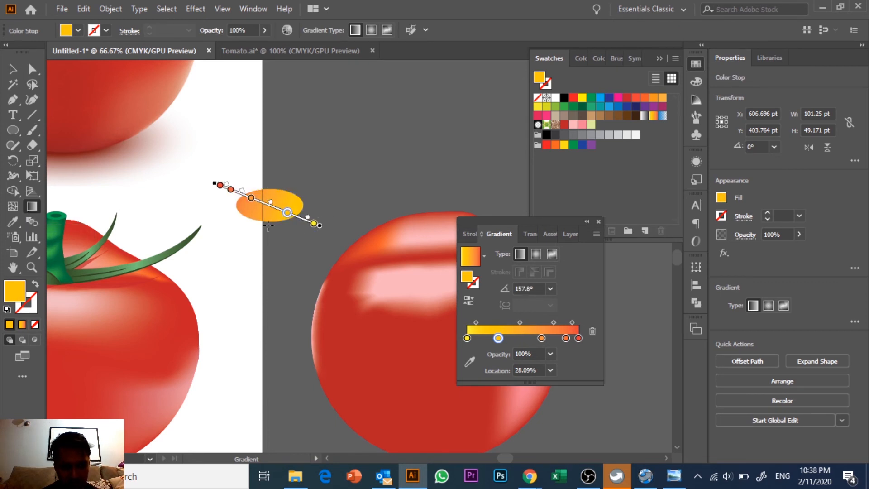
pyautogui.moveTo(302, 203); pyautogui.dragTo(228, 207)
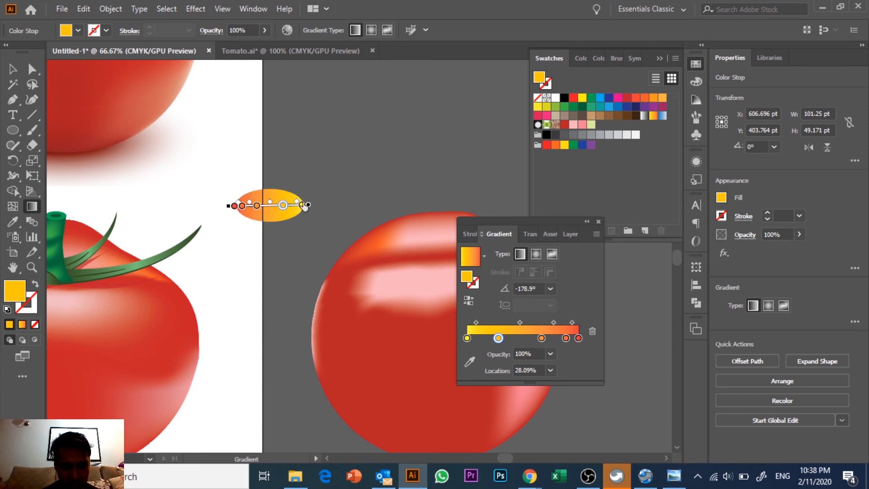
pyautogui.moveTo(308, 205)
pyautogui.mouseDown()
pyautogui.moveTo(314, 194)
pyautogui.moveTo(315, 204)
pyautogui.mouseUp()
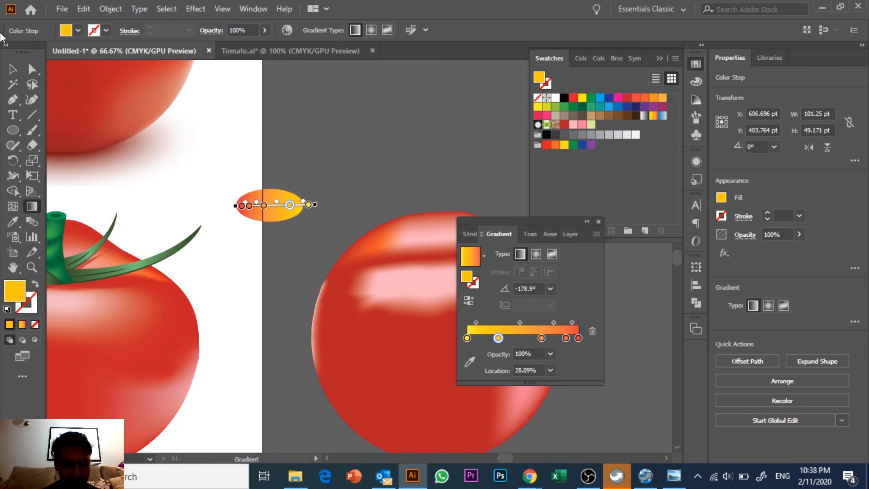
pyautogui.click(12, 70)
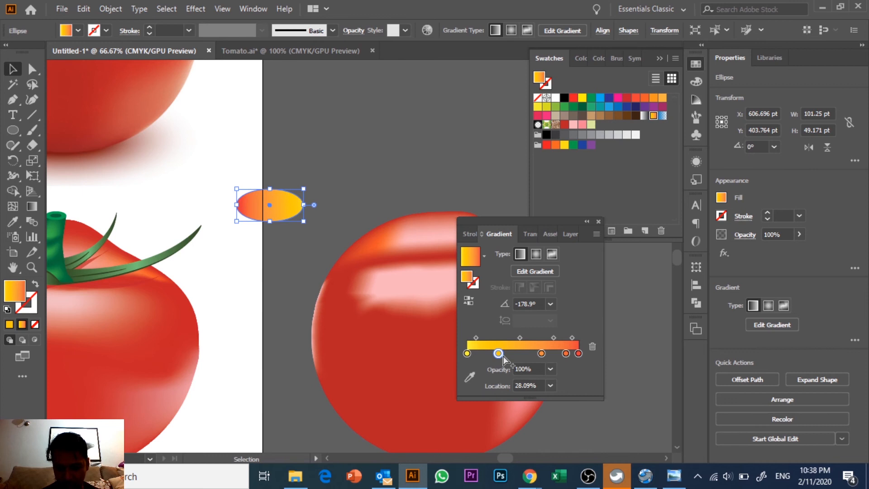
# Remove the intermediate colour stops from the ellipse's gradient, keeping only the yellow and red end stops, and deselect it
pyautogui.moveTo(501, 354); pyautogui.dragTo(502, 386)
pyautogui.moveTo(545, 352); pyautogui.dragTo(556, 381)
pyautogui.click(346, 168)
pyautogui.click(286, 211)
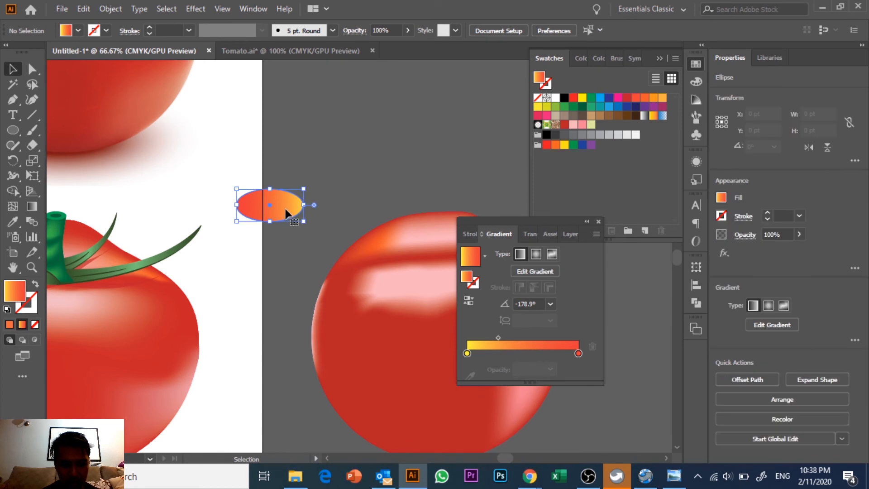
pyautogui.click(346, 188)
pyautogui.hotkey('ctrl', '+')
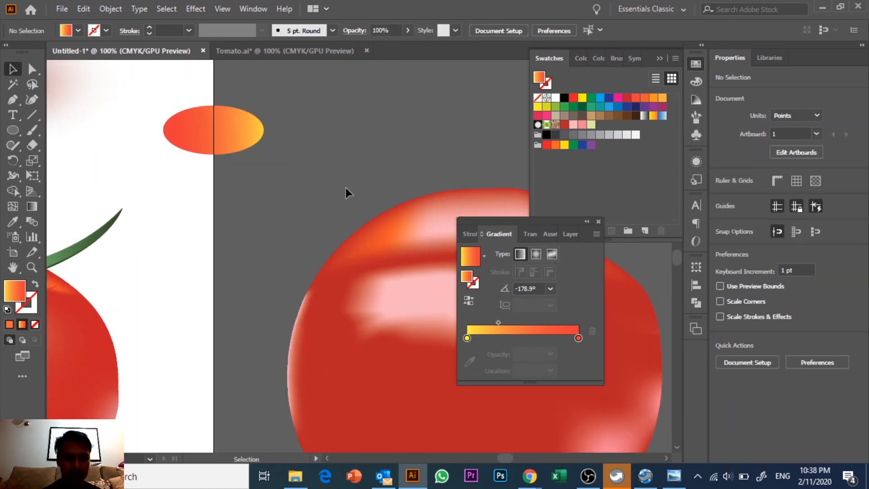
pyautogui.moveTo(346, 187); pyautogui.dragTo(349, 252)
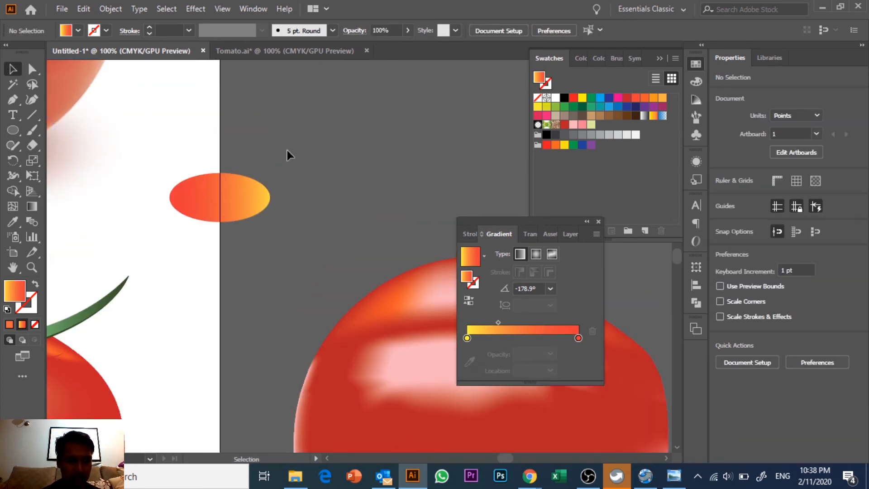
pyautogui.click(8, 132)
pyautogui.moveTo(174, 151); pyautogui.dragTo(275, 201)
pyautogui.hotkey('ctrl', 'z')
# Duplicate the gradient ellipse, place the copy just below the original and fill it with the red swatch
pyautogui.press('v')
pyautogui.click(192, 198)
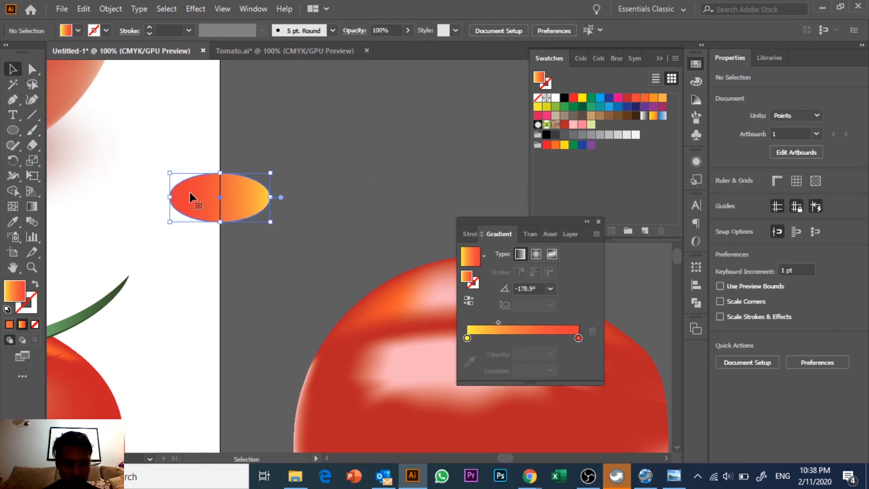
pyautogui.hotkey('ctrl', 'c')
pyautogui.hotkey('ctrl', 'v')
pyautogui.moveTo(309, 247); pyautogui.dragTo(213, 259)
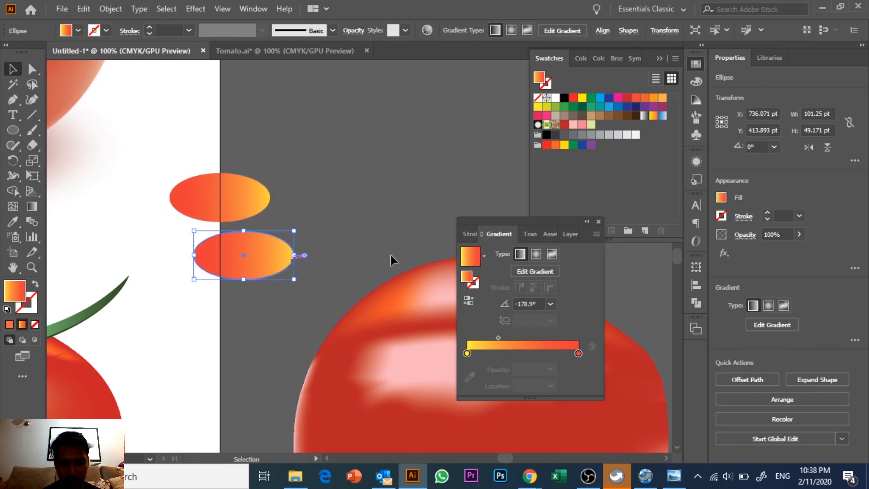
pyautogui.click(627, 98)
pyautogui.click(327, 192)
# Bring the gradient ellipse to the front and stack it on the red ellipse, leaving a thin red rim along the lower edge
pyautogui.click(217, 206)
pyautogui.moveTo(237, 211); pyautogui.dragTo(274, 191)
pyautogui.click(349, 201)
pyautogui.moveTo(254, 253)
pyautogui.mouseDown()
pyautogui.moveTo(257, 229)
pyautogui.moveTo(263, 245)
pyautogui.mouseUp()
pyautogui.rightClick(262, 200)
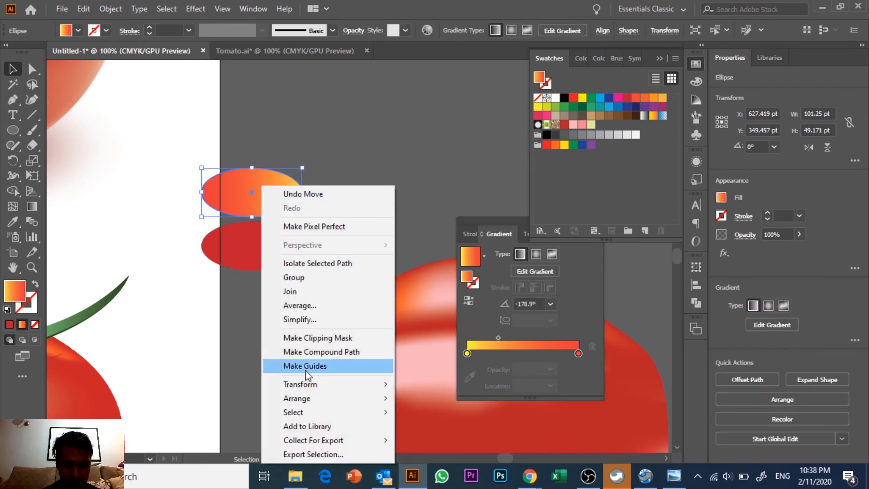
pyautogui.click(416, 397)
pyautogui.moveTo(277, 180); pyautogui.dragTo(278, 233)
pyautogui.click(316, 228)
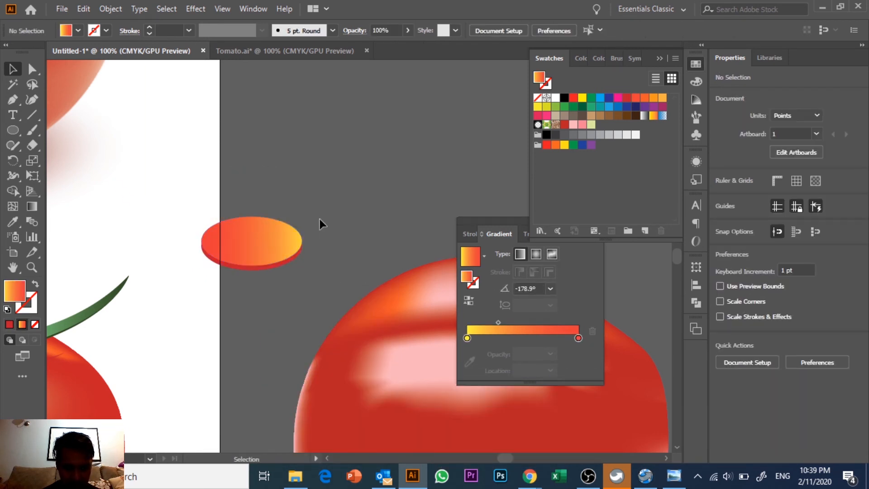
# Compare the stacked drop ellipses with the water drops on the reference tomato
pyautogui.press('space')
pyautogui.moveTo(57, 157); pyautogui.dragTo(259, 375)
pyautogui.moveTo(132, 108); pyautogui.dragTo(141, 152)
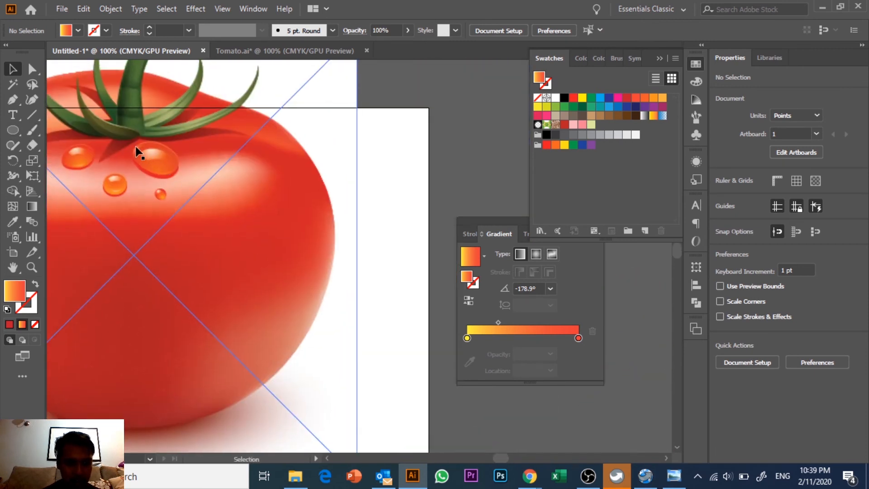
pyautogui.press('space')
pyautogui.moveTo(295, 232); pyautogui.dragTo(198, 179)
pyautogui.moveTo(405, 349); pyautogui.dragTo(229, 175)
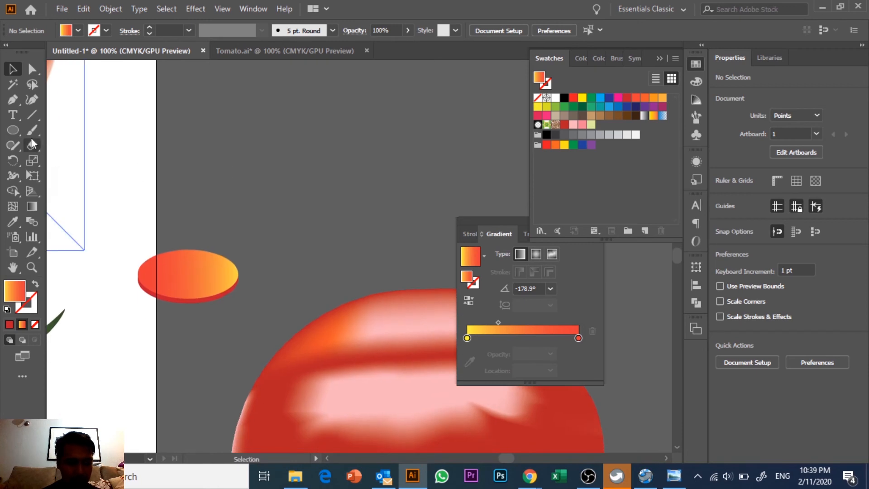
# Duplicate the stacked red and gradient ellipses together and place the copied pair beside the original drop
pyautogui.click(14, 130)
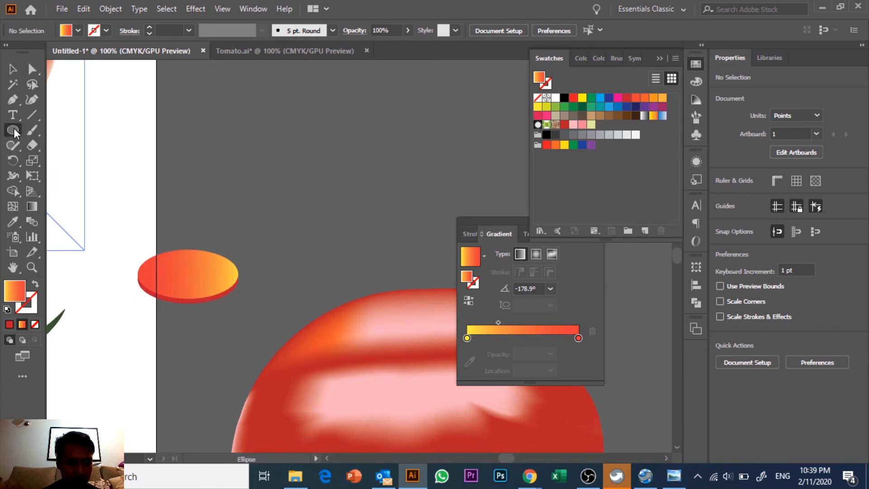
pyautogui.click(15, 71)
pyautogui.moveTo(205, 226); pyautogui.dragTo(225, 306)
pyautogui.hotkey('ctrl', 'c')
pyautogui.hotkey('ctrl', 'v')
pyautogui.press('space')
pyautogui.moveTo(254, 211); pyautogui.dragTo(235, 126)
pyautogui.moveTo(300, 115); pyautogui.dragTo(269, 224)
# Offset the copied gradient ellipse horizontally by about 3.5 pt from the copied red ellipse, exposing its left rim
pyautogui.click(270, 224)
pyautogui.moveTo(303, 281); pyautogui.dragTo(308, 281)
pyautogui.click(368, 225)
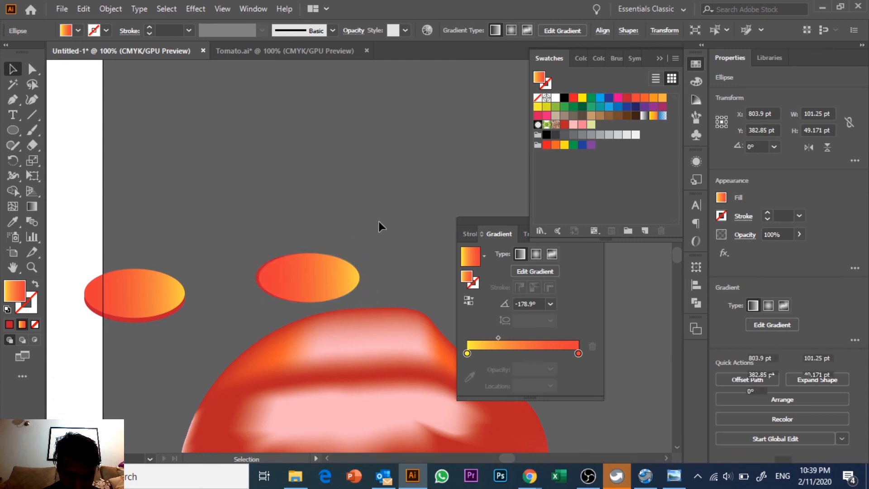
# Select both copied ellipses and subtract the front one with Pathfinder's Minus Front, leaving a thin crescent
pyautogui.click(310, 271)
pyautogui.moveTo(249, 211); pyautogui.dragTo(305, 270)
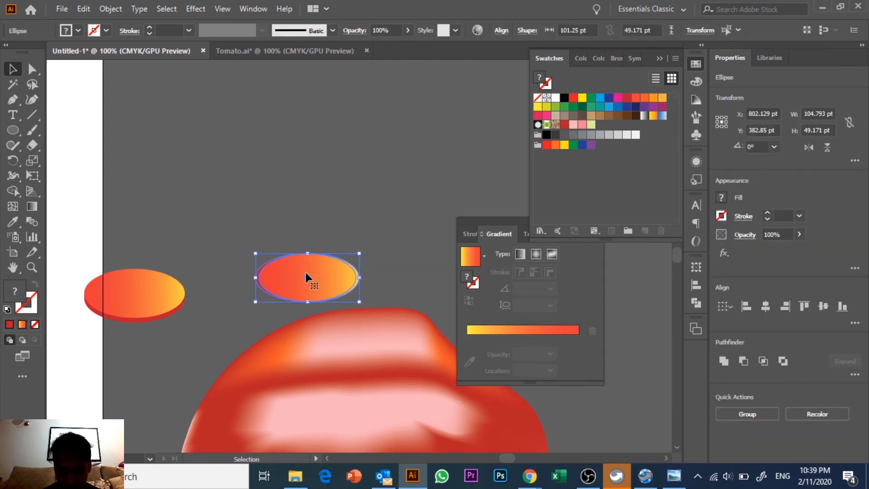
pyautogui.click(253, 10)
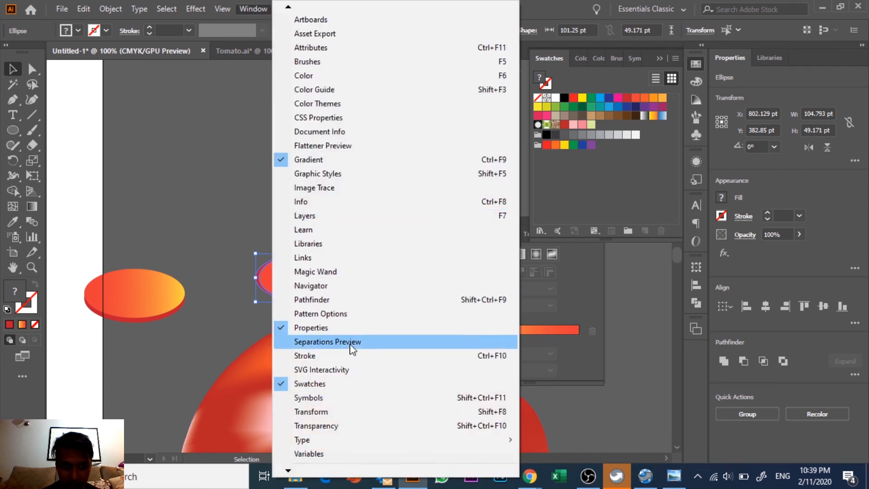
pyautogui.click(357, 300)
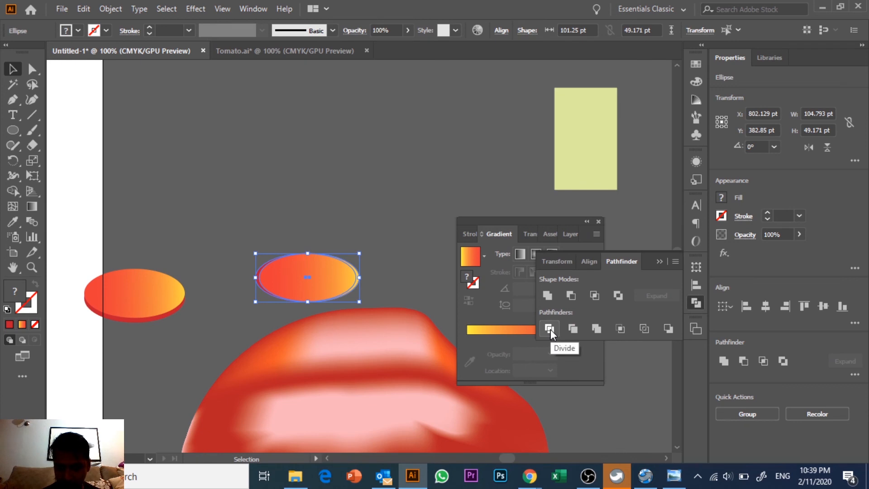
pyautogui.click(568, 296)
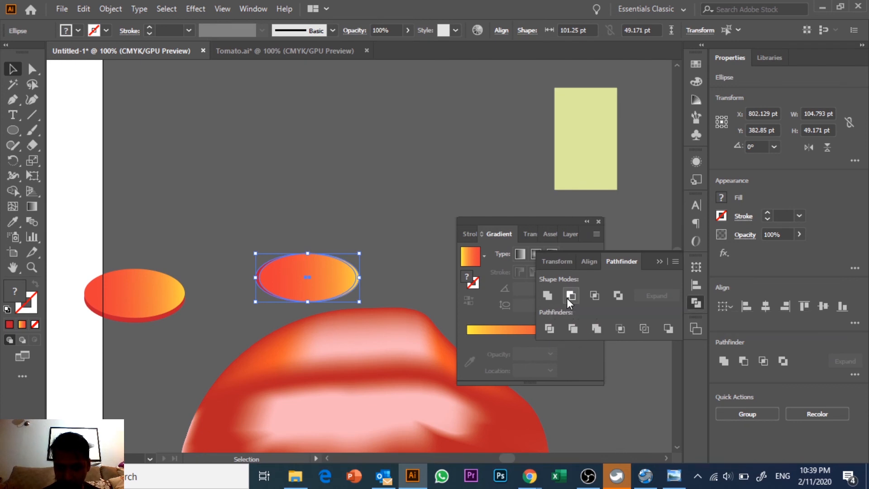
pyautogui.click(411, 227)
# Fill the crescent with the Fading Sky gradient preset
pyautogui.click(260, 275)
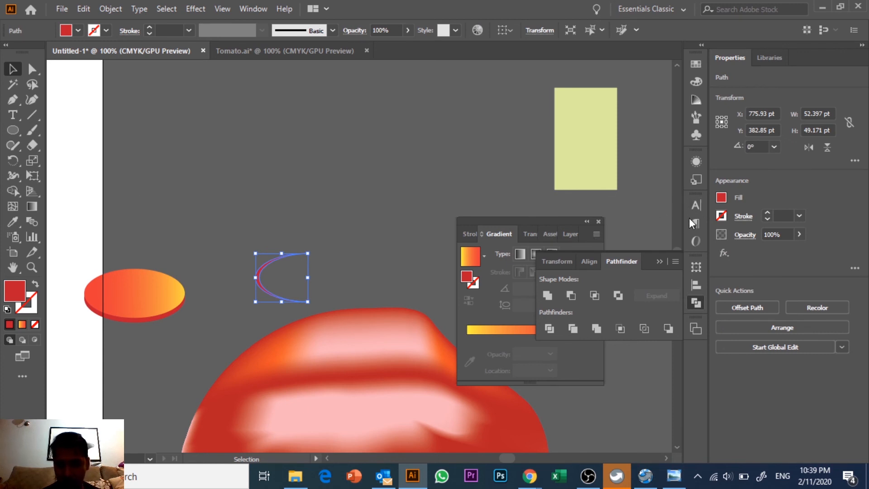
pyautogui.click(499, 235)
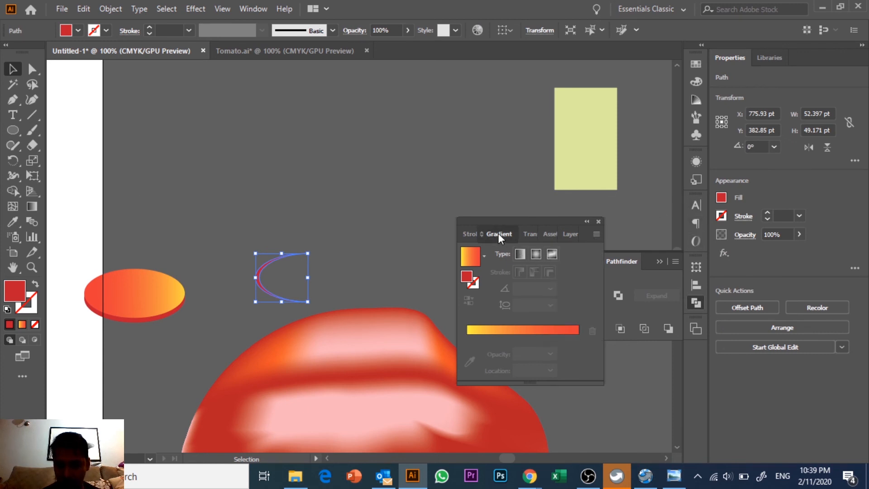
pyautogui.click(484, 256)
pyautogui.click(485, 255)
pyautogui.click(485, 255)
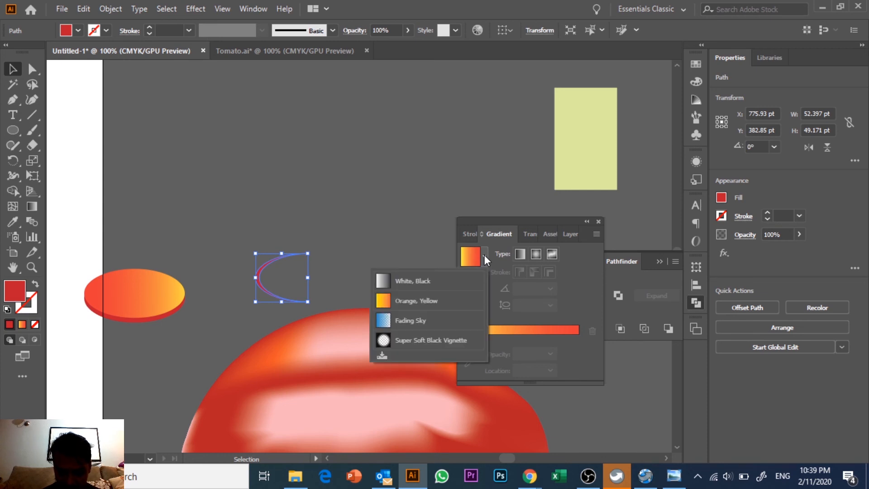
pyautogui.click(398, 320)
pyautogui.click(375, 265)
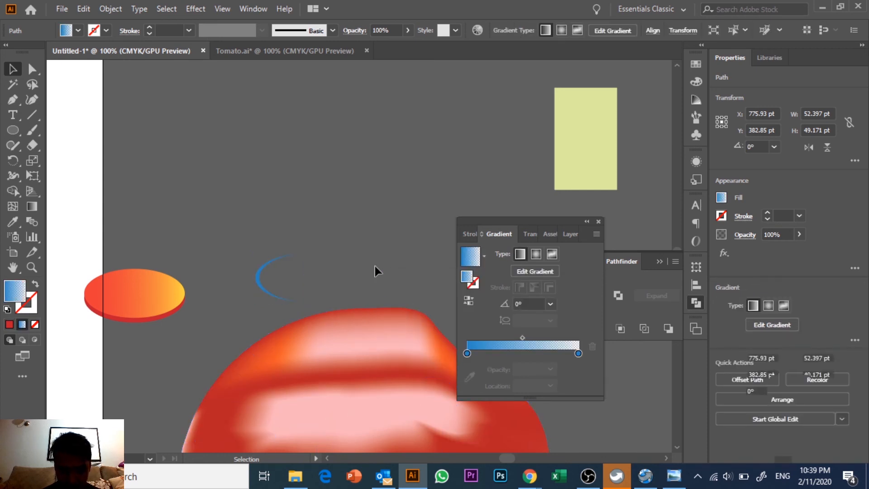
# Change the opaque start stop of the crescent's gradient to white and deselect the crescent
pyautogui.click(260, 279)
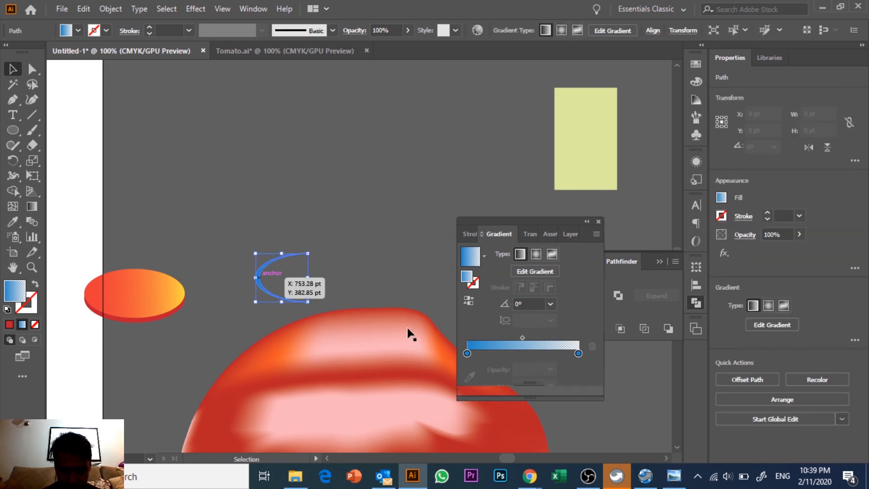
pyautogui.click(484, 257)
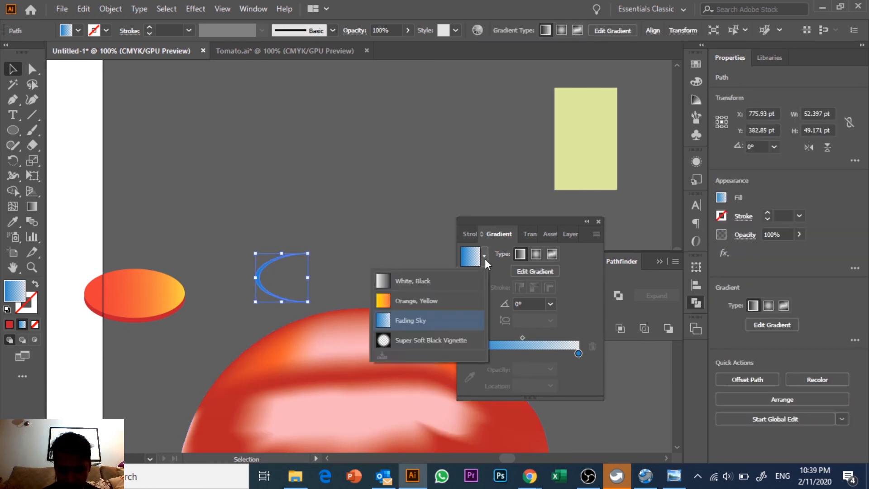
pyautogui.click(548, 356)
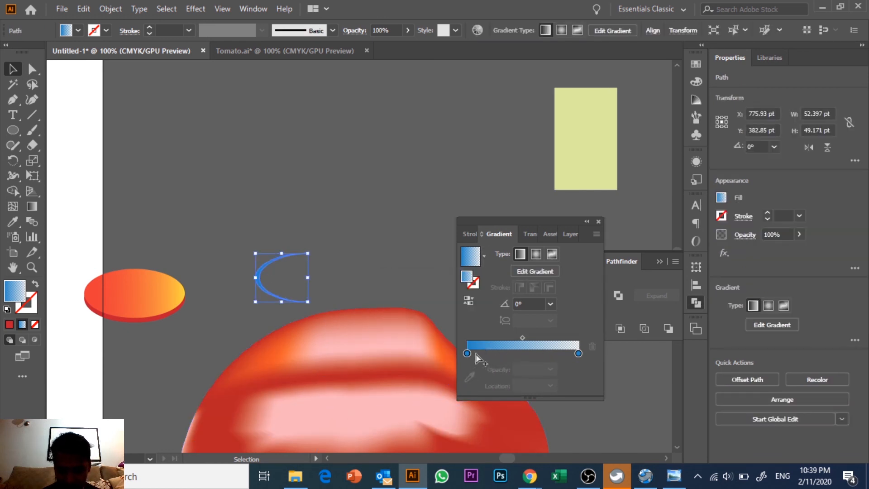
pyautogui.doubleClick(466, 352)
pyautogui.click(431, 229)
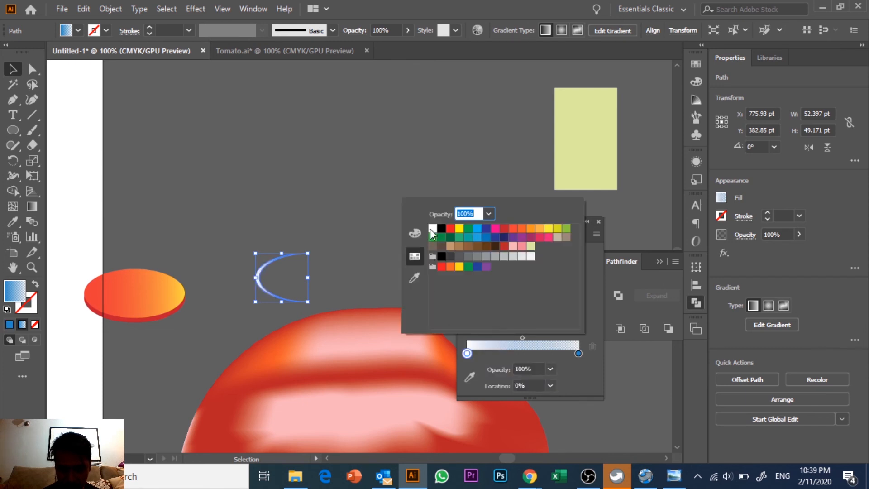
pyautogui.click(321, 204)
# Reduce the crescent's height to about 40 pt and place it inside the red end of the drop as a highlight
pyautogui.hscroll(-5, 336, 204)
pyautogui.moveTo(371, 251); pyautogui.dragTo(239, 250)
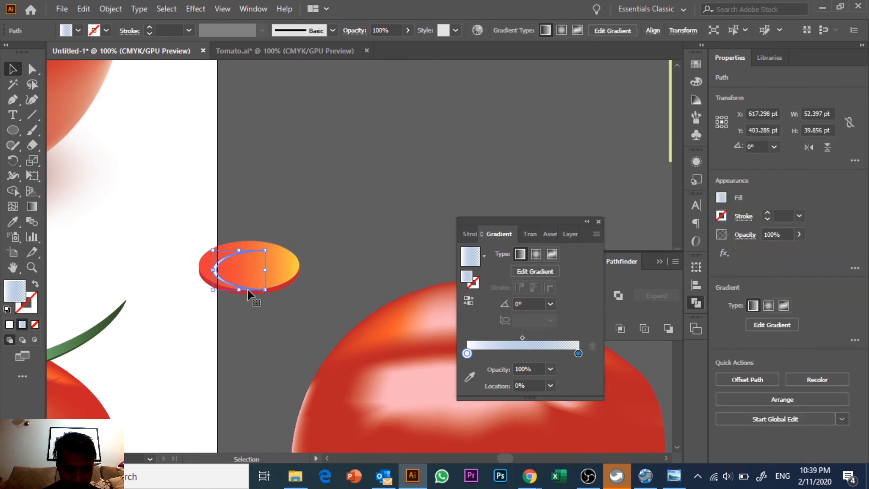
pyautogui.click(256, 286)
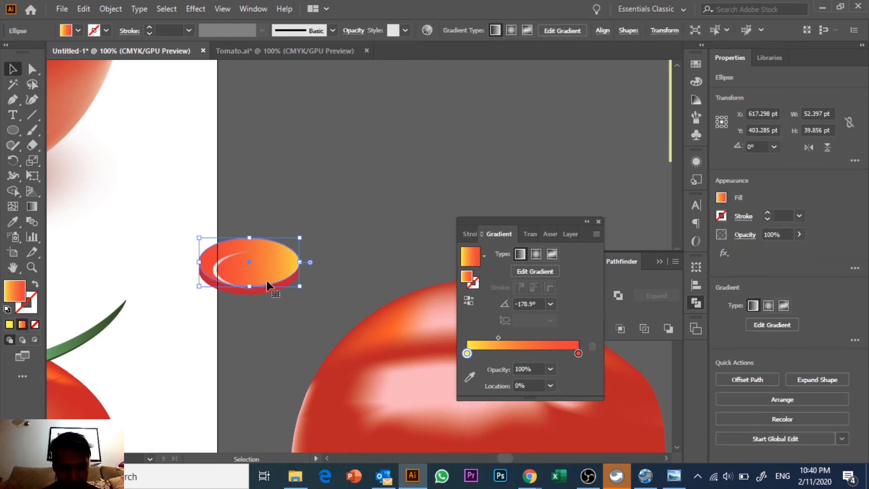
pyautogui.moveTo(220, 264); pyautogui.dragTo(212, 261)
pyautogui.click(319, 198)
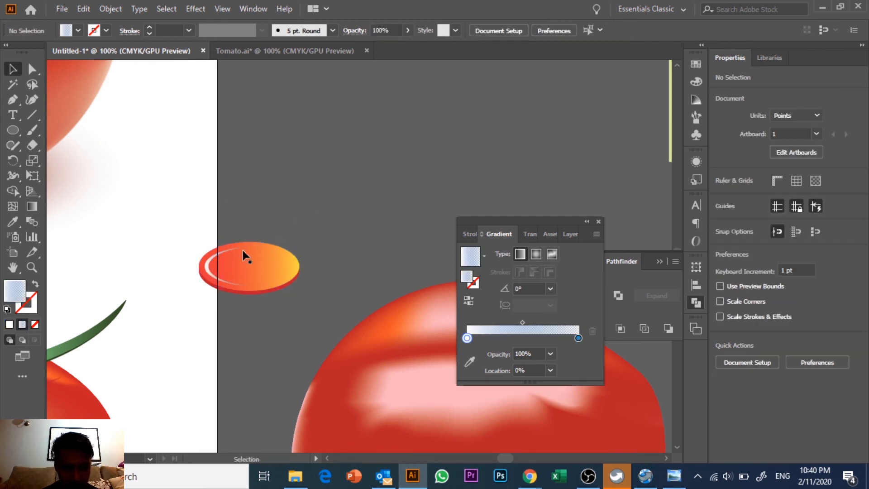
# Fine-tune the crescent highlight's position near the drop's left edge in small nudges and deselect it
pyautogui.press('Left')
pyautogui.press('Left')
pyautogui.press('Left')
pyautogui.press('Left')
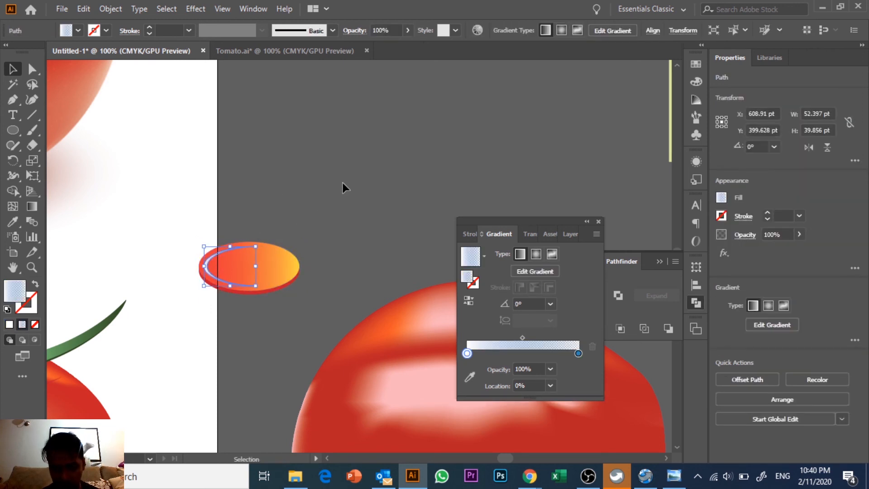
pyautogui.press('Right')
pyautogui.press('Down')
pyautogui.click(343, 182)
pyautogui.moveTo(276, 180); pyautogui.dragTo(476, 401)
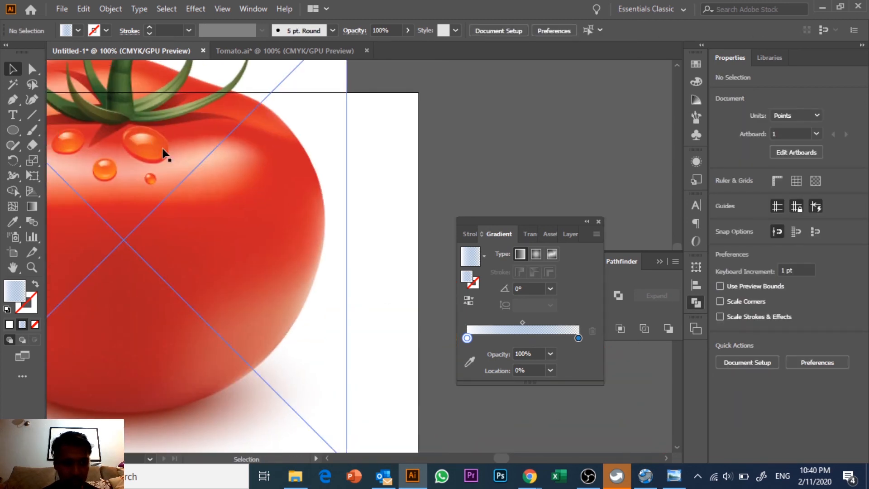
# Set up the Pen tool with a red stroke and no fill for outlining another highlight
pyautogui.moveTo(376, 265); pyautogui.dragTo(158, 210)
pyautogui.moveTo(260, 275)
pyautogui.mouseDown()
pyautogui.moveTo(192, 188)
pyautogui.moveTo(209, 168)
pyautogui.mouseUp()
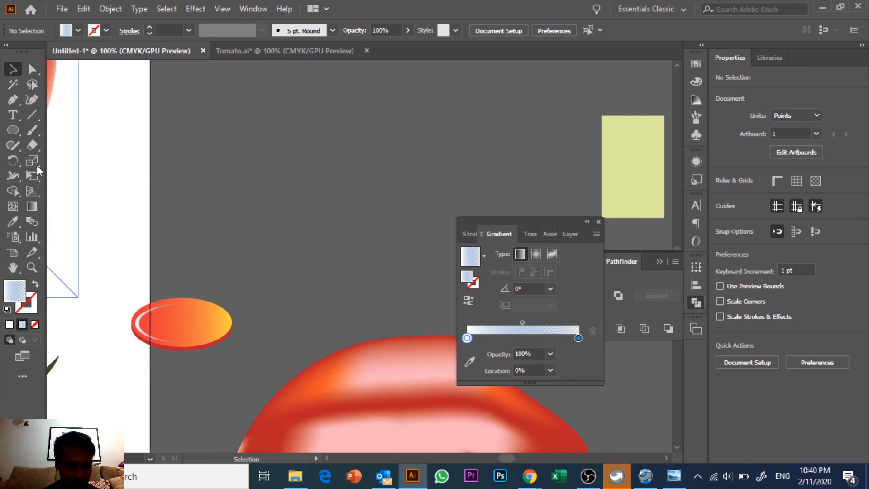
pyautogui.press('p')
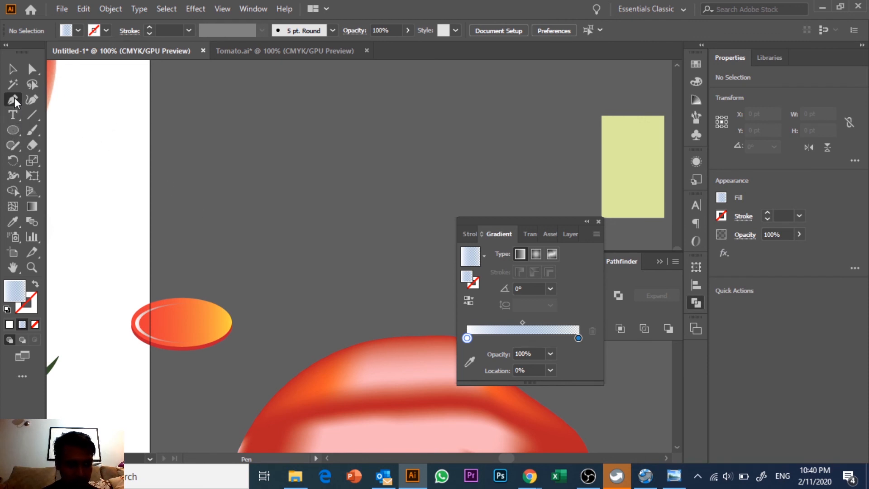
pyautogui.click(105, 31)
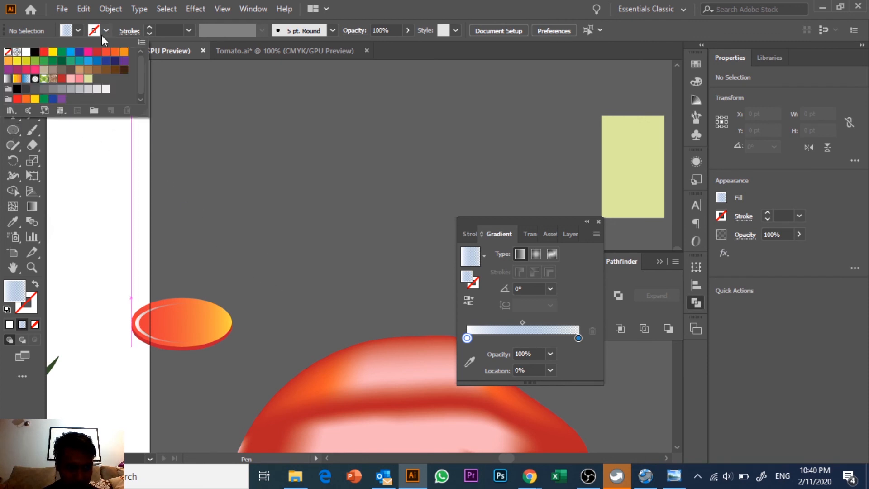
pyautogui.click(44, 52)
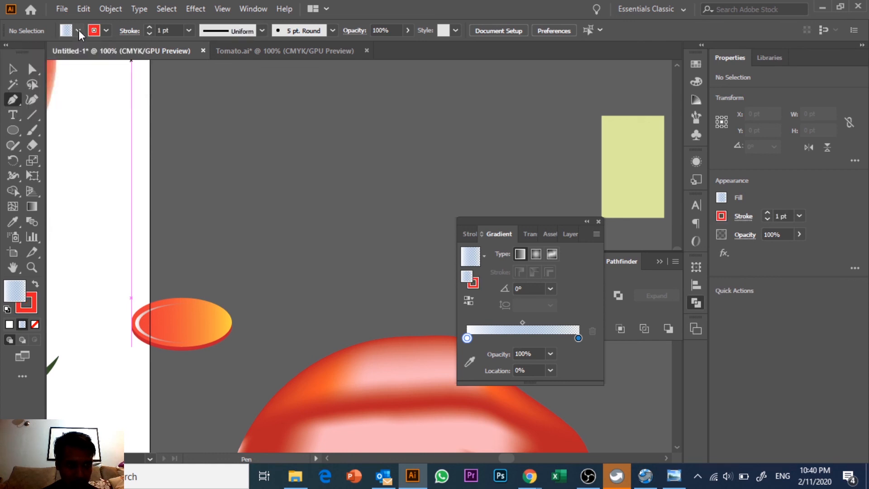
pyautogui.click(78, 31)
pyautogui.click(13, 56)
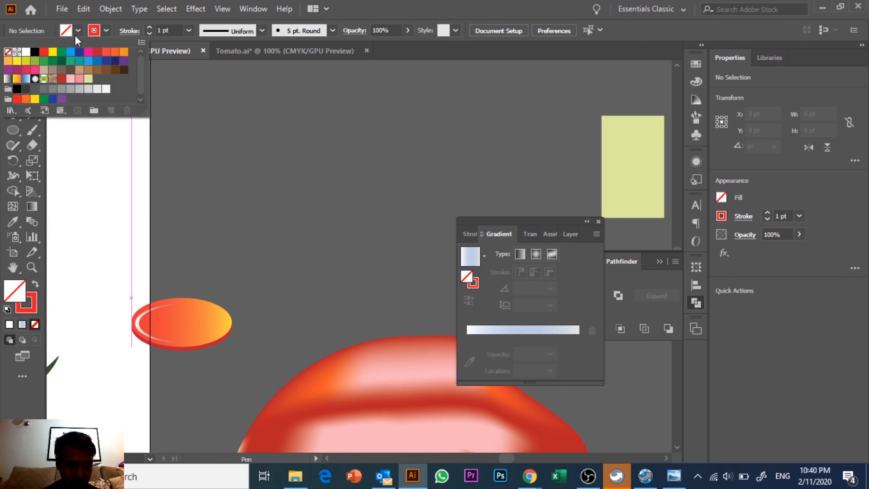
# Draw a closed arch-shaped highlight outline about 78 pt wide and 37 pt high above the separate water drop
pyautogui.click(256, 267)
pyautogui.click(333, 267)
pyautogui.moveTo(378, 305); pyautogui.dragTo(375, 320)
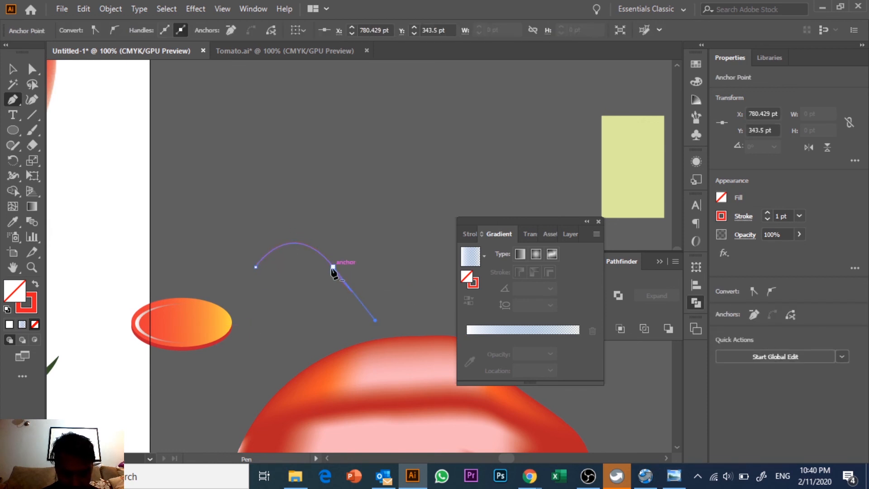
pyautogui.click(312, 280)
pyautogui.moveTo(280, 274); pyautogui.dragTo(264, 286)
pyautogui.click(280, 274)
pyautogui.click(255, 267)
pyautogui.click(13, 71)
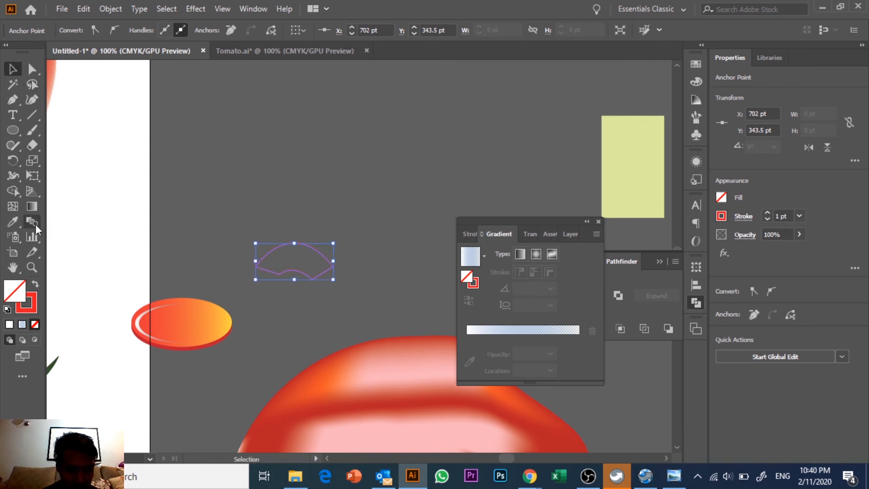
pyautogui.click(309, 181)
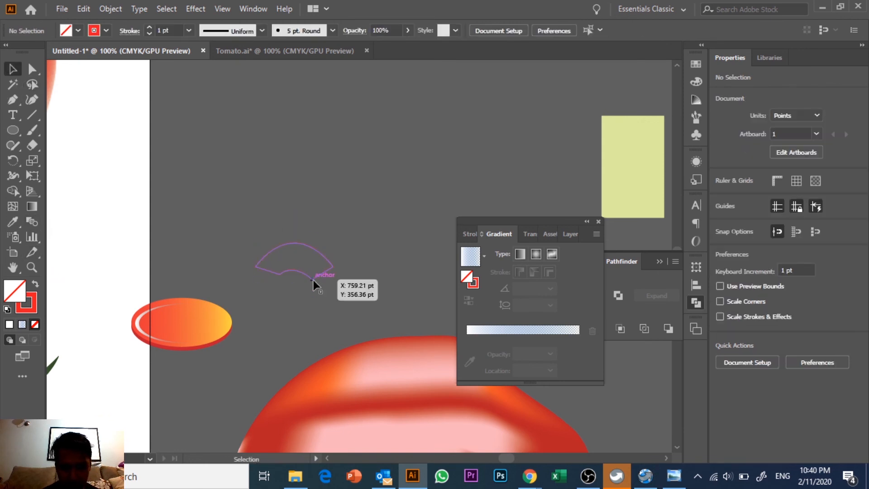
# Copy the crescent highlight's white fading gradient onto the arch shape with the Eyedropper
pyautogui.click(311, 280)
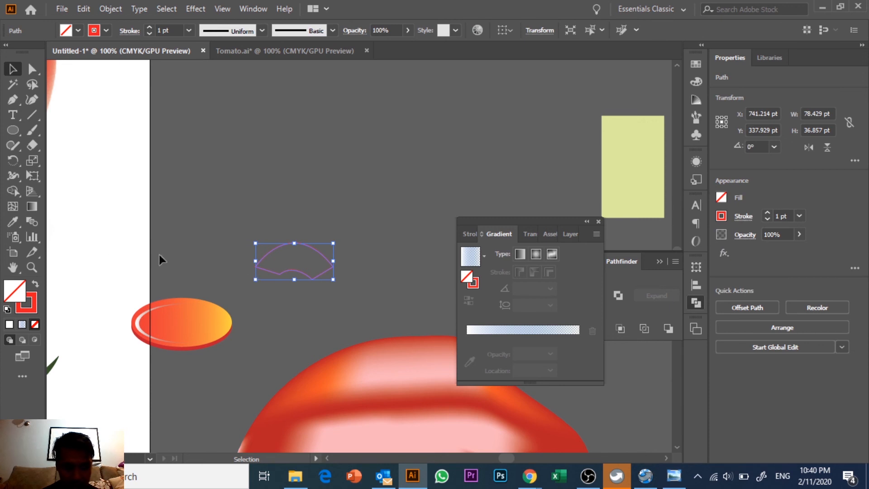
pyautogui.click(13, 222)
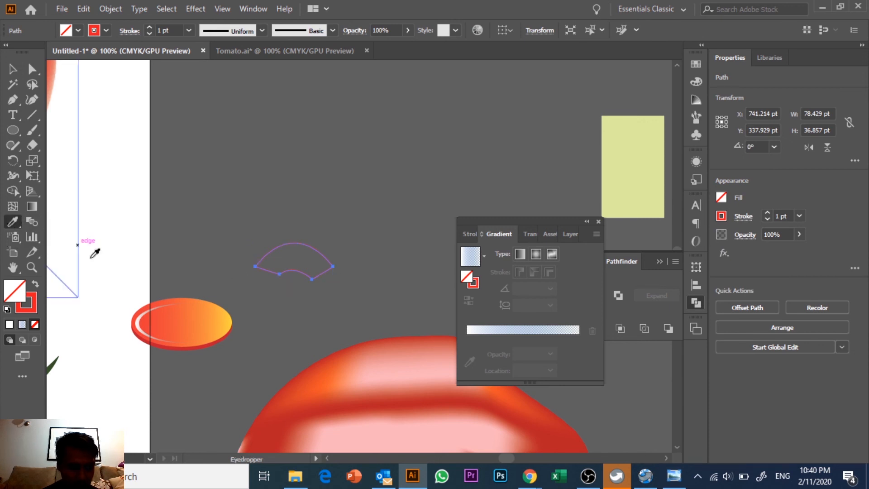
pyautogui.click(137, 322)
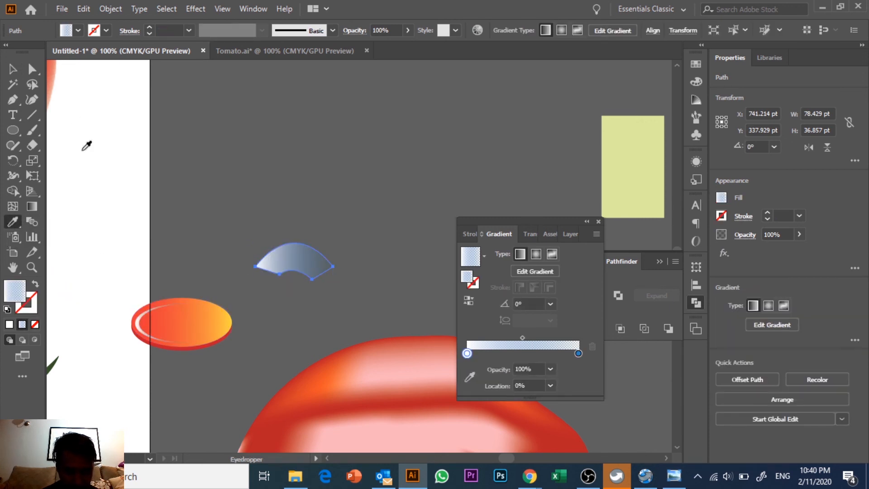
pyautogui.click(13, 69)
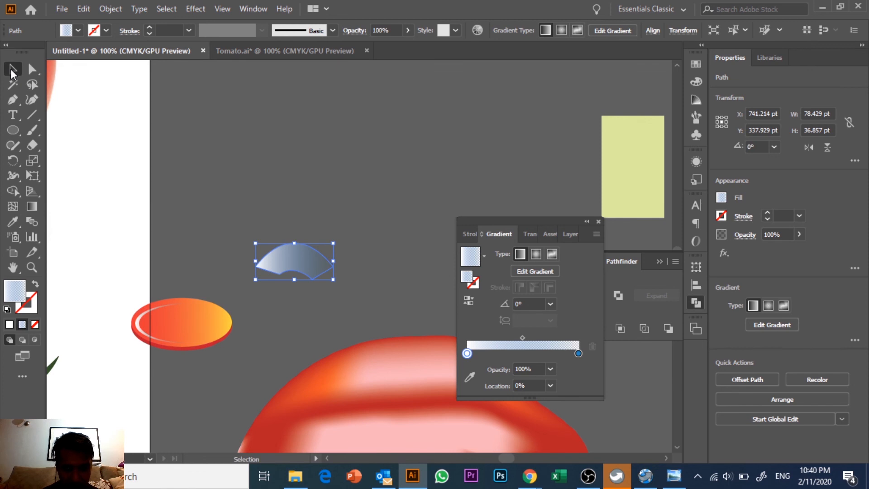
pyautogui.click(532, 354)
pyautogui.moveTo(466, 353); pyautogui.dragTo(475, 353)
pyautogui.hotkey('ctrl', 'z')
pyautogui.click(369, 276)
pyautogui.click(306, 266)
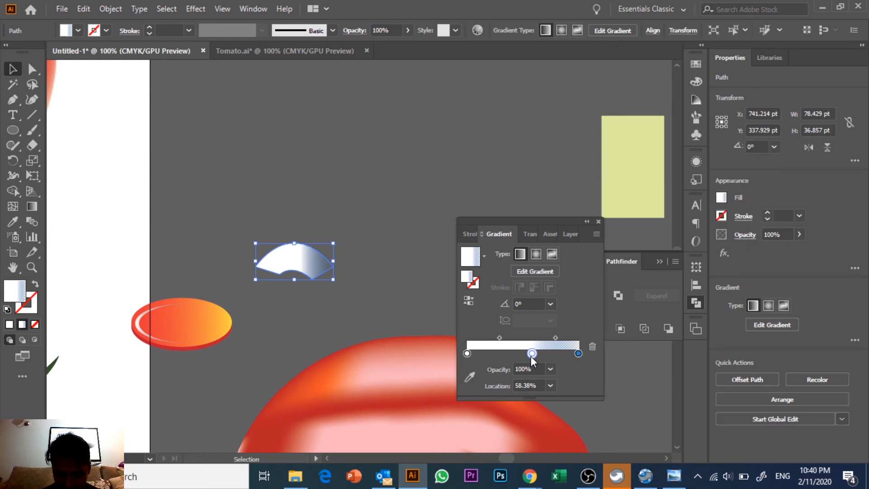
pyautogui.moveTo(531, 355); pyautogui.dragTo(517, 372)
# Change the arch's gradient to radial, set its midpoint to about 47.77% and deselect the arch
pyautogui.moveTo(522, 338); pyautogui.dragTo(513, 338)
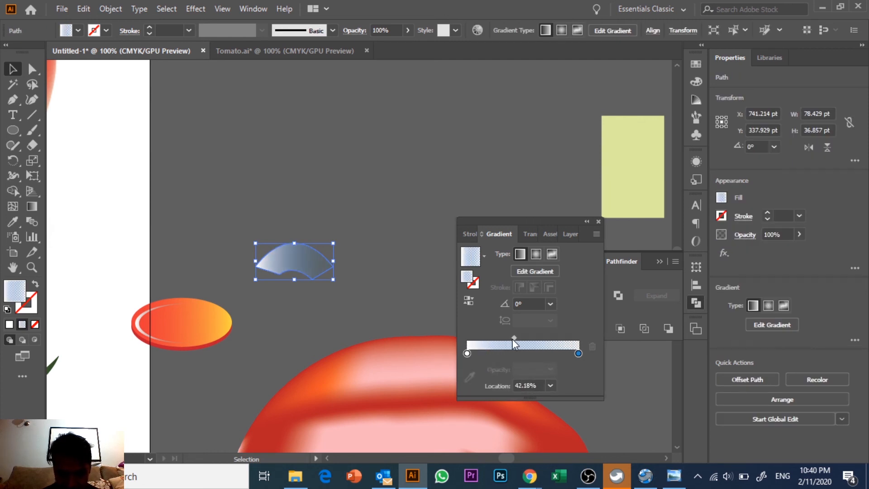
pyautogui.click(537, 255)
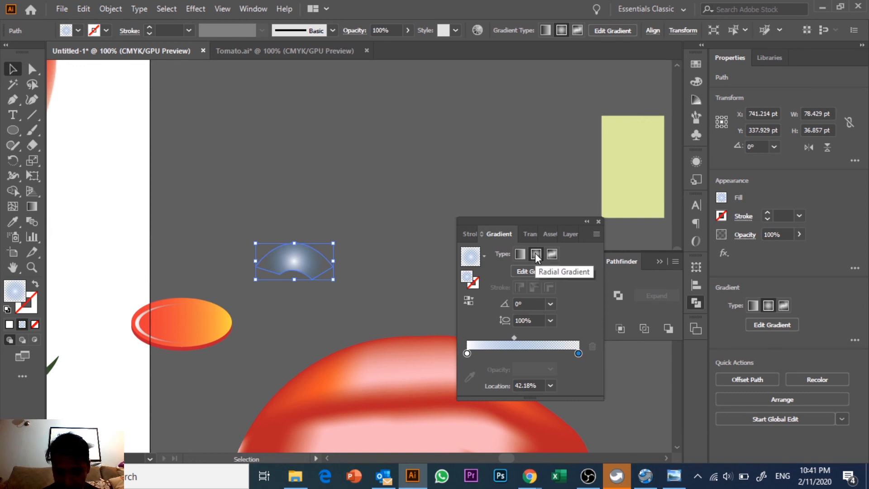
pyautogui.moveTo(514, 338); pyautogui.dragTo(522, 338)
pyautogui.click(336, 271)
# Rotate the arch highlight to about 46° and place it over the middle of the water drop
pyautogui.click(321, 268)
pyautogui.moveTo(338, 284); pyautogui.dragTo(232, 304)
pyautogui.moveTo(188, 322); pyautogui.dragTo(187, 319)
pyautogui.click(304, 297)
pyautogui.scroll(-3, 303, 297)
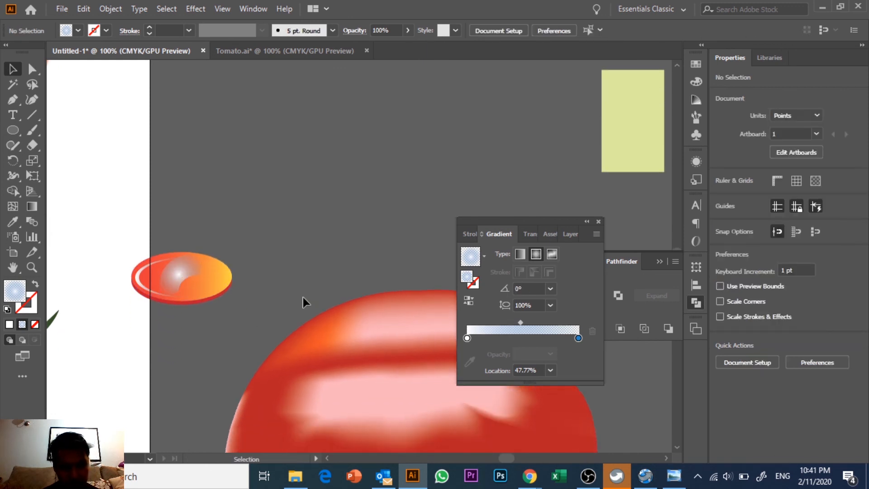
# Rotate the arch highlight to about 53° and scale it to about 32 by 40 pt inside the drop
pyautogui.click(180, 258)
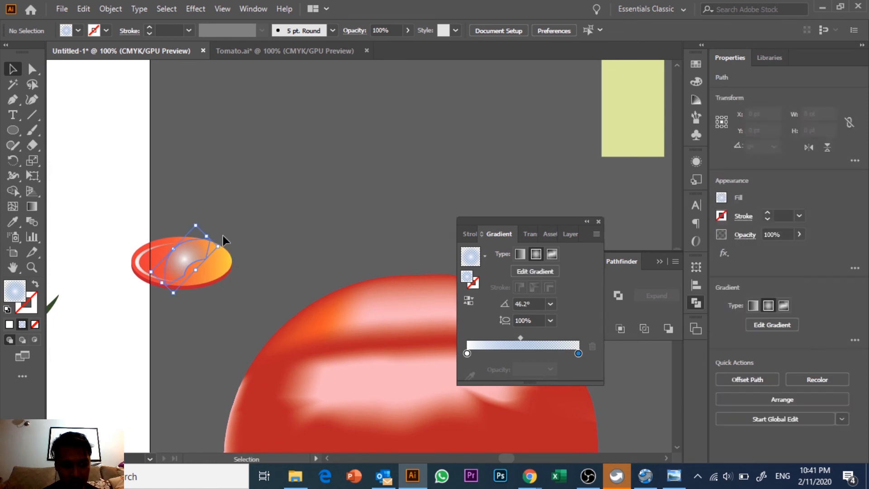
pyautogui.moveTo(225, 247); pyautogui.dragTo(185, 261)
pyautogui.moveTo(127, 219); pyautogui.dragTo(222, 295)
pyautogui.click(222, 296)
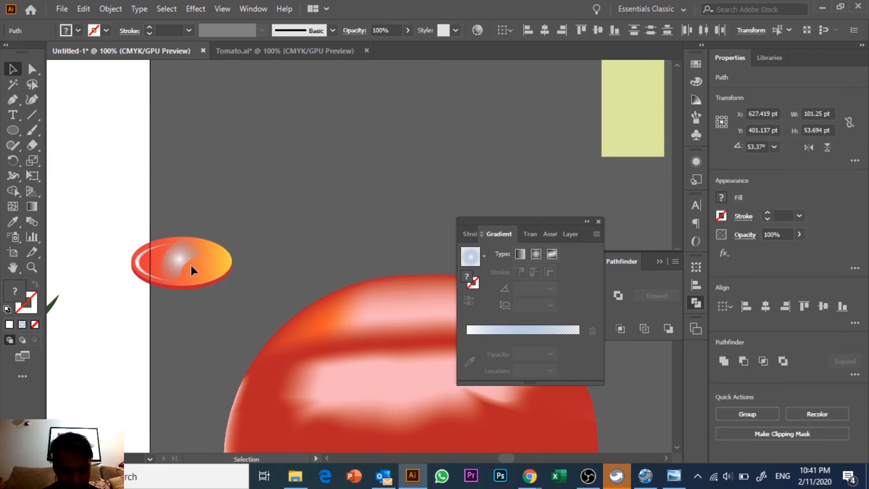
pyautogui.keyDown('shift'); pyautogui.click(195, 239); pyautogui.keyUp('shift')
pyautogui.moveTo(188, 222); pyautogui.dragTo(176, 262)
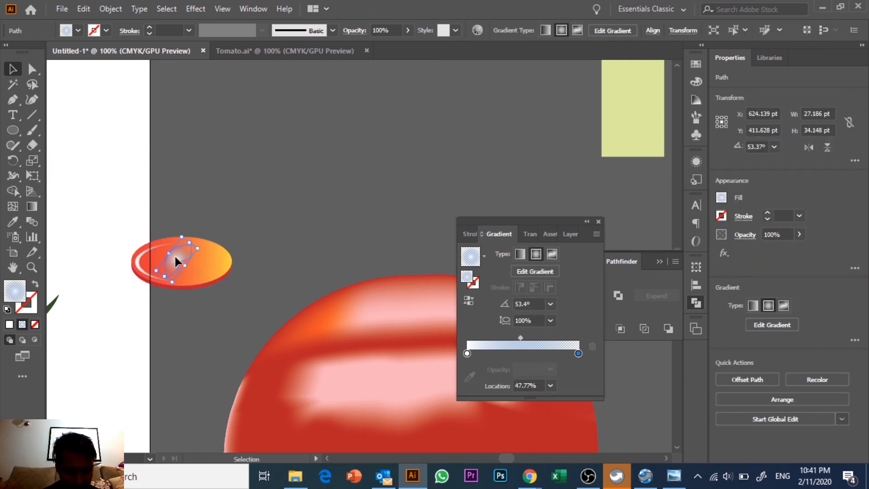
pyautogui.click(246, 208)
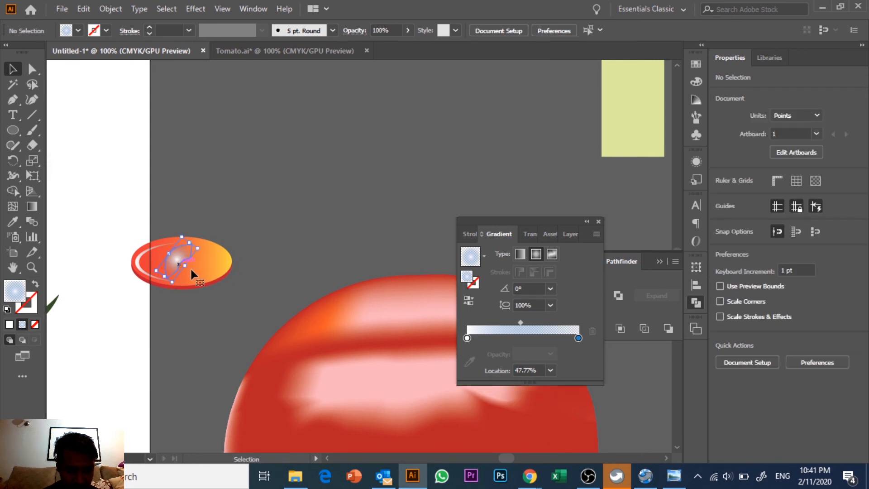
pyautogui.keyDown('shift'); pyautogui.click(191, 270); pyautogui.keyUp('shift')
pyautogui.moveTo(198, 251)
pyautogui.mouseDown()
pyautogui.moveTo(178, 248)
pyautogui.moveTo(183, 253)
pyautogui.mouseUp()
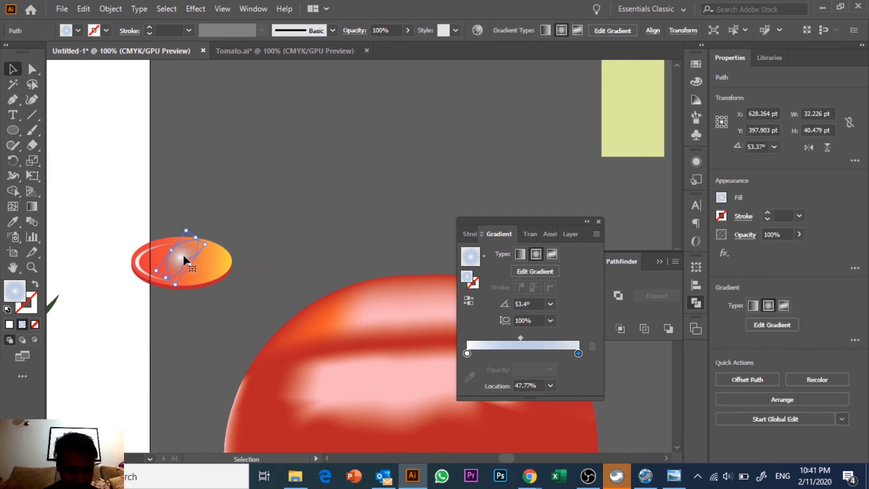
pyautogui.moveTo(273, 218); pyautogui.dragTo(181, 278)
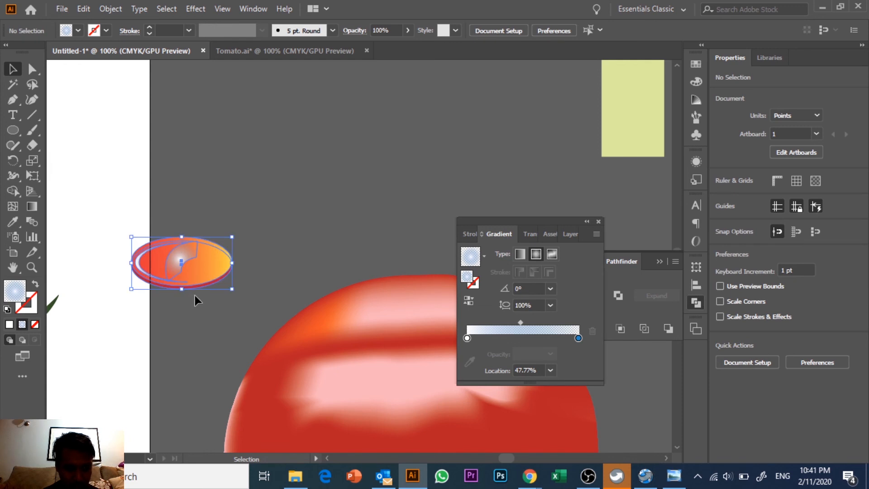
pyautogui.moveTo(237, 288); pyautogui.dragTo(129, 219)
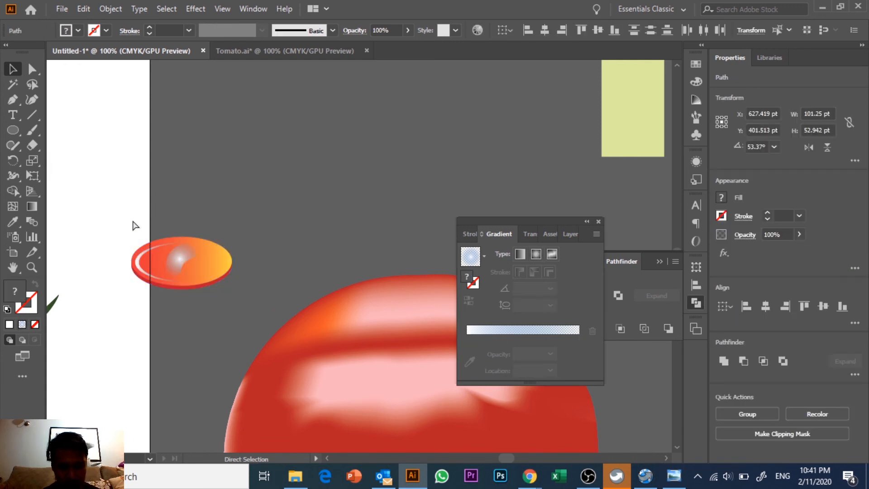
pyautogui.press('v')
pyautogui.click(164, 290)
pyautogui.click(165, 285)
pyautogui.click(168, 274)
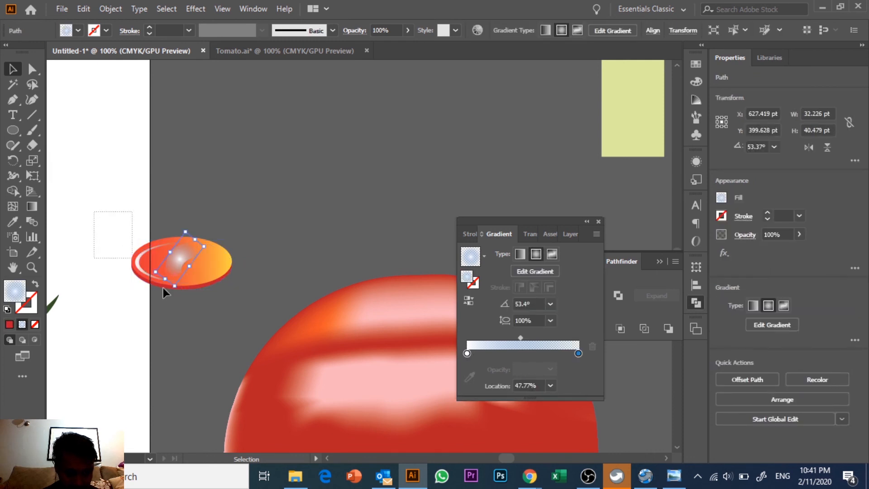
pyautogui.keyDown('shift'); pyautogui.click(163, 287); pyautogui.keyUp('shift')
pyautogui.press('a')
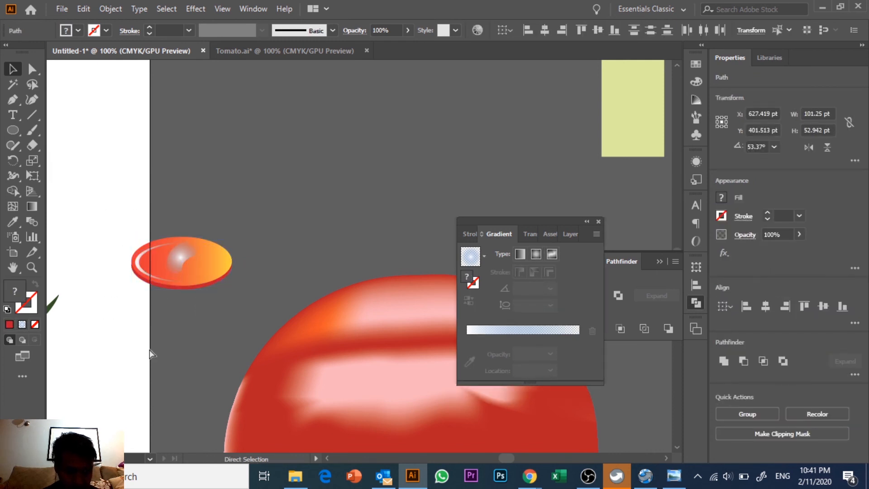
pyautogui.hotkey('ctrl', 'z')
pyautogui.click(165, 359)
pyautogui.click(138, 262)
# Group all parts of the water drop and place it, reduced and tilted, on the drawn tomato just below the stem
pyautogui.moveTo(111, 223); pyautogui.dragTo(233, 317)
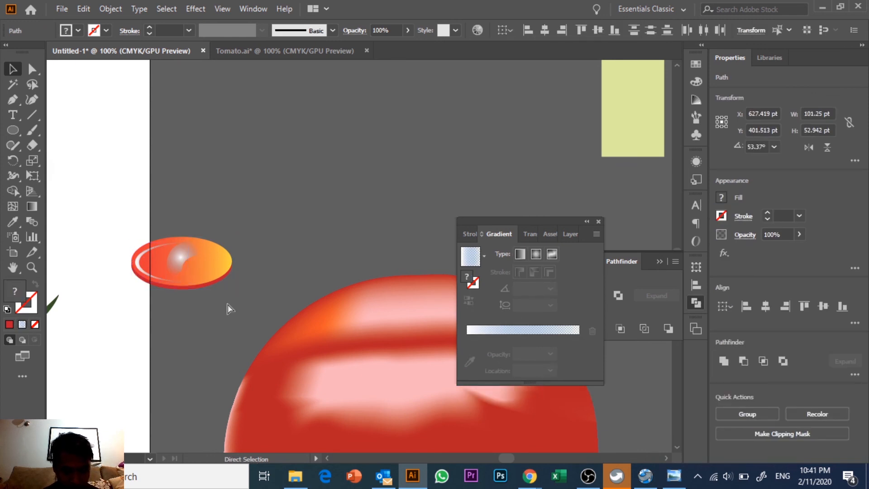
pyautogui.hotkey('ctrl', 'g')
pyautogui.moveTo(186, 267); pyautogui.dragTo(90, 366)
pyautogui.moveTo(159, 335); pyautogui.dragTo(122, 353)
pyautogui.click(289, 289)
pyautogui.moveTo(287, 285); pyautogui.dragTo(384, 415)
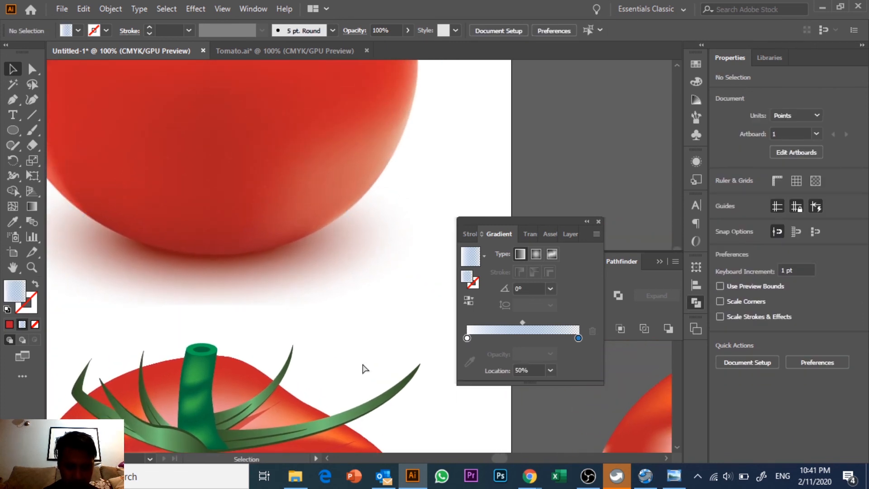
pyautogui.hotkey('ctrl', '-')
pyautogui.scroll(-3, 308, 317)
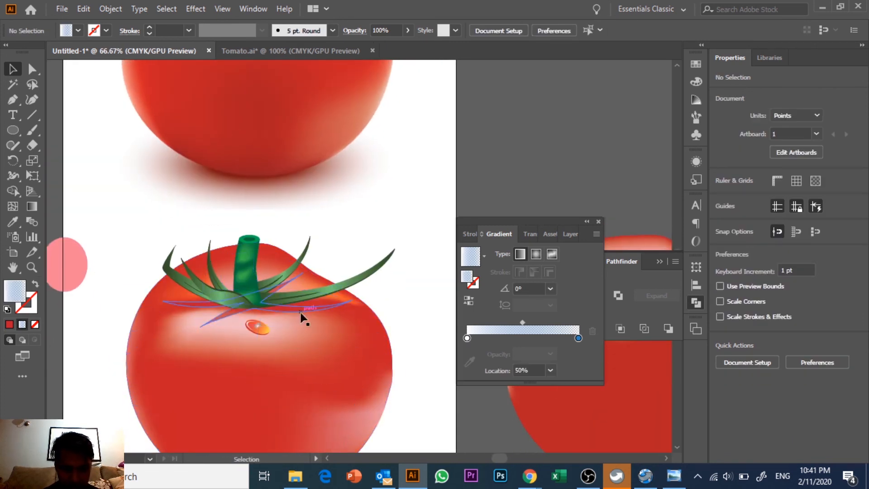
# Enlarge the grouped drop to about 55 by 35 pt and shift it slightly right of the stem's base
pyautogui.click(257, 324)
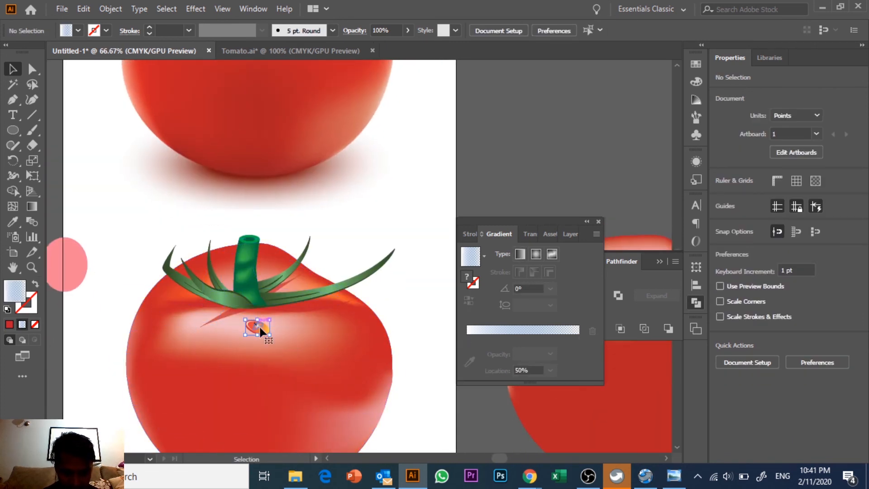
pyautogui.moveTo(271, 340)
pyautogui.mouseDown()
pyautogui.moveTo(290, 348)
pyautogui.moveTo(272, 336)
pyautogui.moveTo(279, 341)
pyautogui.mouseUp()
pyautogui.moveTo(395, 184); pyautogui.dragTo(358, 244)
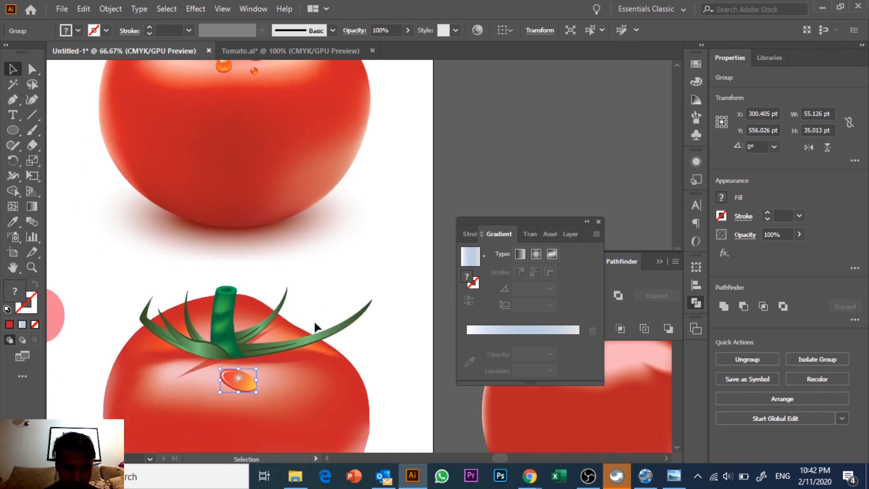
pyautogui.moveTo(243, 384); pyautogui.dragTo(254, 381)
pyautogui.click(365, 278)
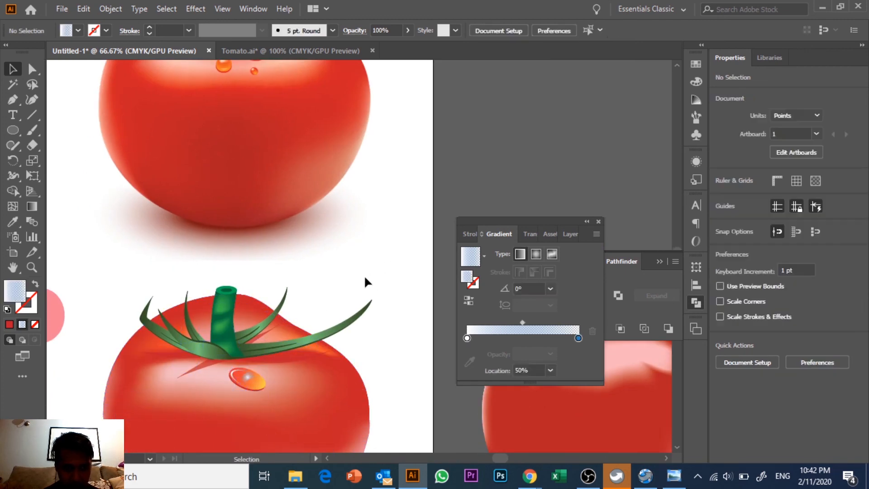
# Compare the placed water drop with the drops on the reference tomato
pyautogui.scroll(3, 364, 276)
pyautogui.scroll(-4, 365, 278)
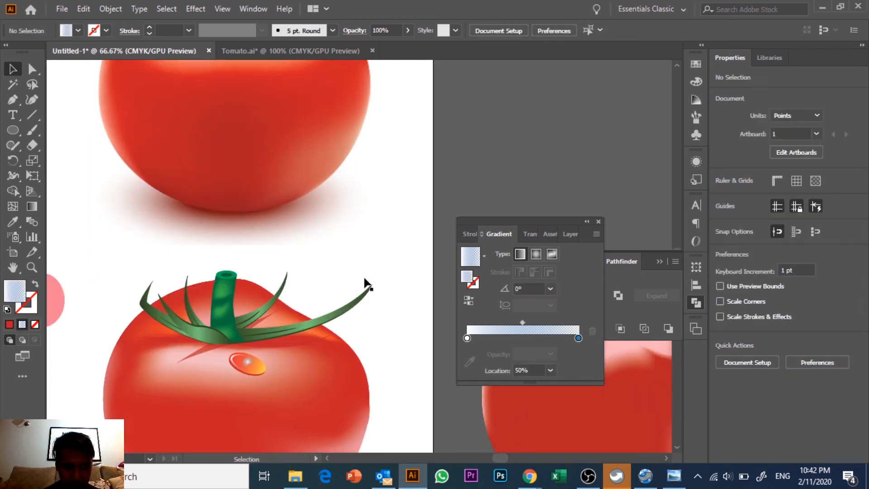
pyautogui.scroll(-2, 365, 280)
pyautogui.scroll(8, 365, 280)
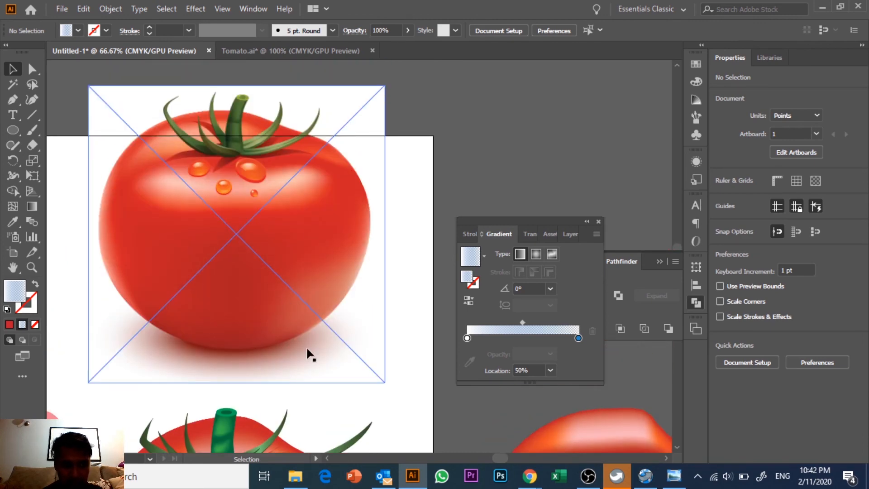
pyautogui.scroll(-3, 311, 355)
pyautogui.scroll(-1, 301, 389)
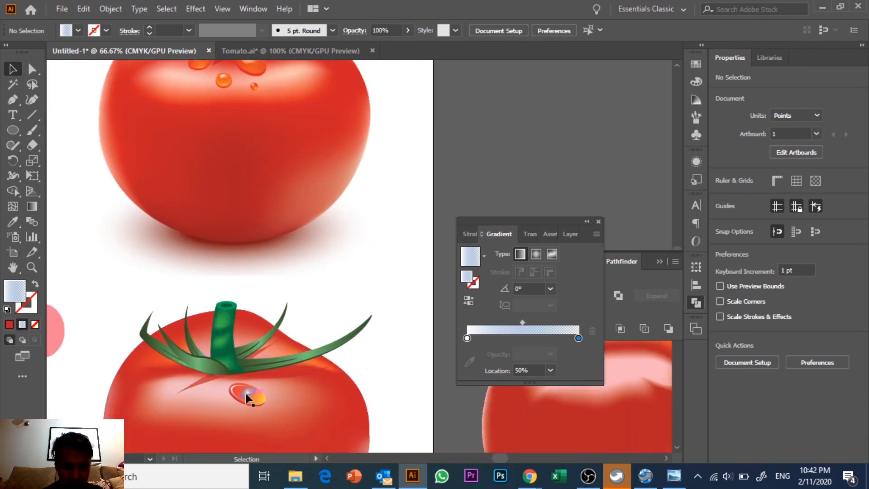
pyautogui.click(378, 277)
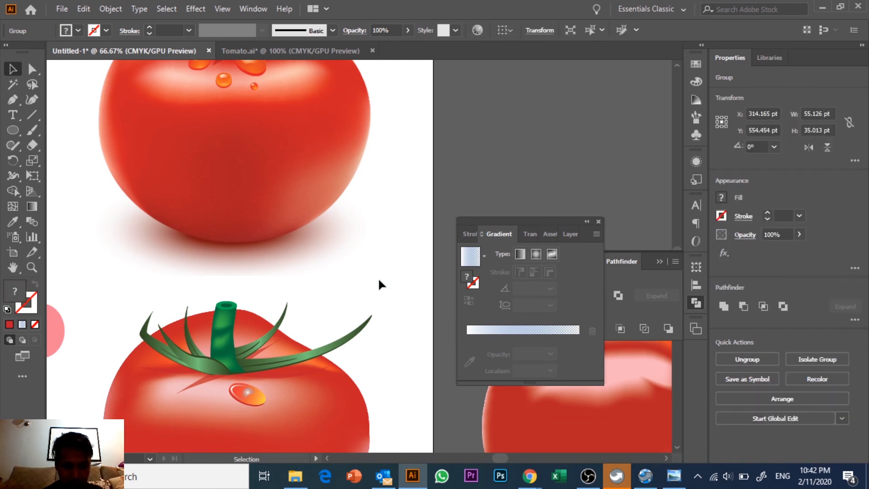
# Review the whole drawn tomato against the reference picture, examining its stem, leaves, body highlights, water drop and the area beneath it
pyautogui.scroll(-4, 378, 281)
pyautogui.scroll(2, 369, 292)
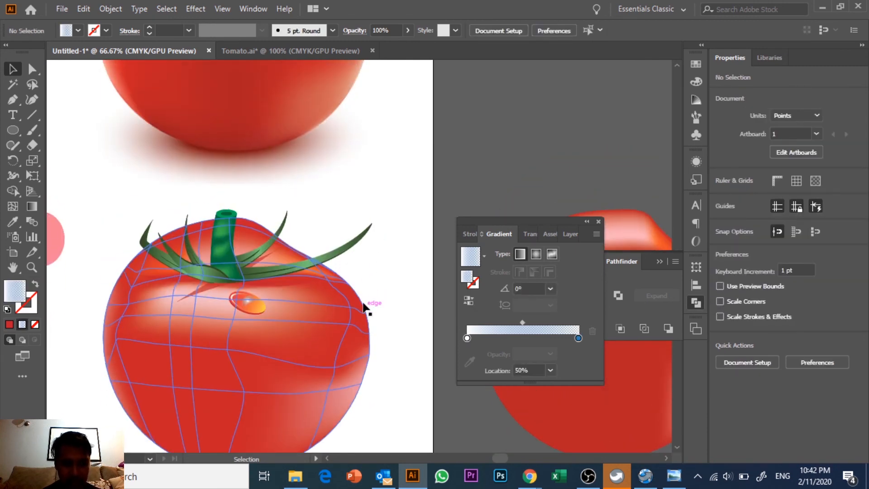
pyautogui.moveTo(99, 136); pyautogui.dragTo(146, 147)
pyautogui.moveTo(208, 232)
pyautogui.mouseDown()
pyautogui.moveTo(184, 239)
pyautogui.moveTo(238, 243)
pyautogui.moveTo(122, 303)
pyautogui.moveTo(211, 276)
pyautogui.moveTo(202, 247)
pyautogui.mouseUp()
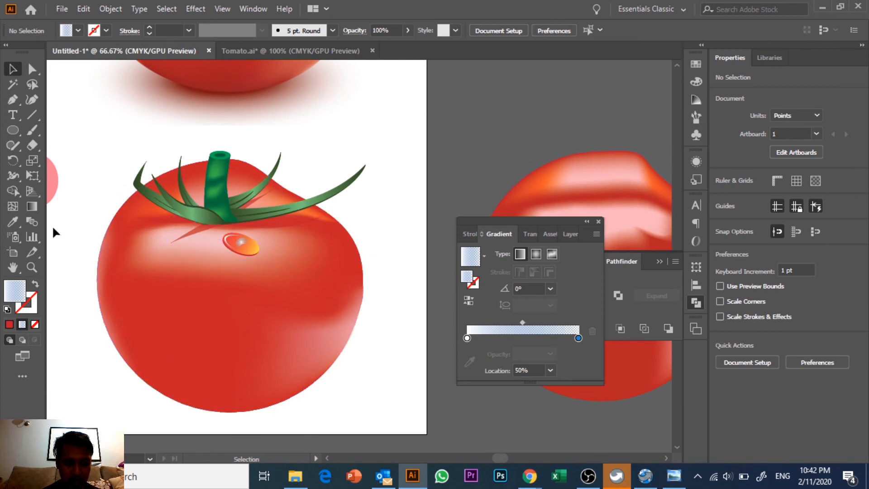
pyautogui.hotkey('ctrl', '0')
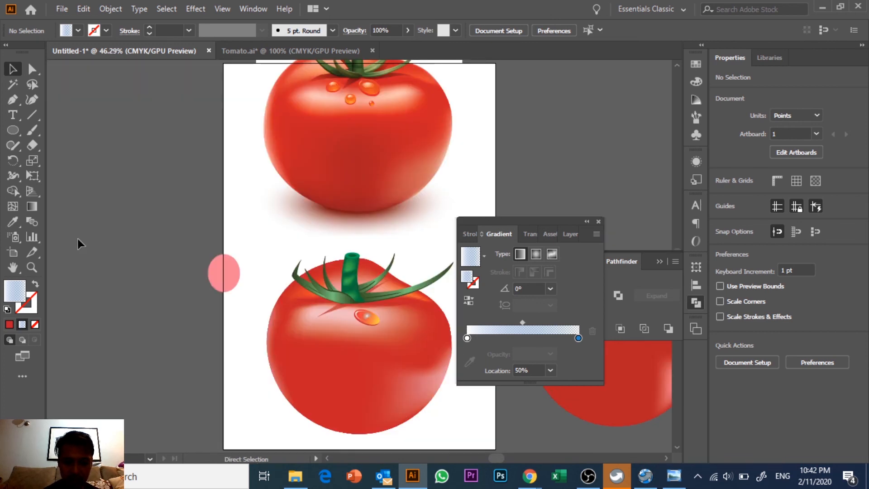
pyautogui.scroll(3, 119, 197)
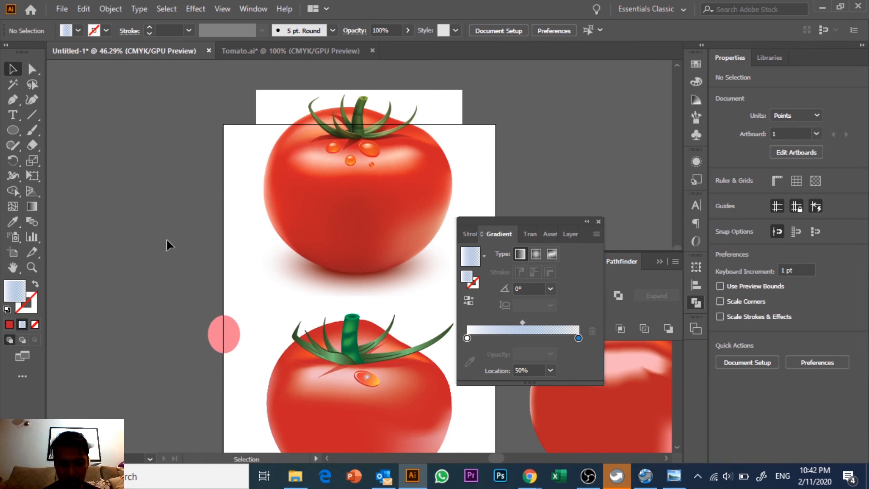
pyautogui.moveTo(172, 275); pyautogui.dragTo(55, 198)
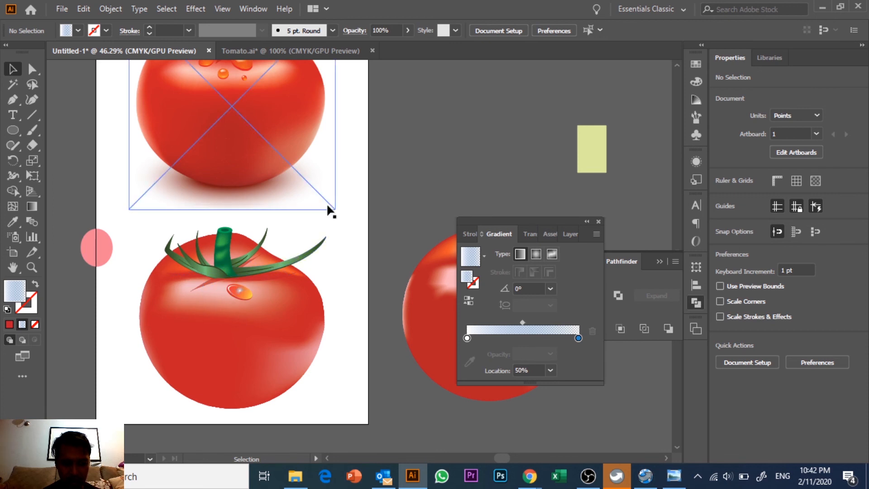
pyautogui.scroll(2, 339, 256)
pyautogui.scroll(-4, 339, 257)
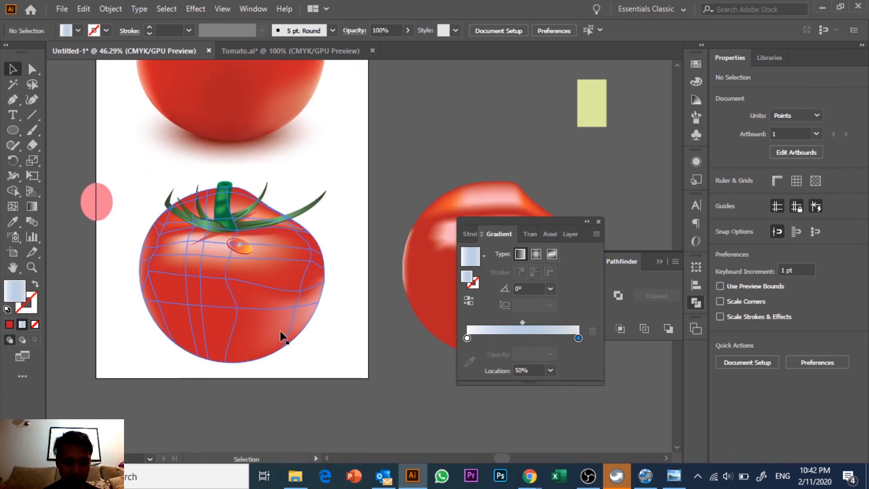
pyautogui.scroll(5, 295, 369)
pyautogui.scroll(-2, 295, 368)
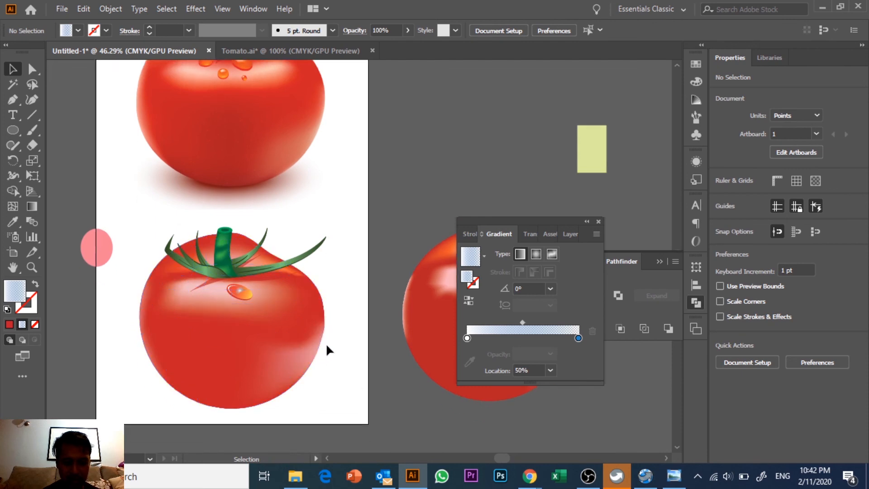